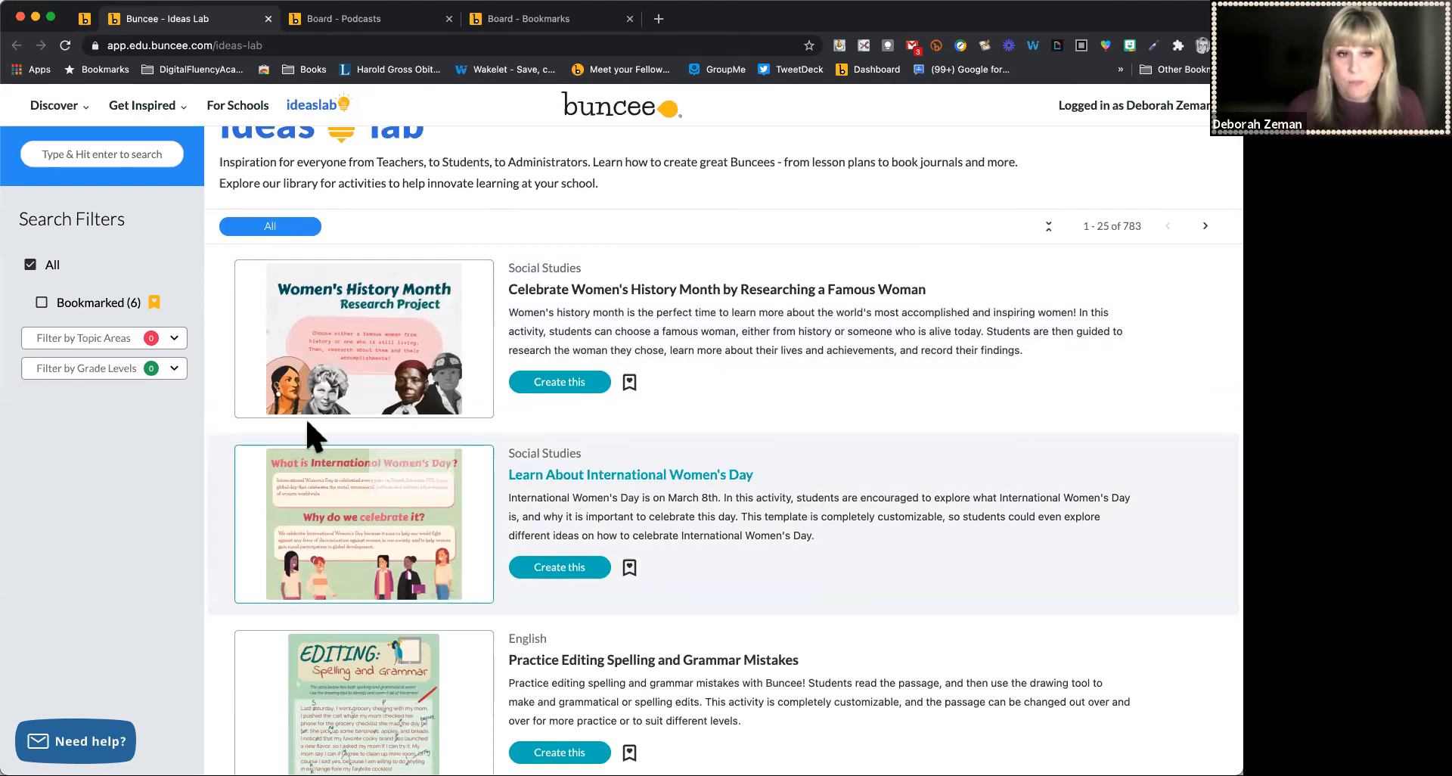
Search the Ideas Lab for library activities
click(91, 152)
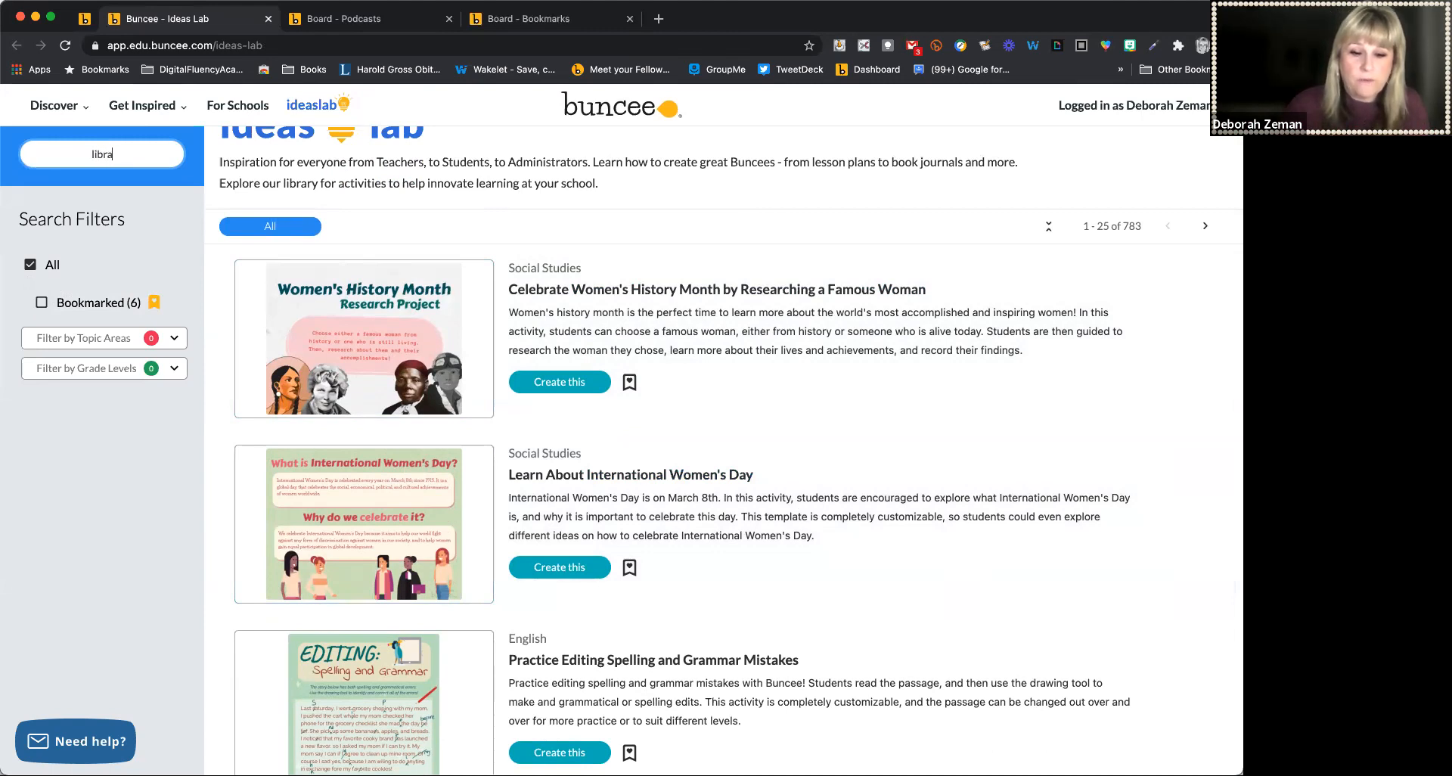
text(library)
key(Return)
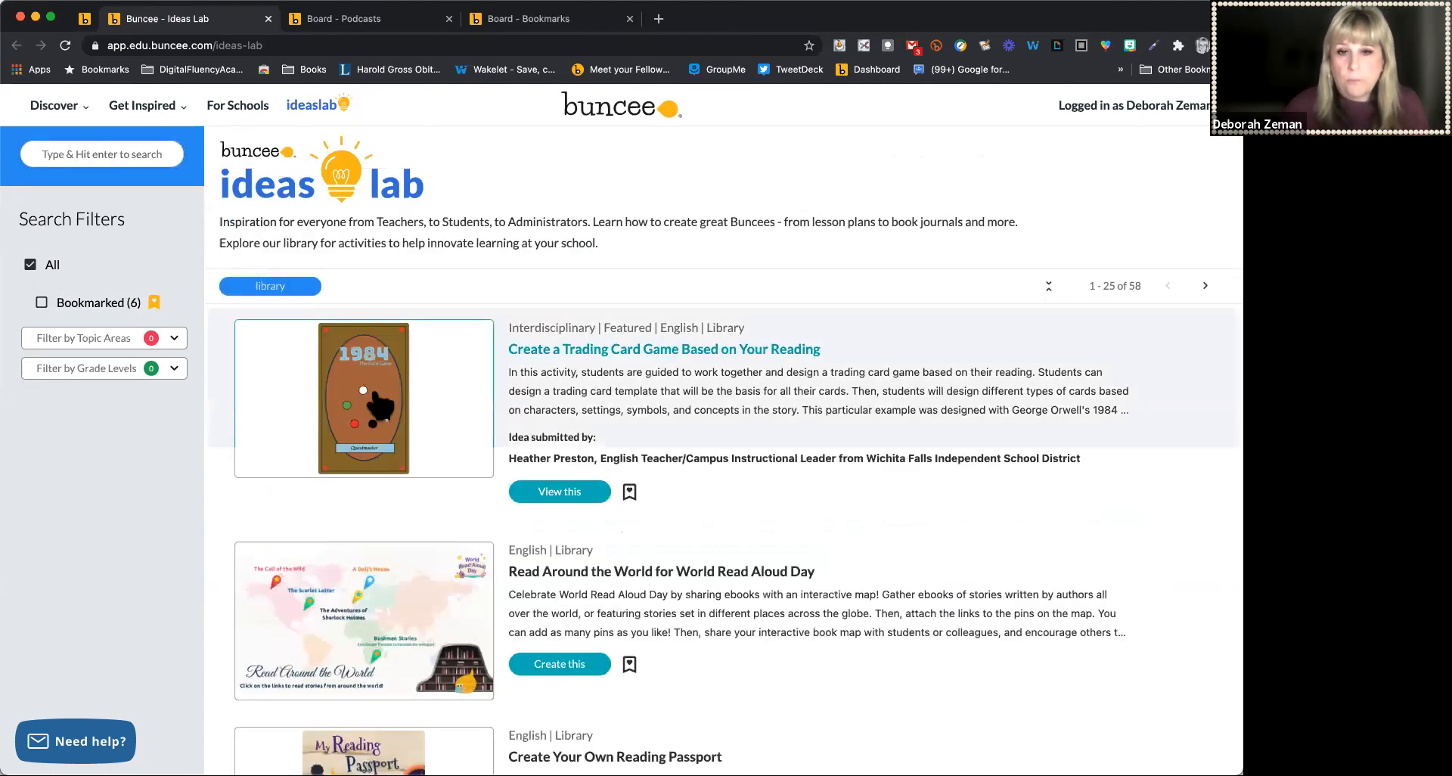
Browse the library-tagged ideas in the search results
scroll(859, 546, down, 3)
scroll(860, 548, up, 2)
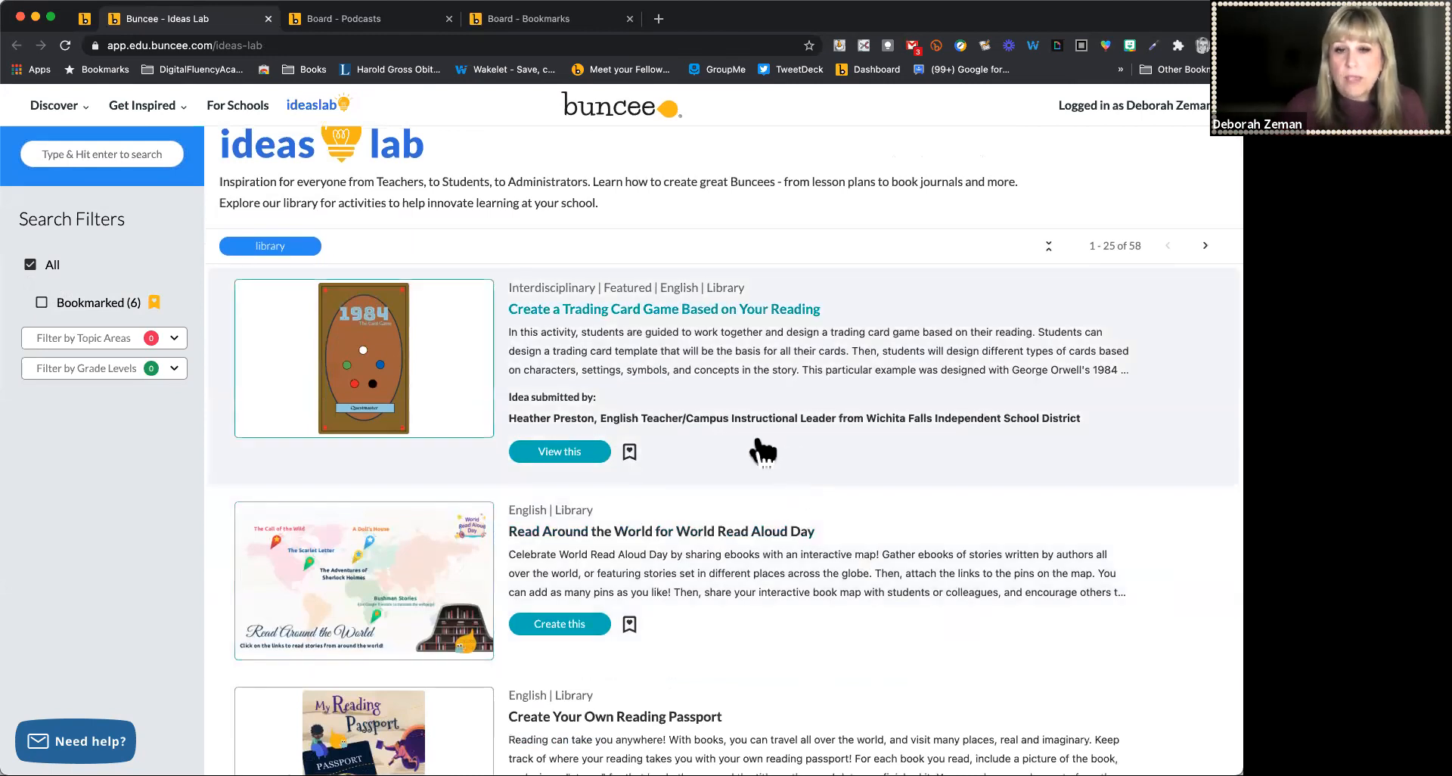
scroll(763, 452, down, 2)
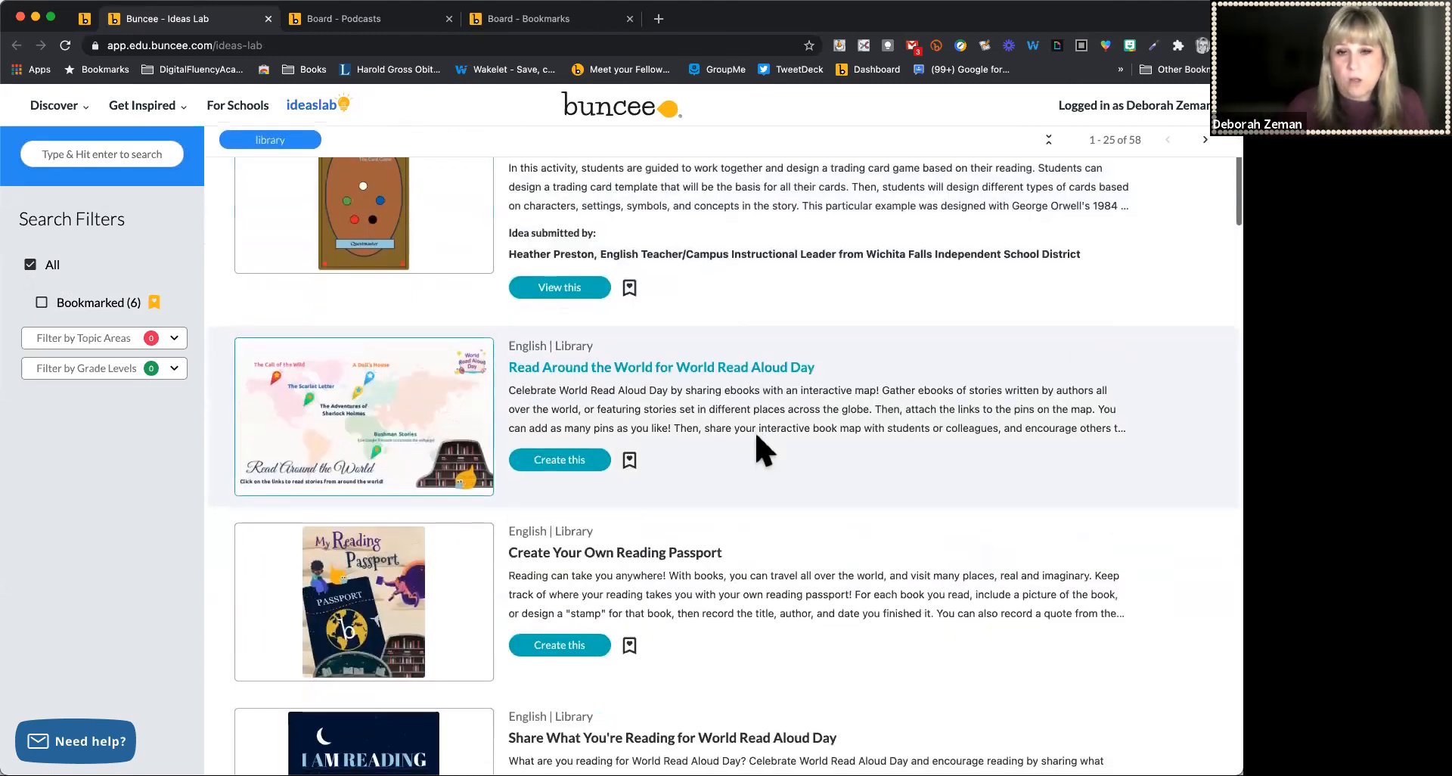
scroll(760, 450, down, 3)
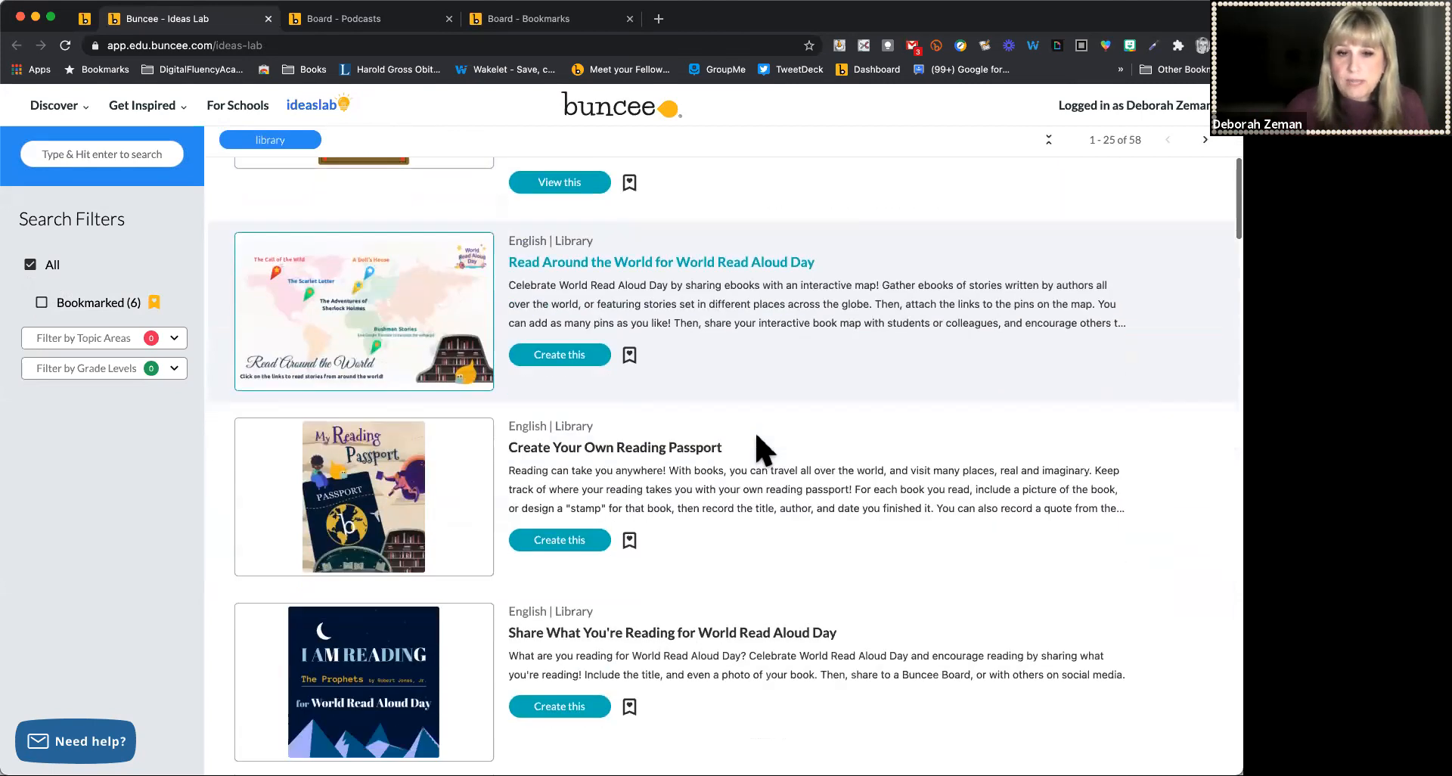
scroll(753, 374, down, 5)
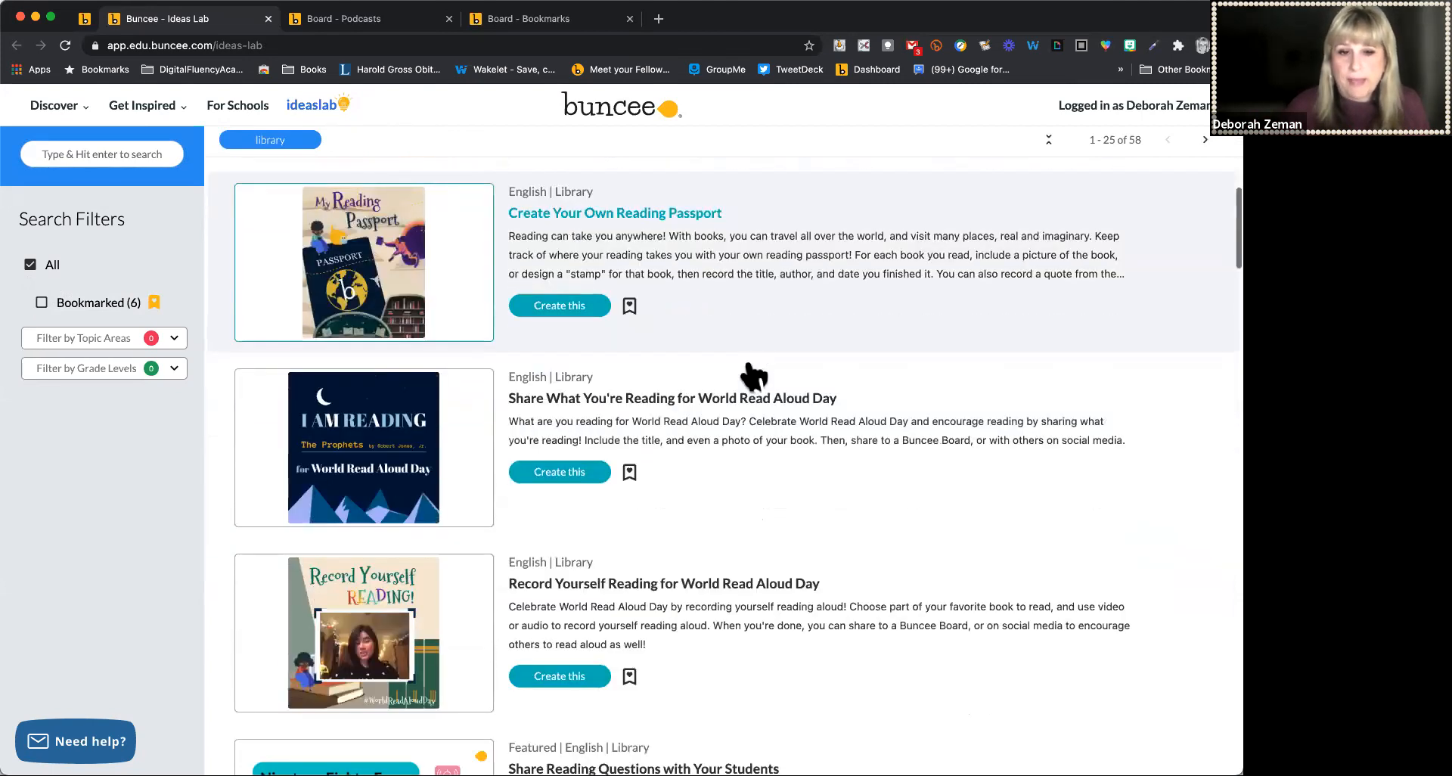
scroll(752, 375, down, 2)
scroll(752, 375, down, 6)
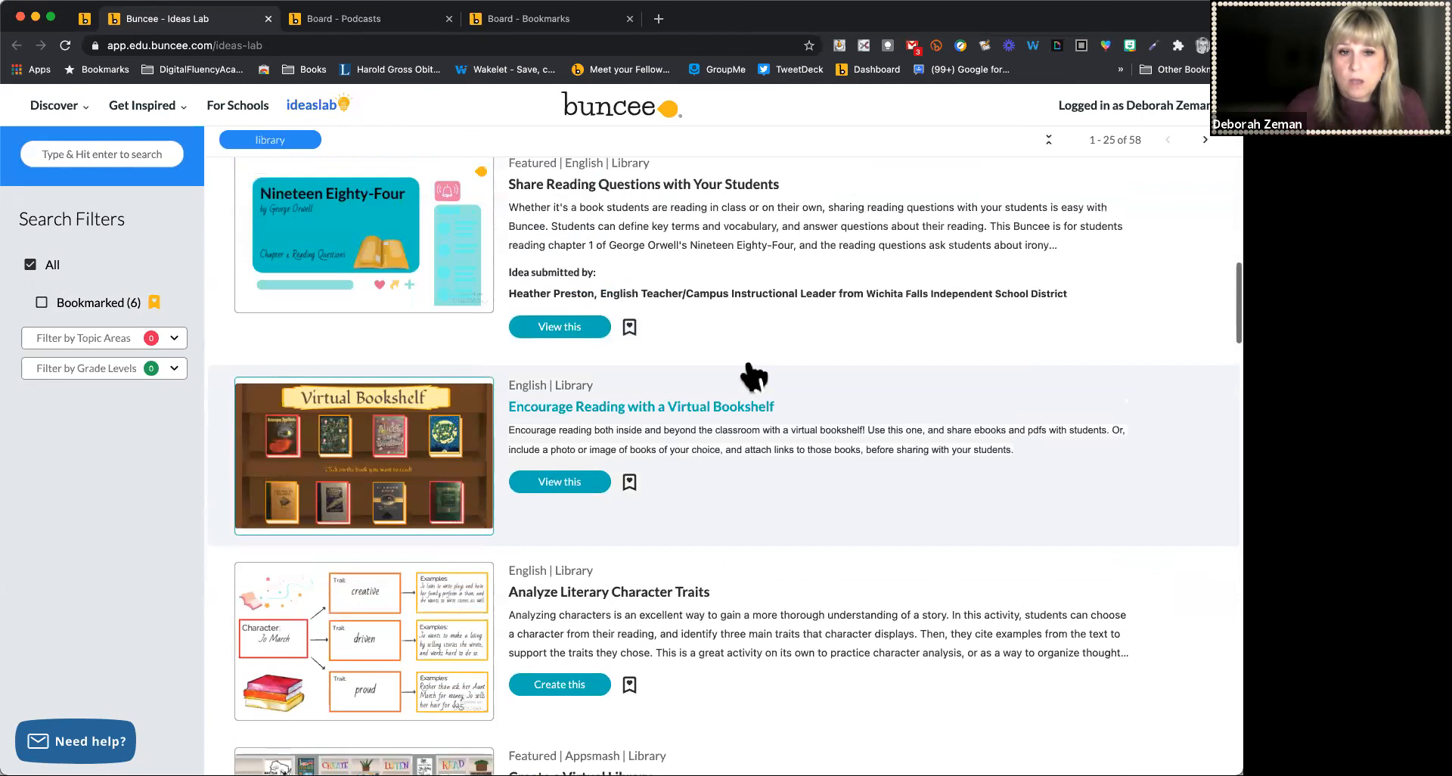
scroll(753, 374, down, 4)
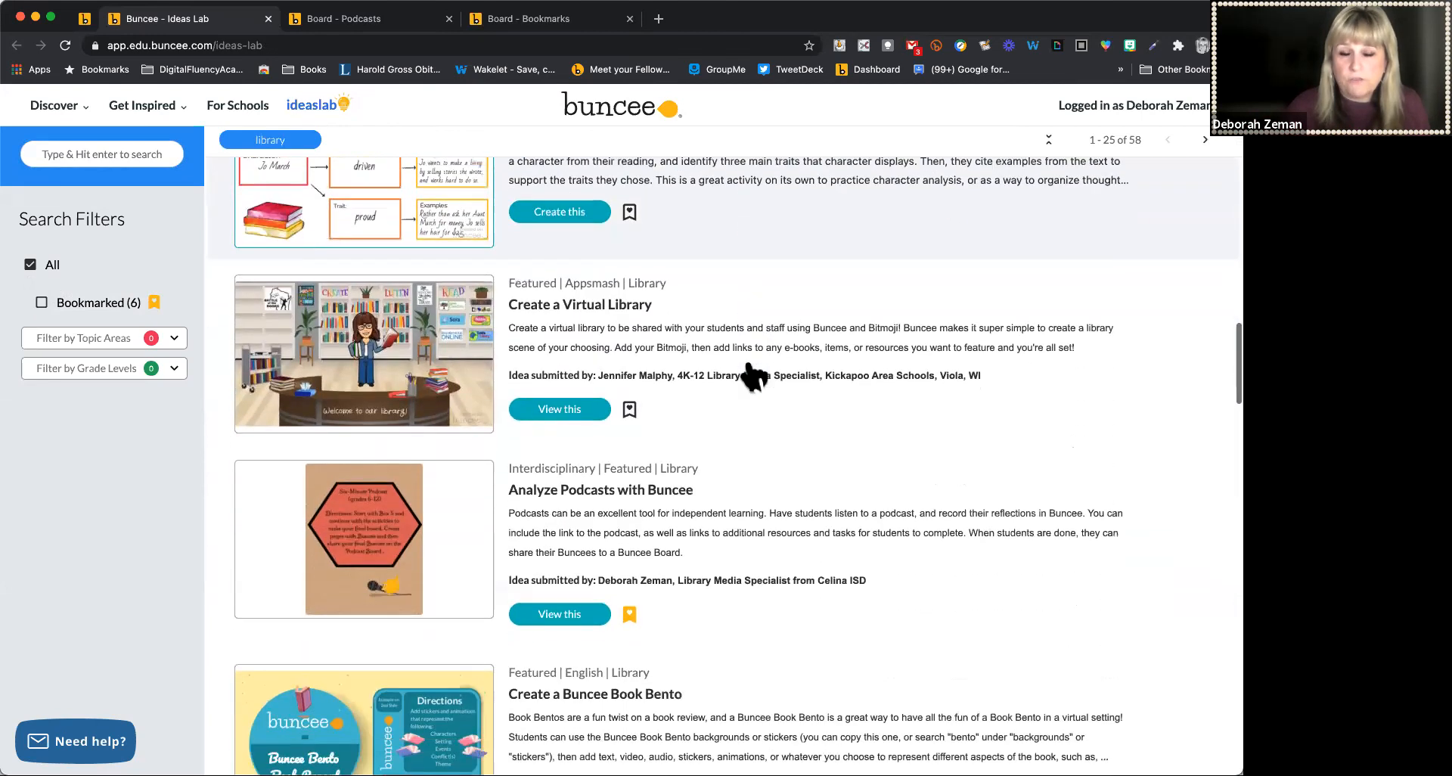
scroll(605, 408, down, 3)
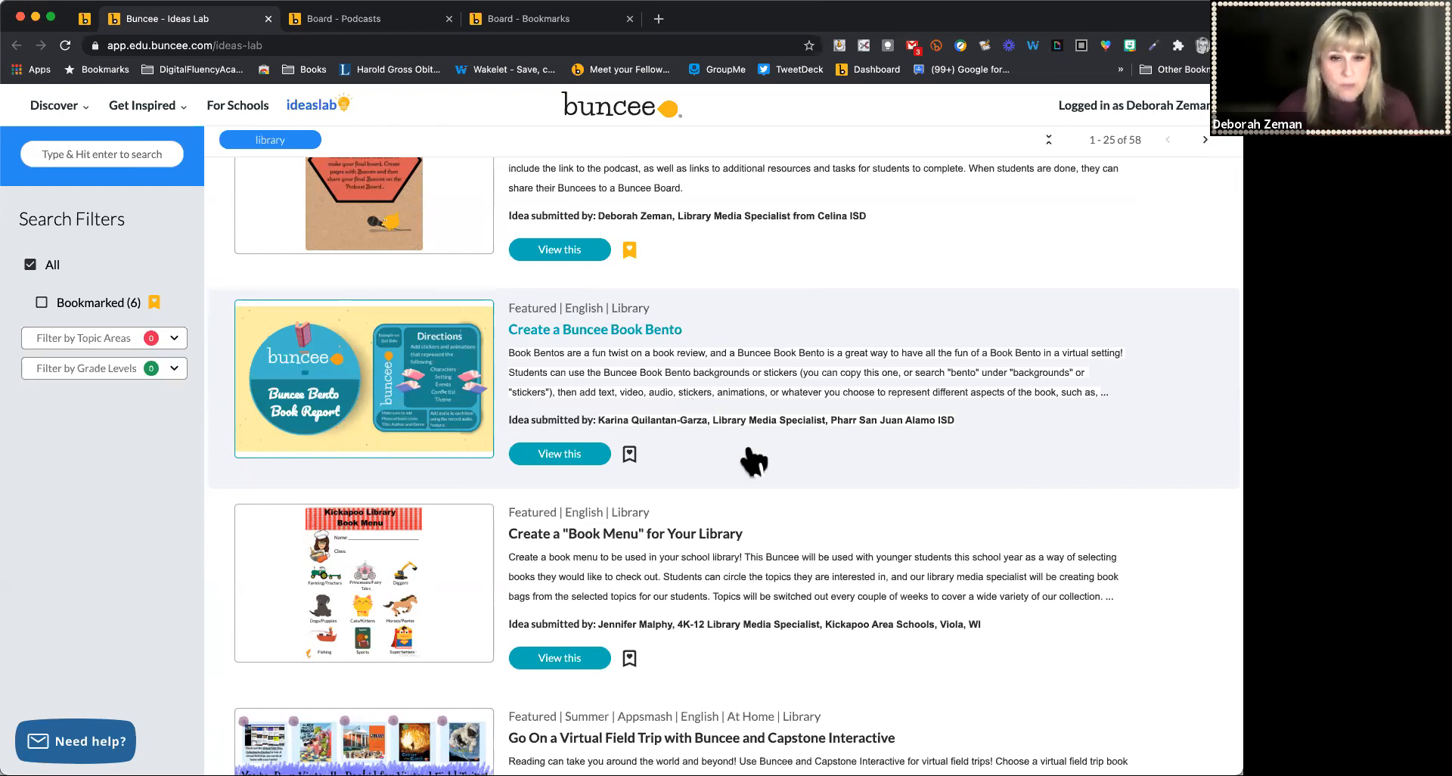
scroll(754, 461, down, 3)
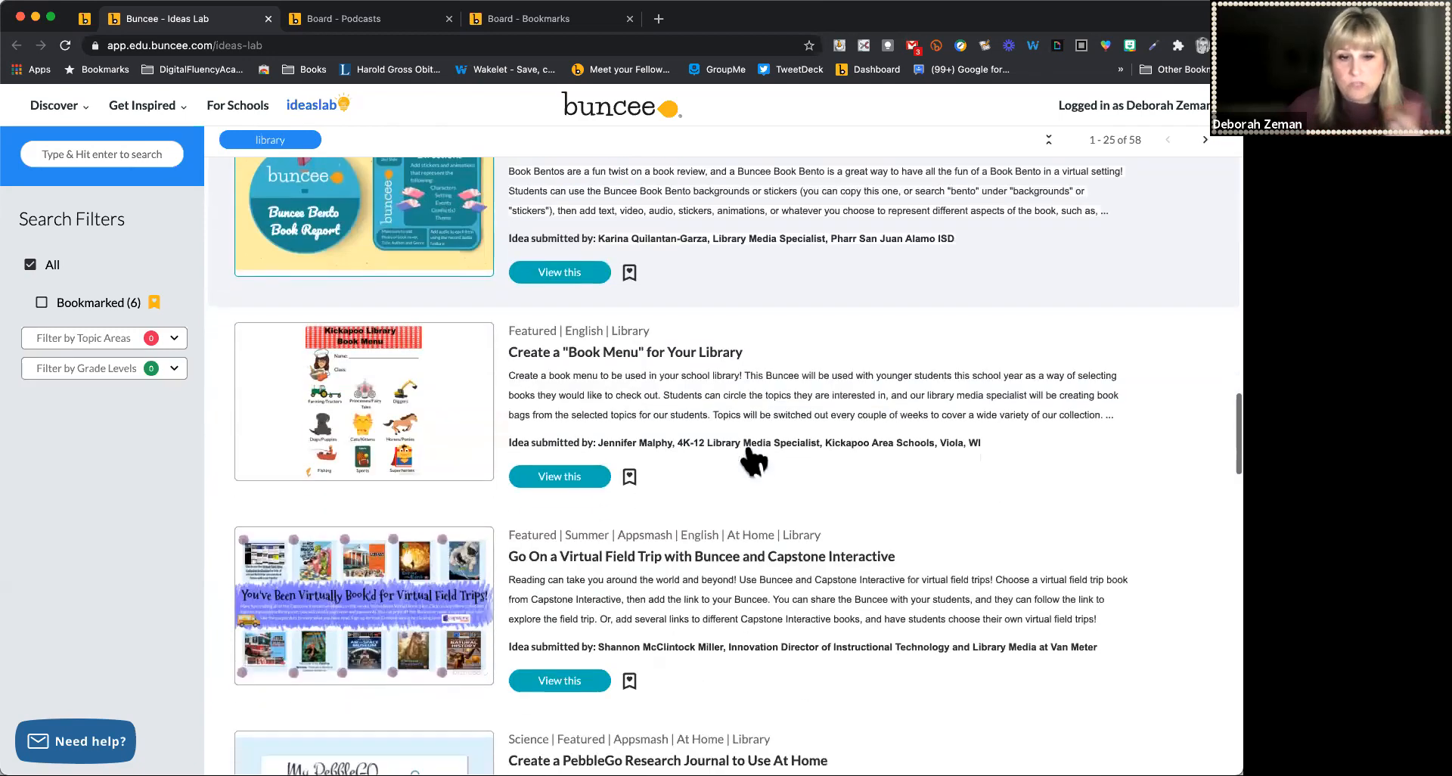
scroll(754, 462, up, 2)
scroll(749, 461, up, 10)
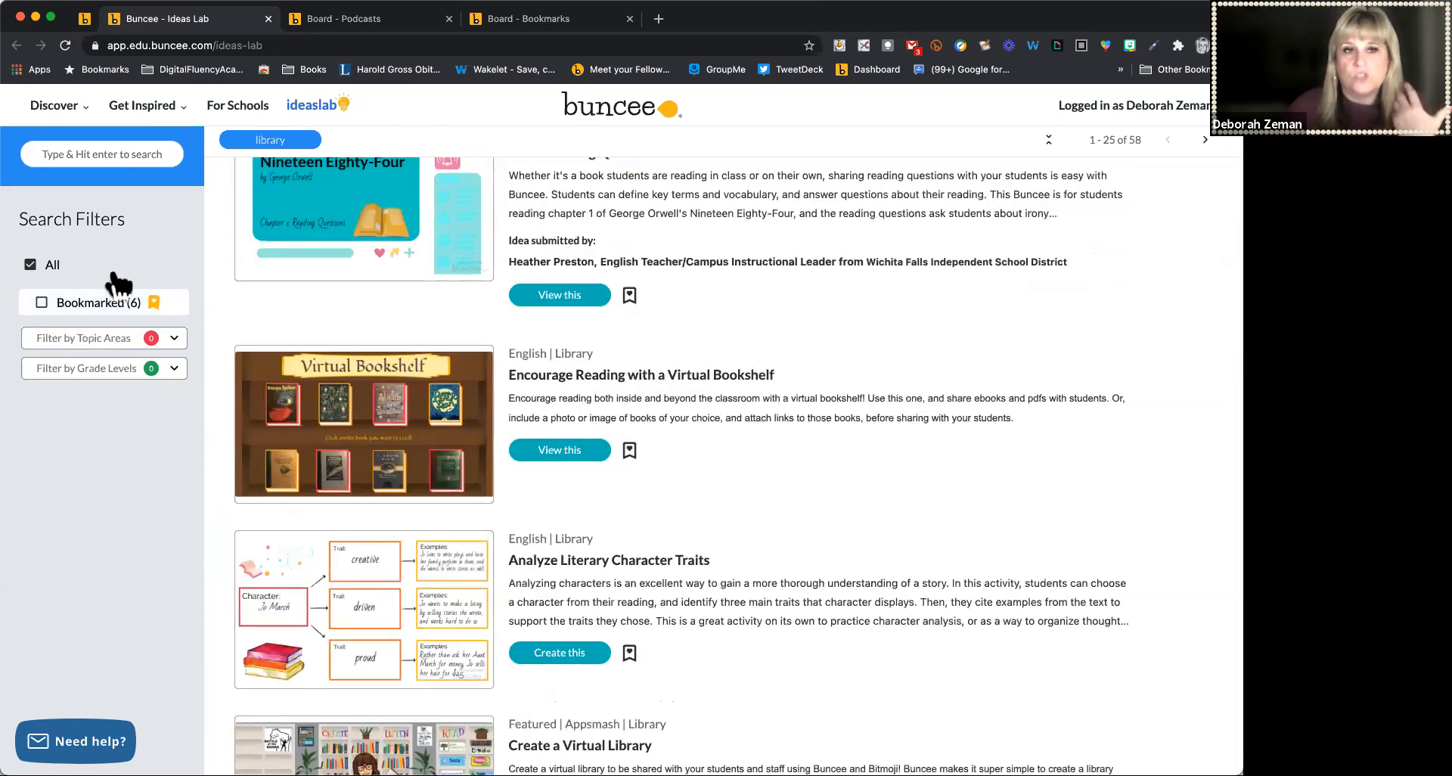
scroll(664, 270, up, 5)
scroll(265, 115, up, 2)
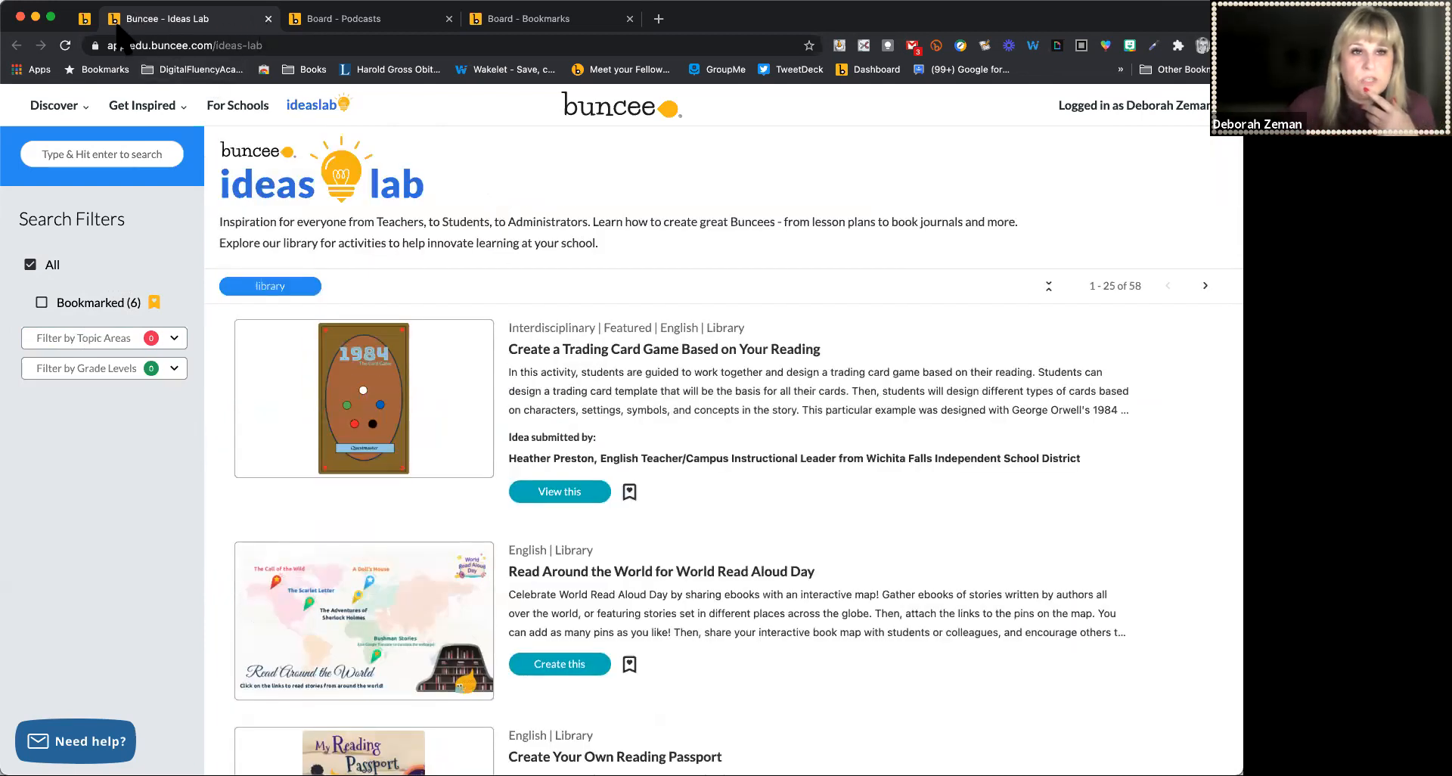
Switch to the dashboard tab, look over all Buncees, and start creating a new Buncee
click(86, 19)
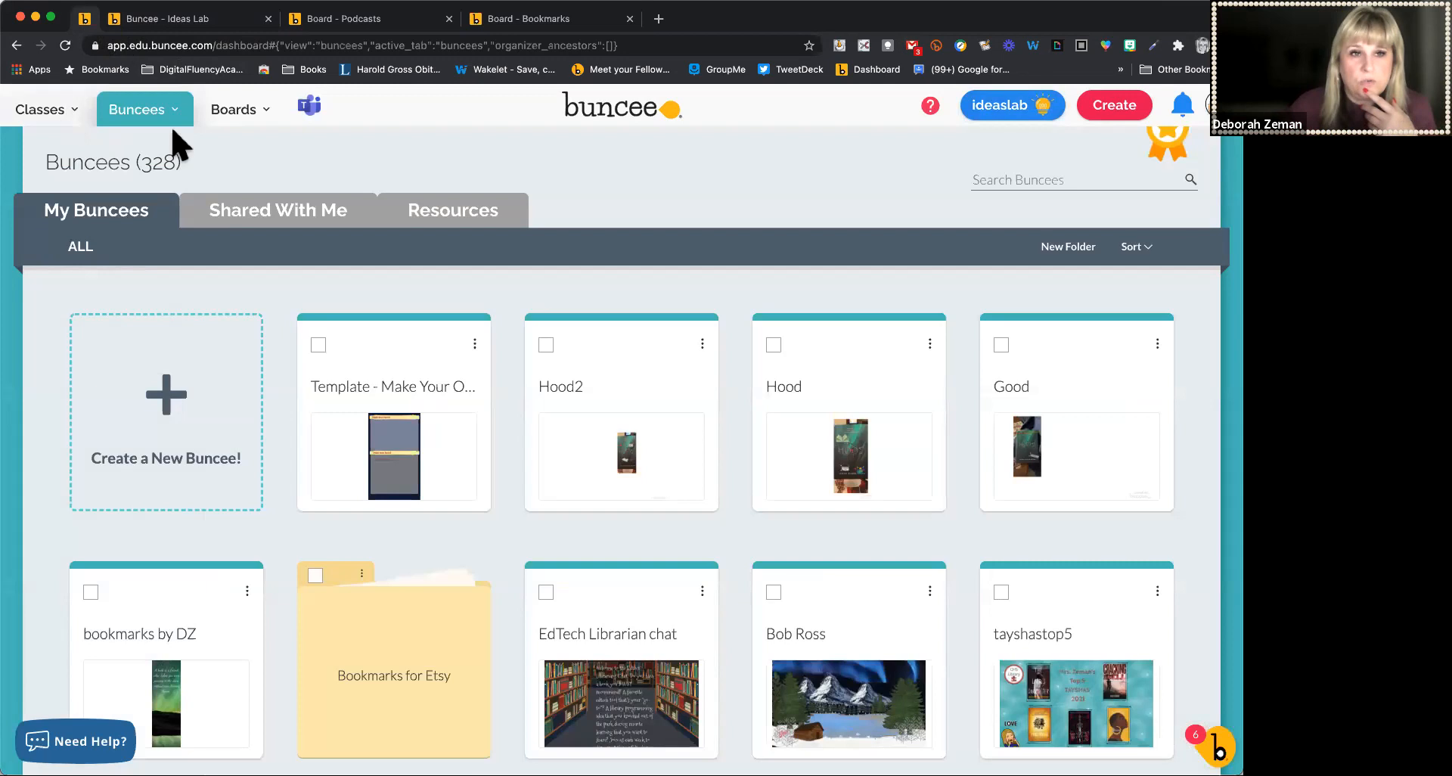
click(145, 112)
click(72, 251)
scroll(706, 517, down, 15)
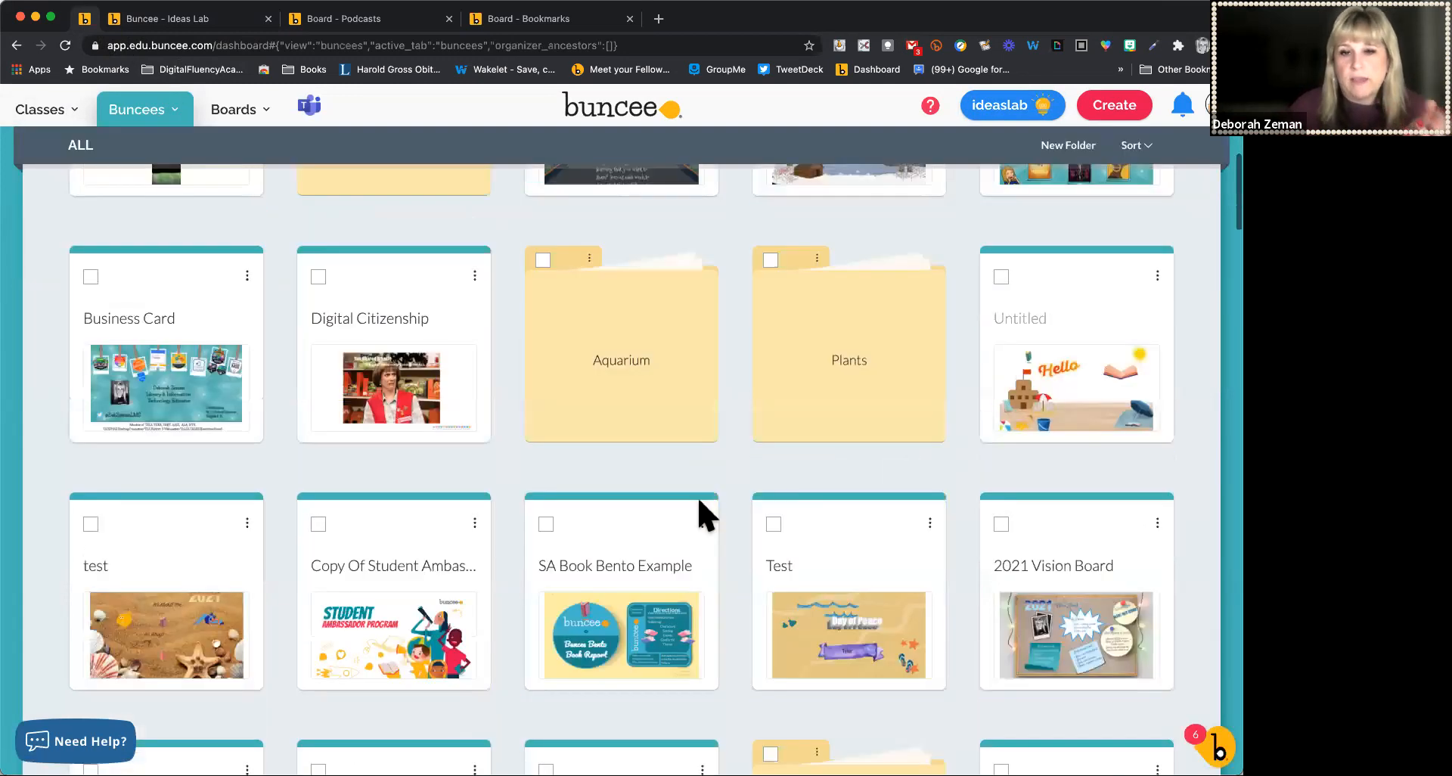
scroll(703, 516, down, 10)
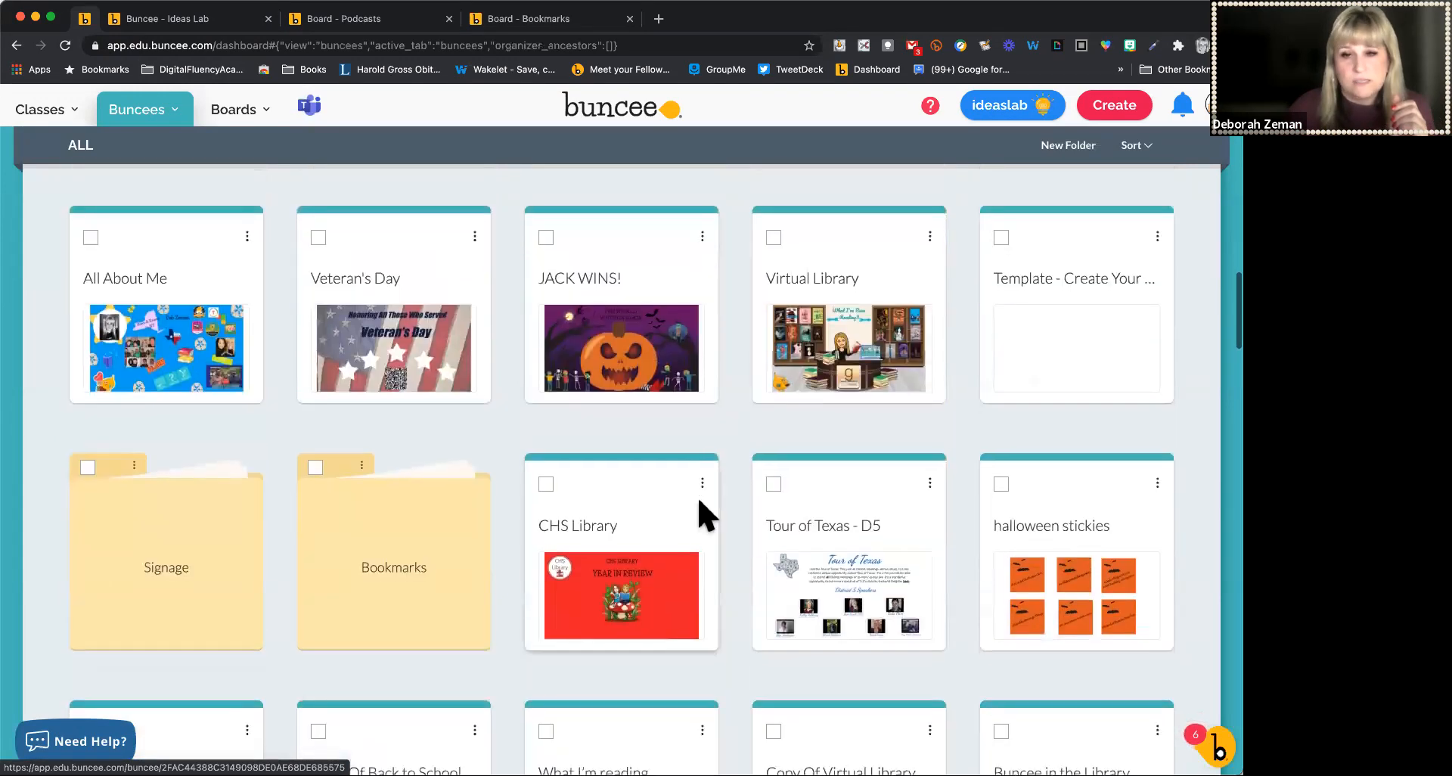
scroll(696, 514, up, 20)
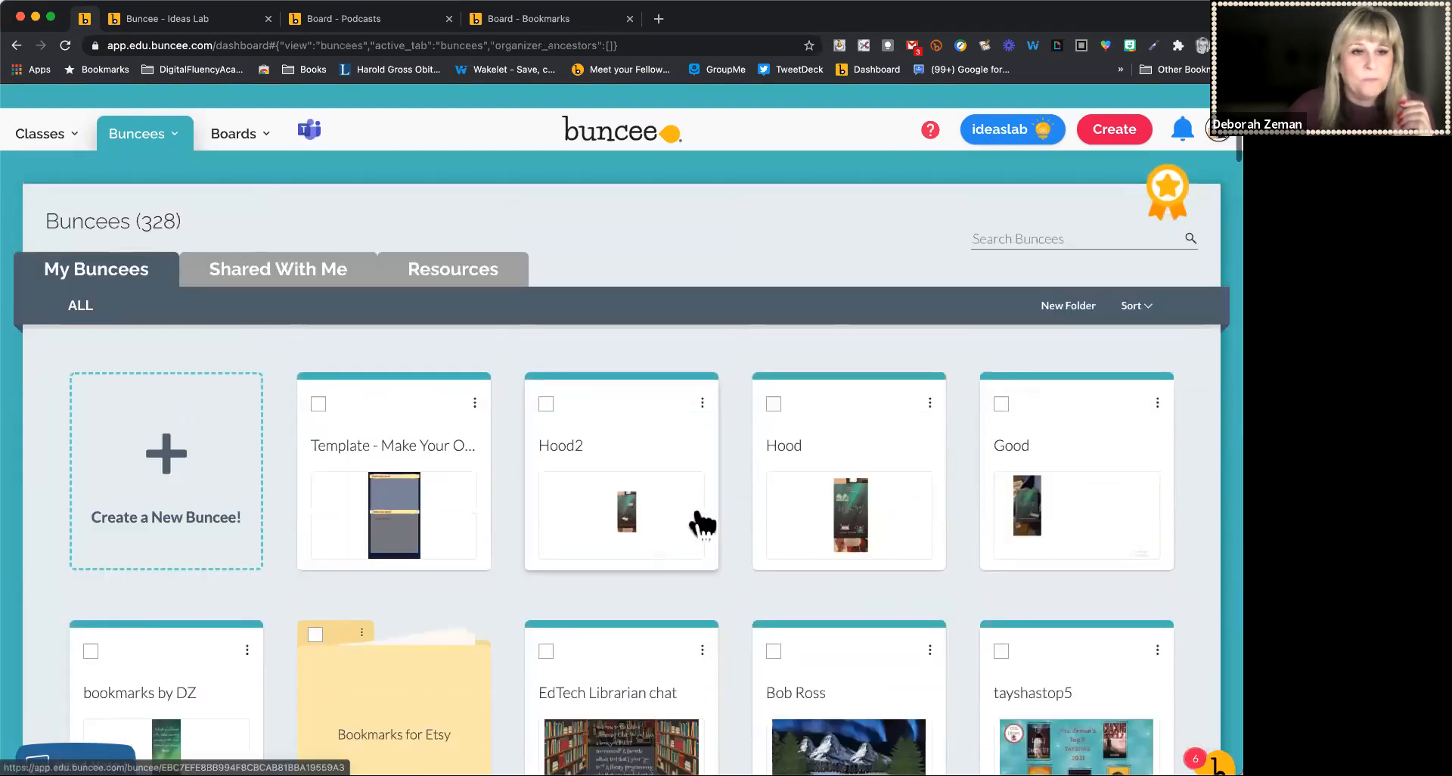
click(149, 453)
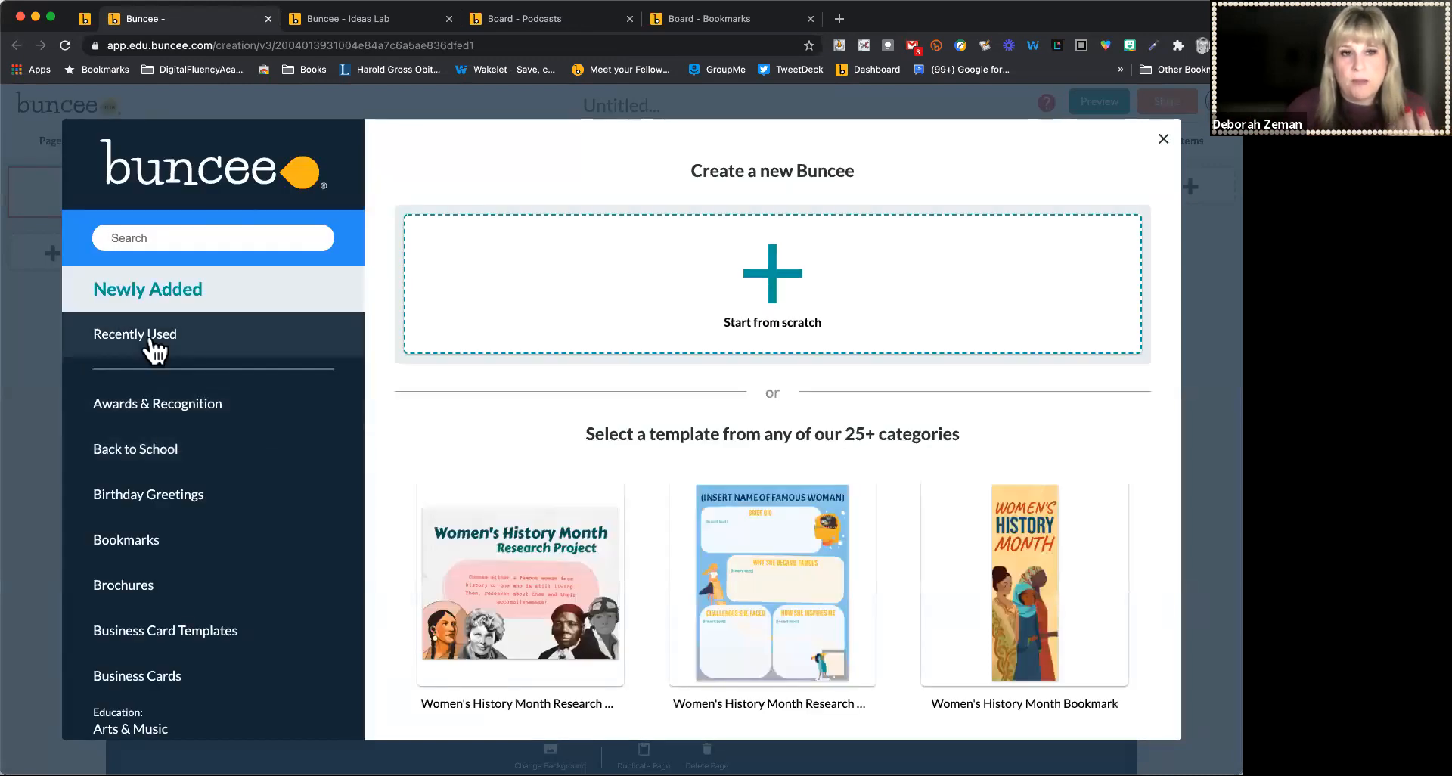
Preview the Create Your Own Bookmark Based on Your Reading template from Recently Used and use it
click(113, 339)
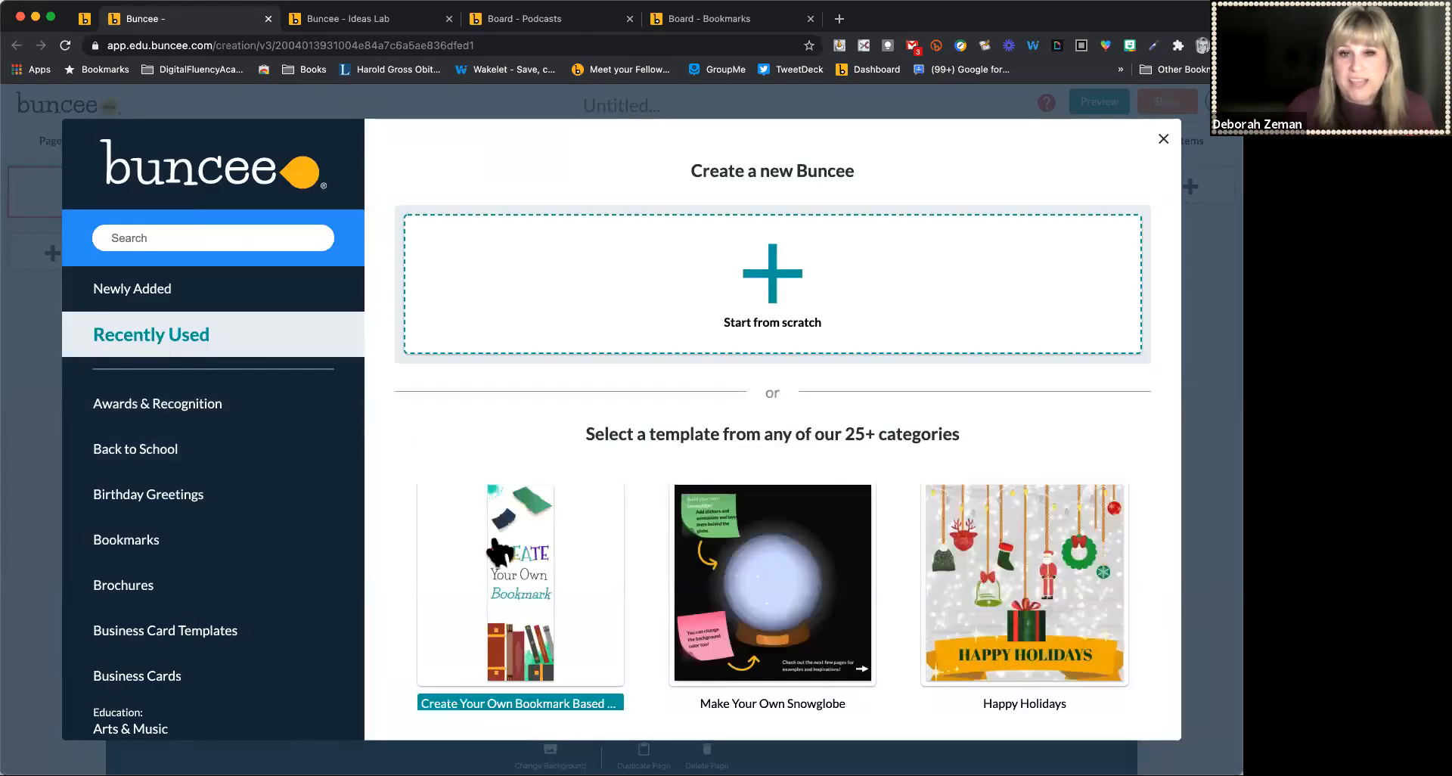
scroll(500, 560, down, 1)
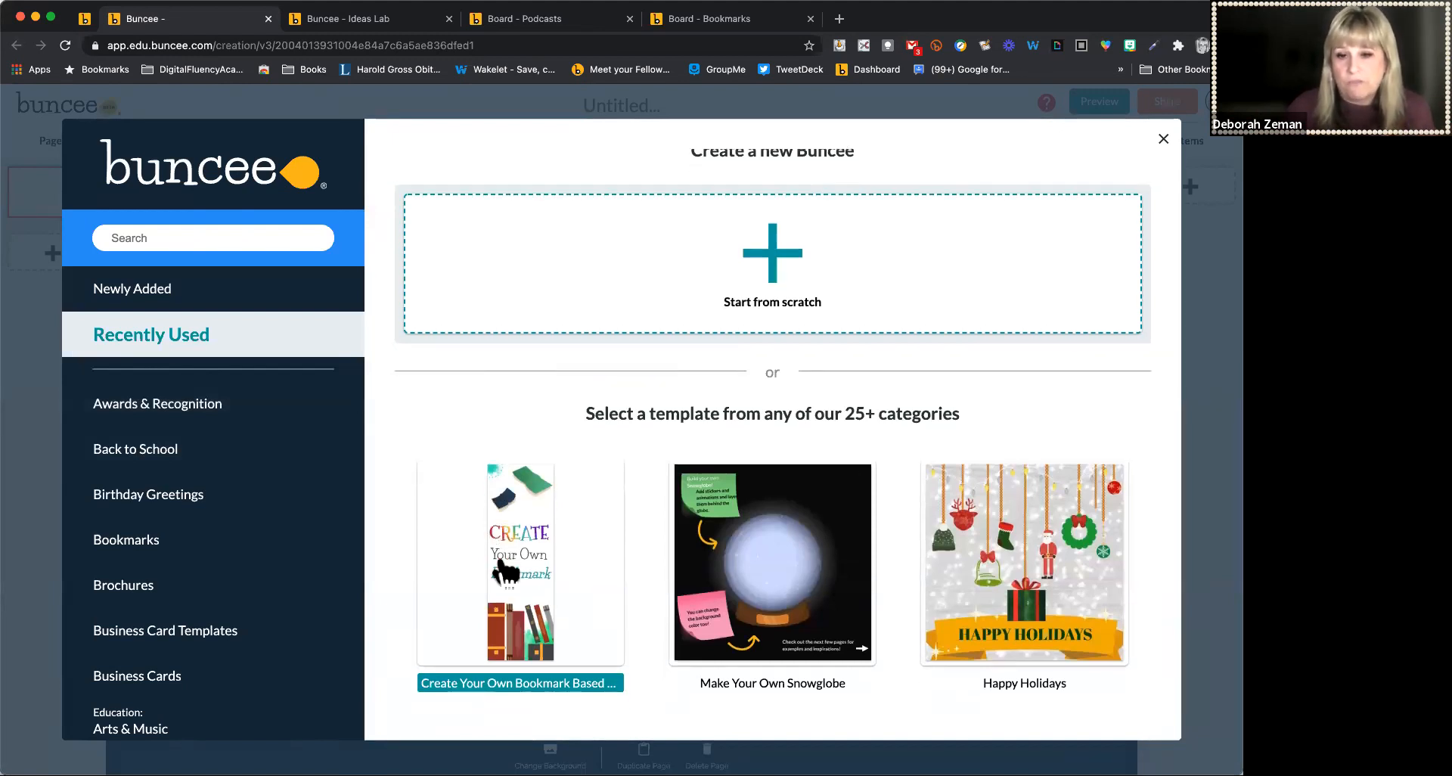
click(501, 572)
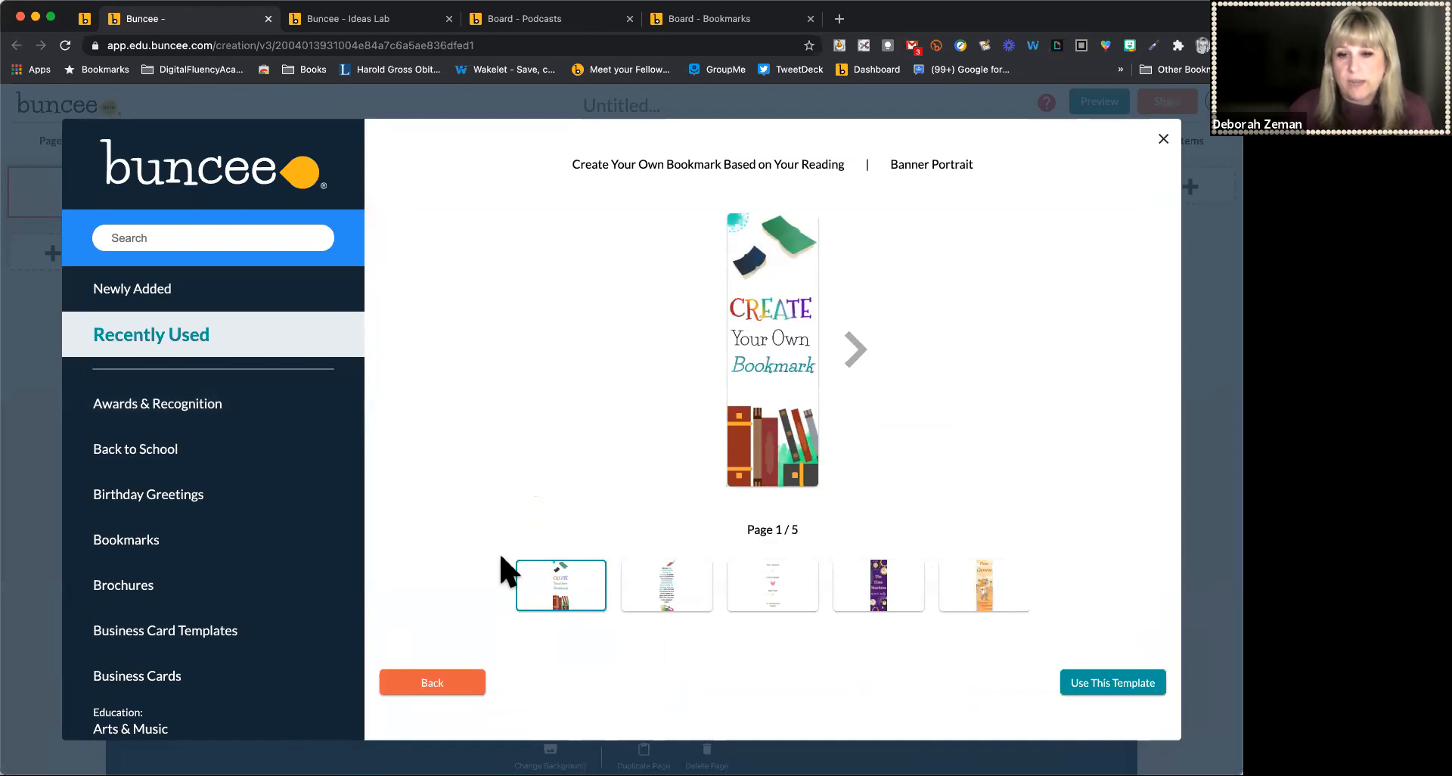
click(666, 587)
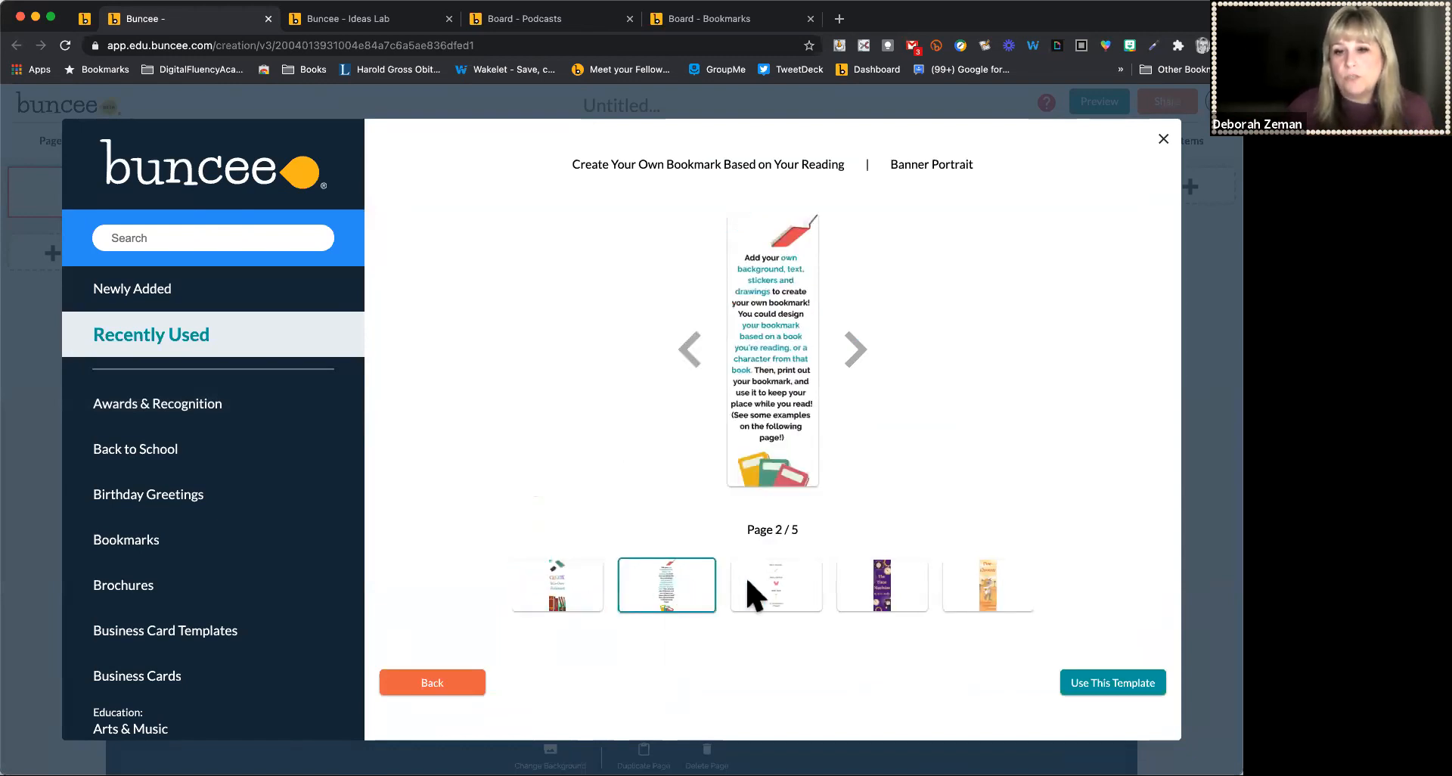
click(880, 586)
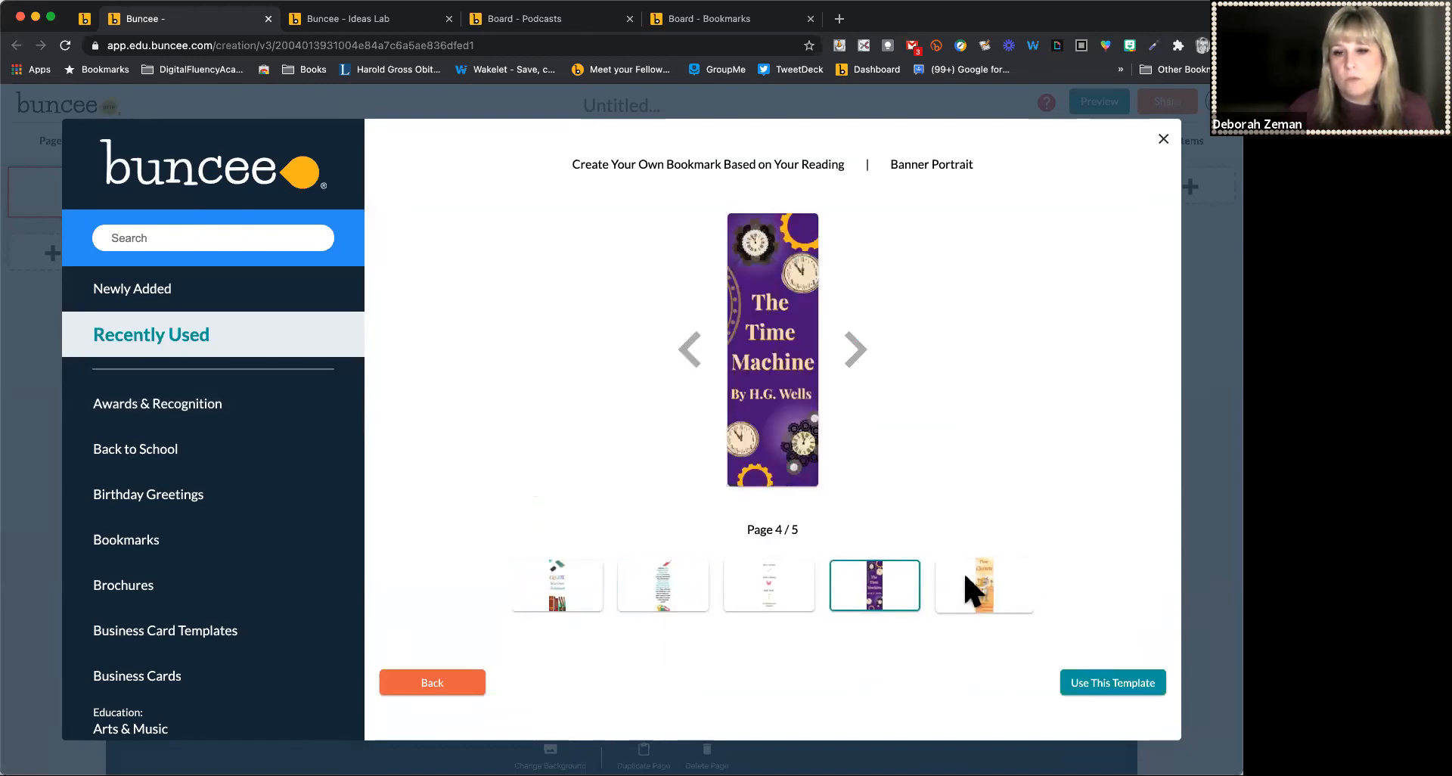
click(774, 577)
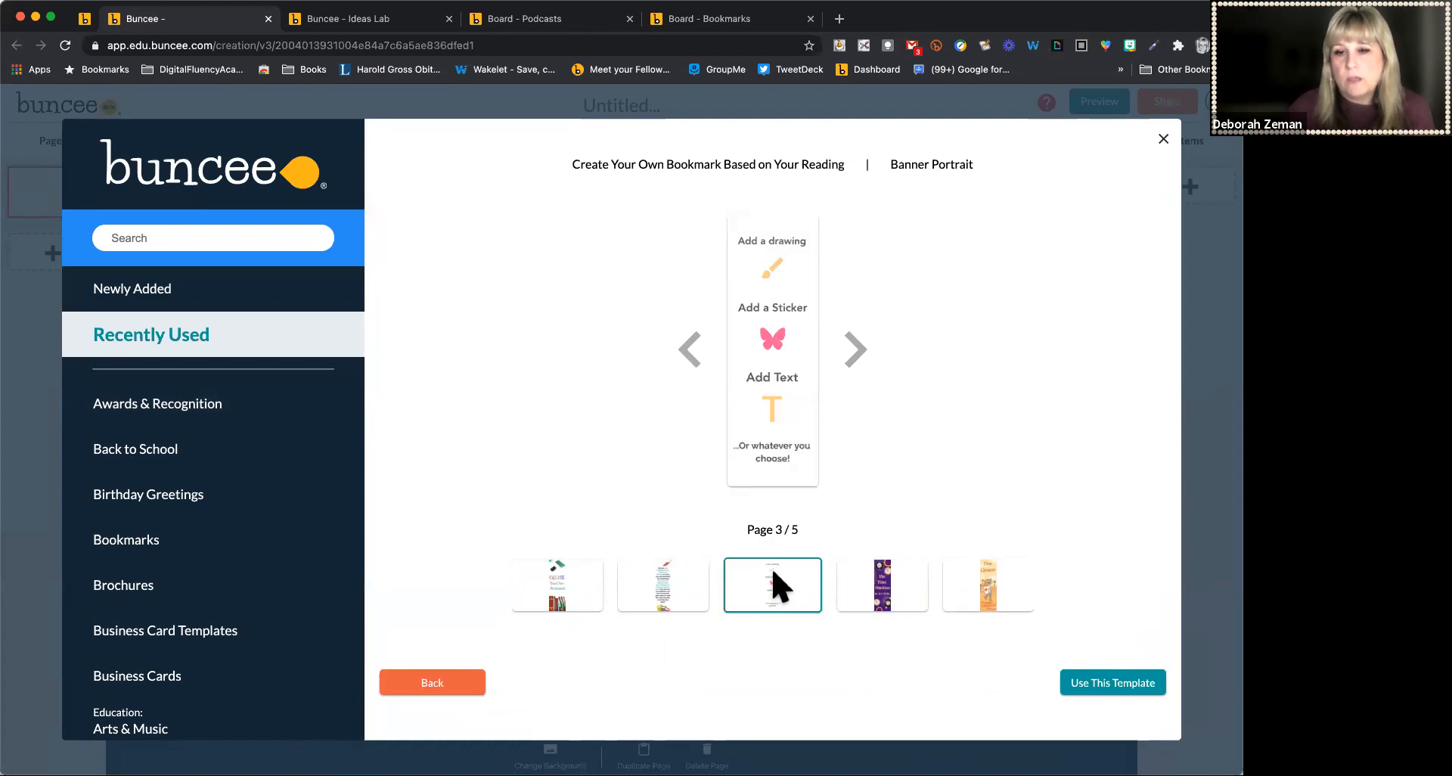
click(1090, 690)
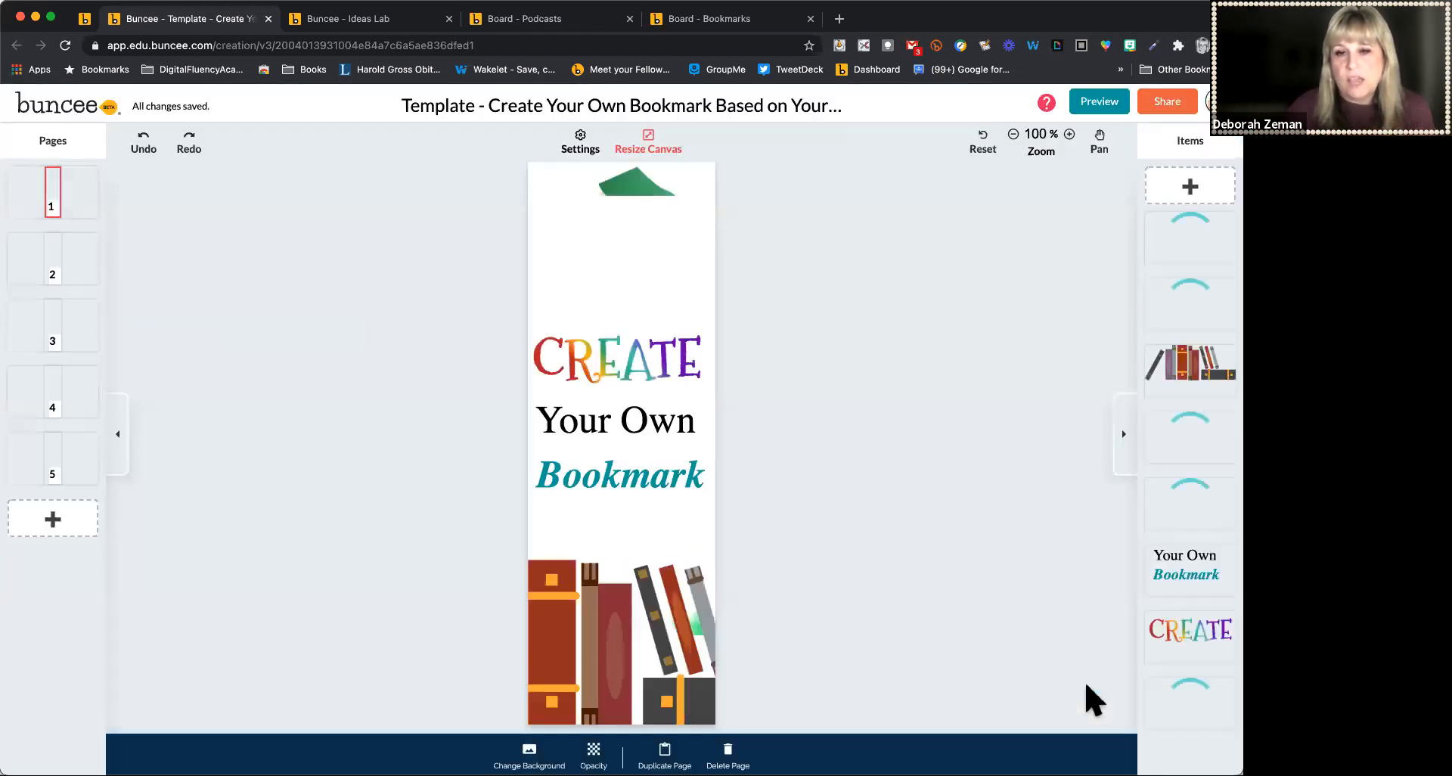
Add a blank new page after the fifth page
click(54, 465)
click(50, 518)
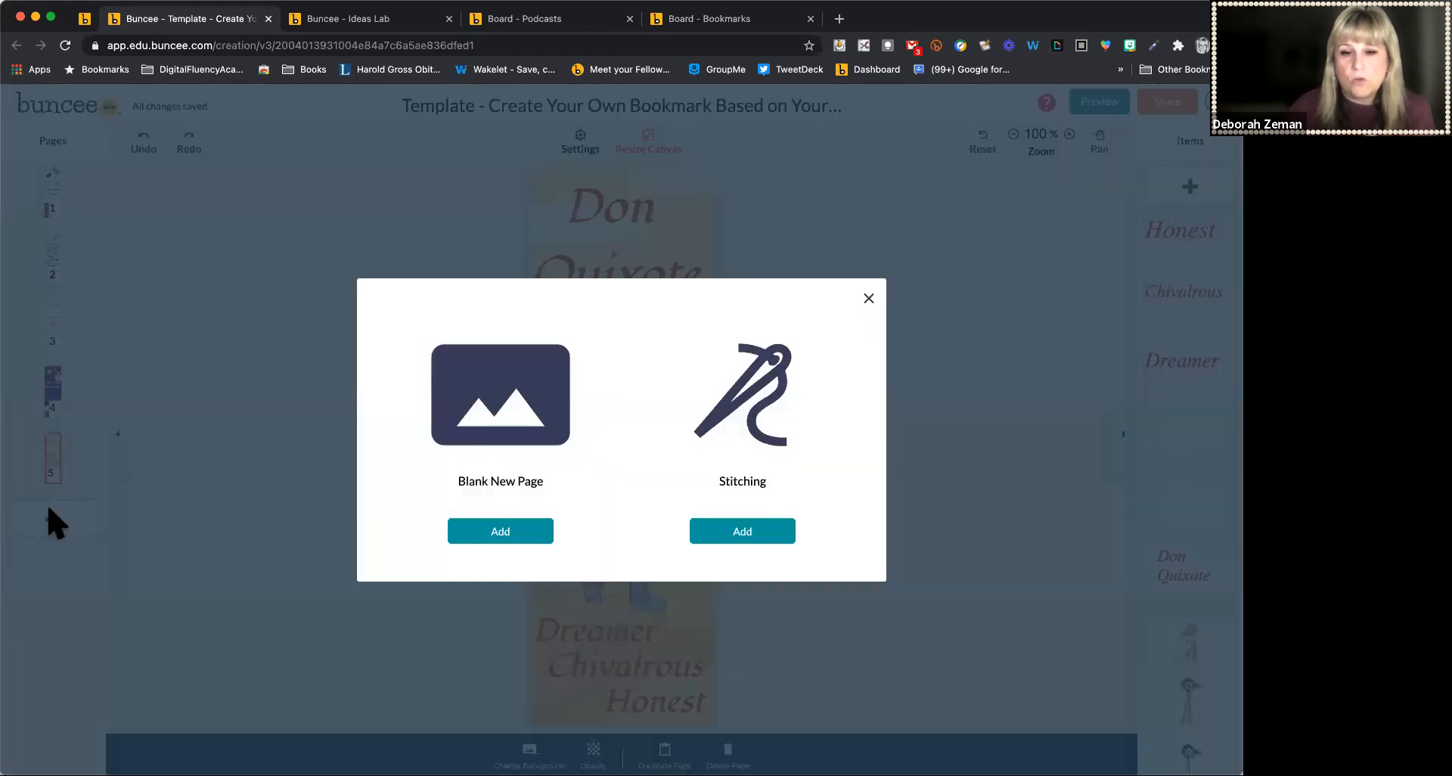
click(496, 529)
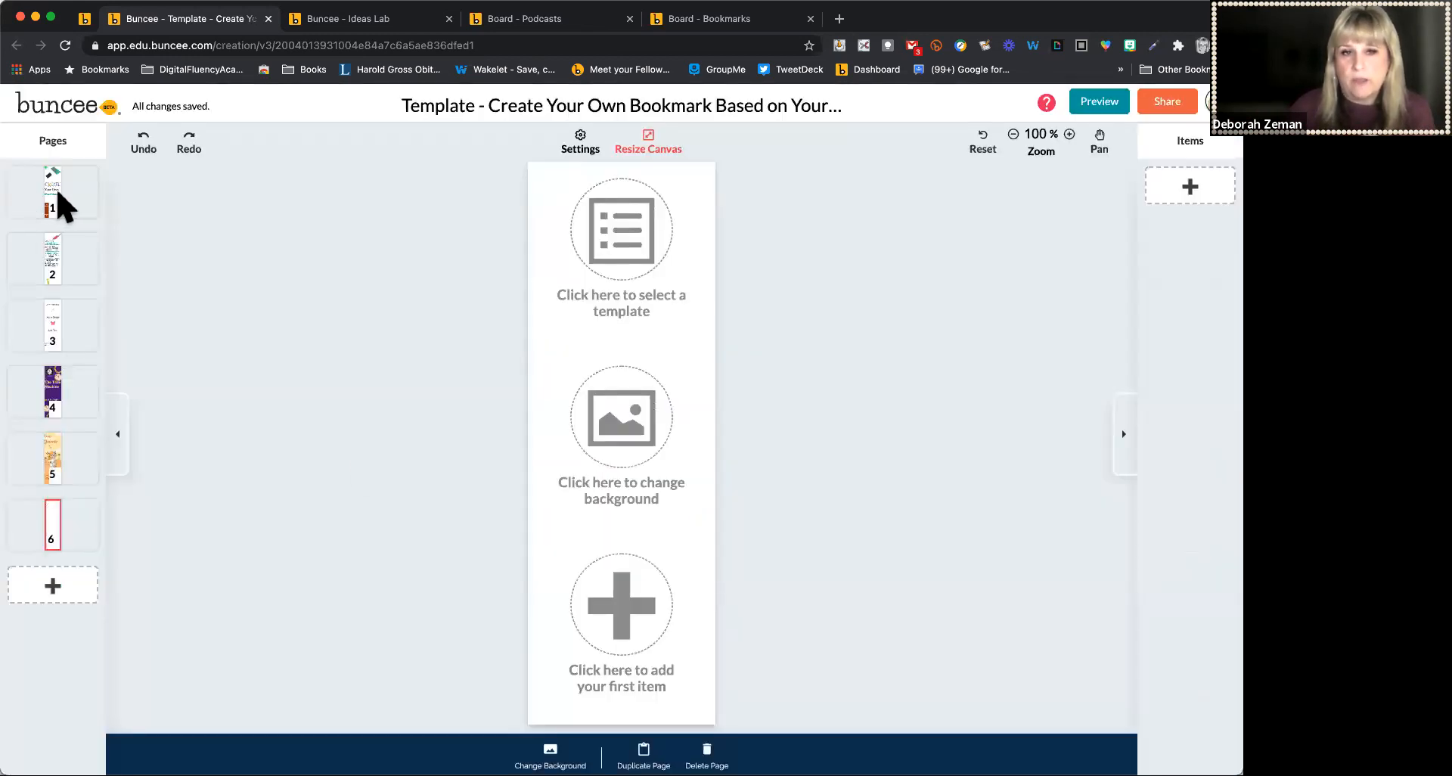
Delete all five template pages, keeping only the blank page
click(53, 195)
click(727, 753)
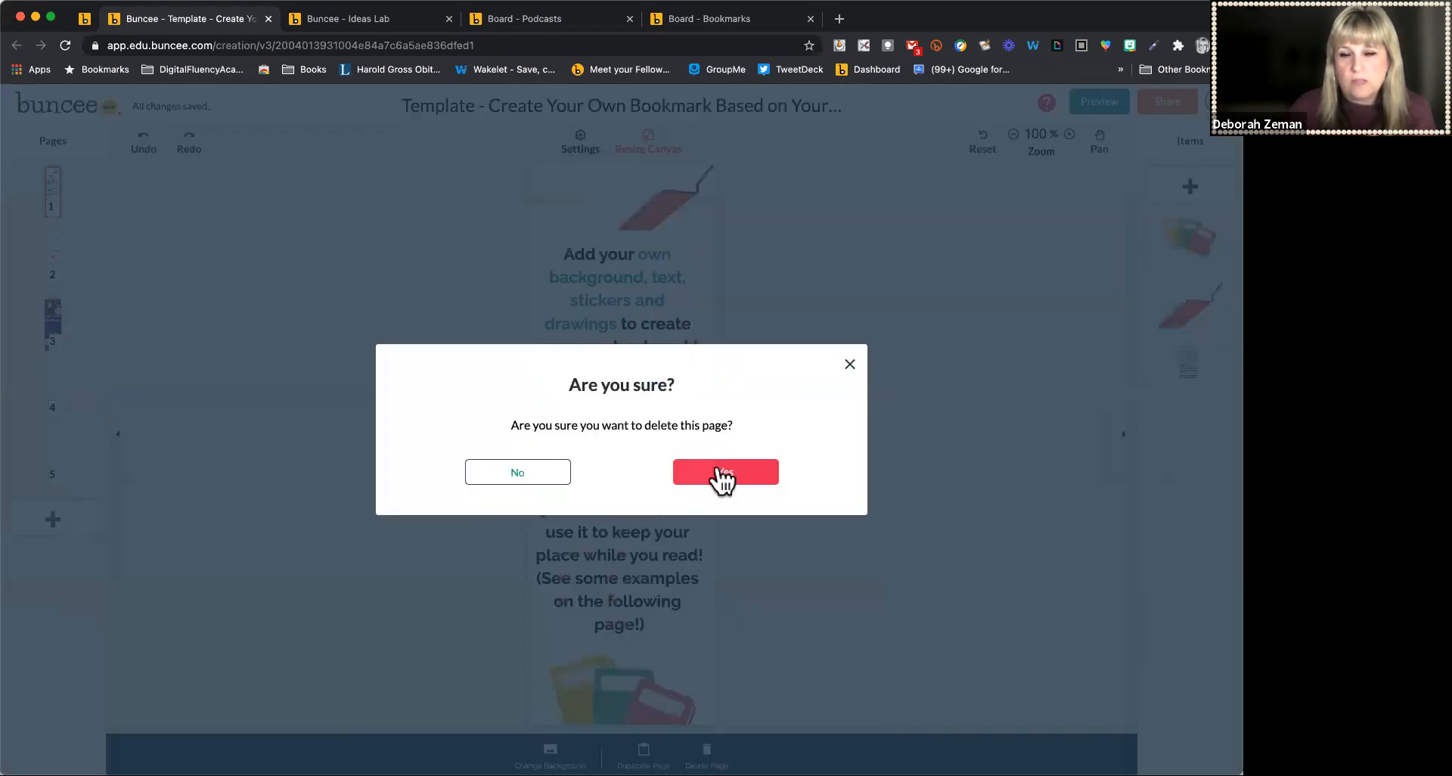
click(719, 475)
click(707, 753)
click(722, 475)
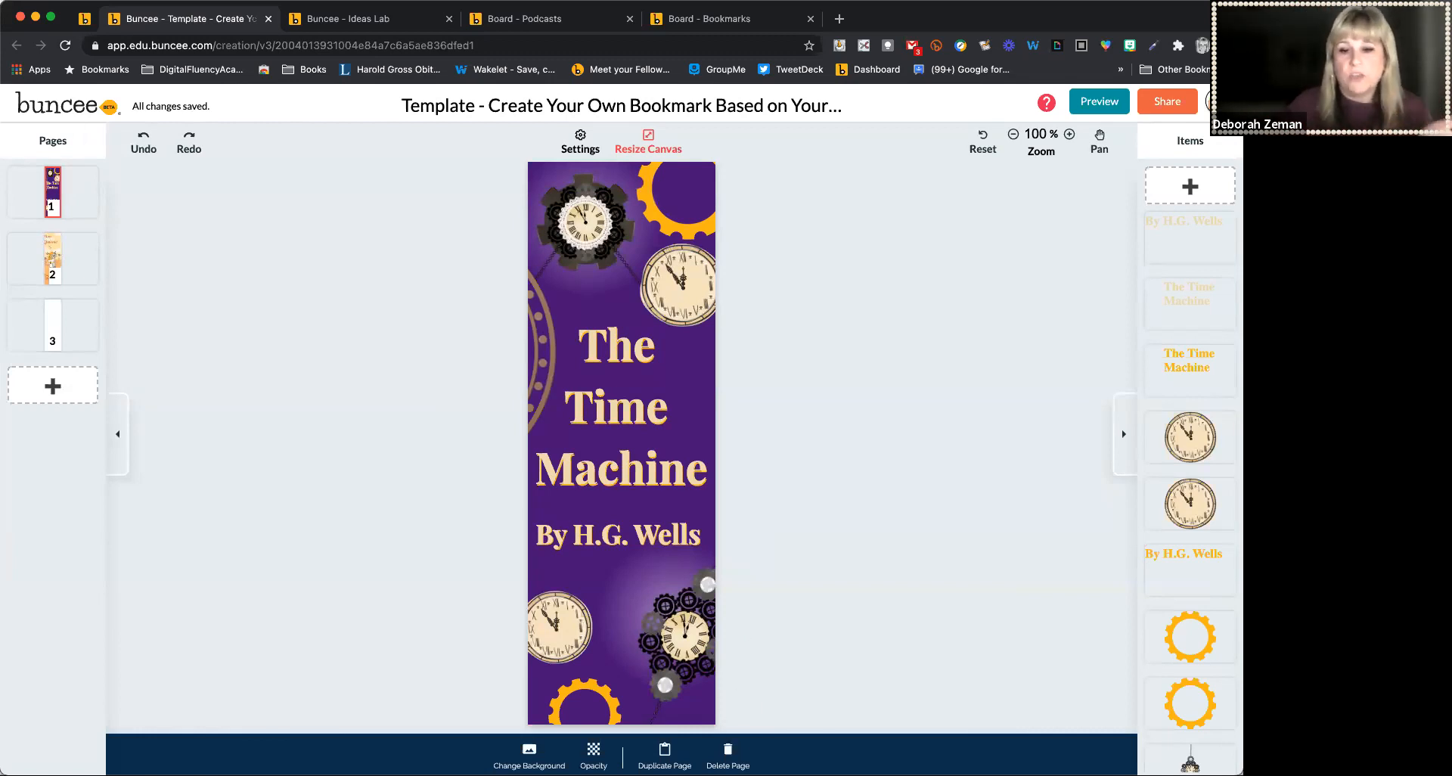
click(727, 752)
click(720, 472)
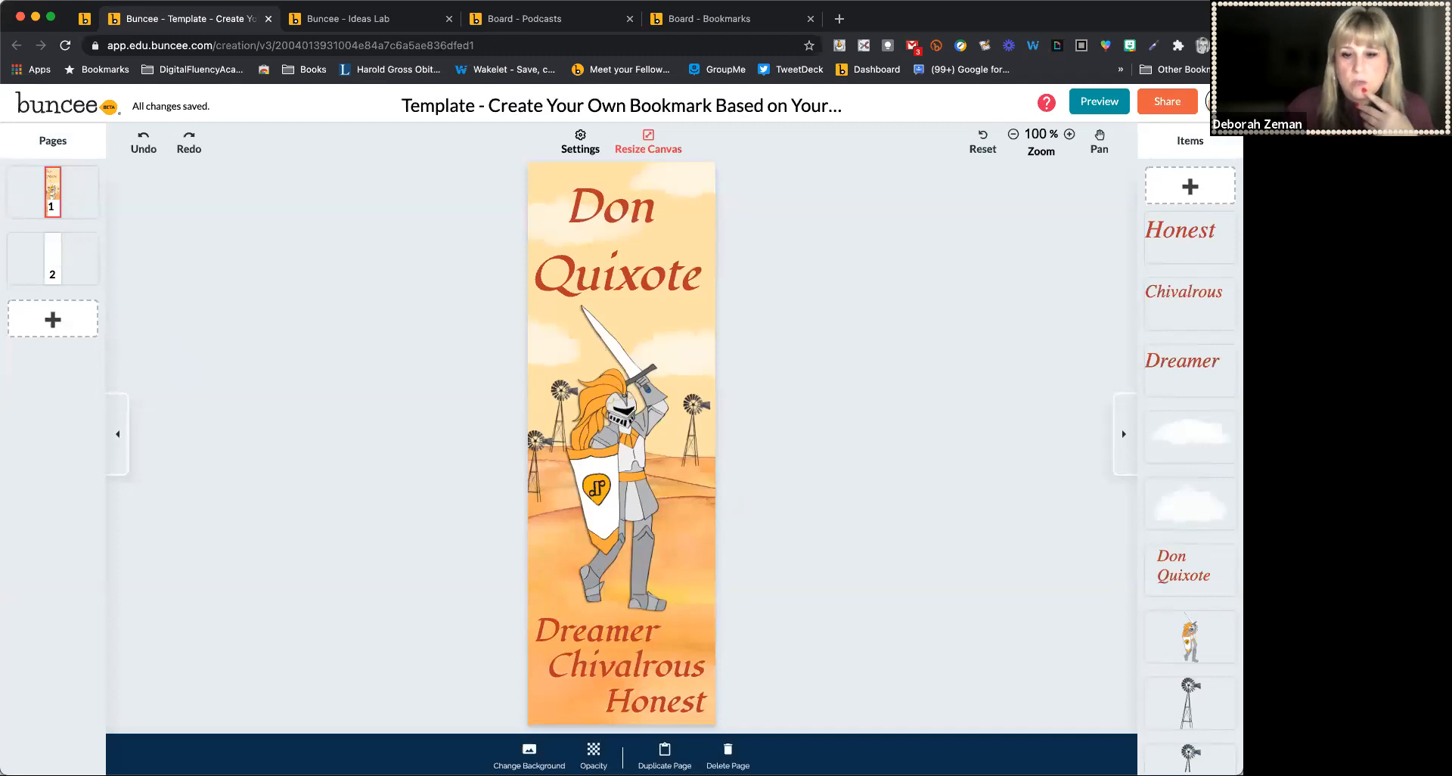
click(728, 752)
click(724, 472)
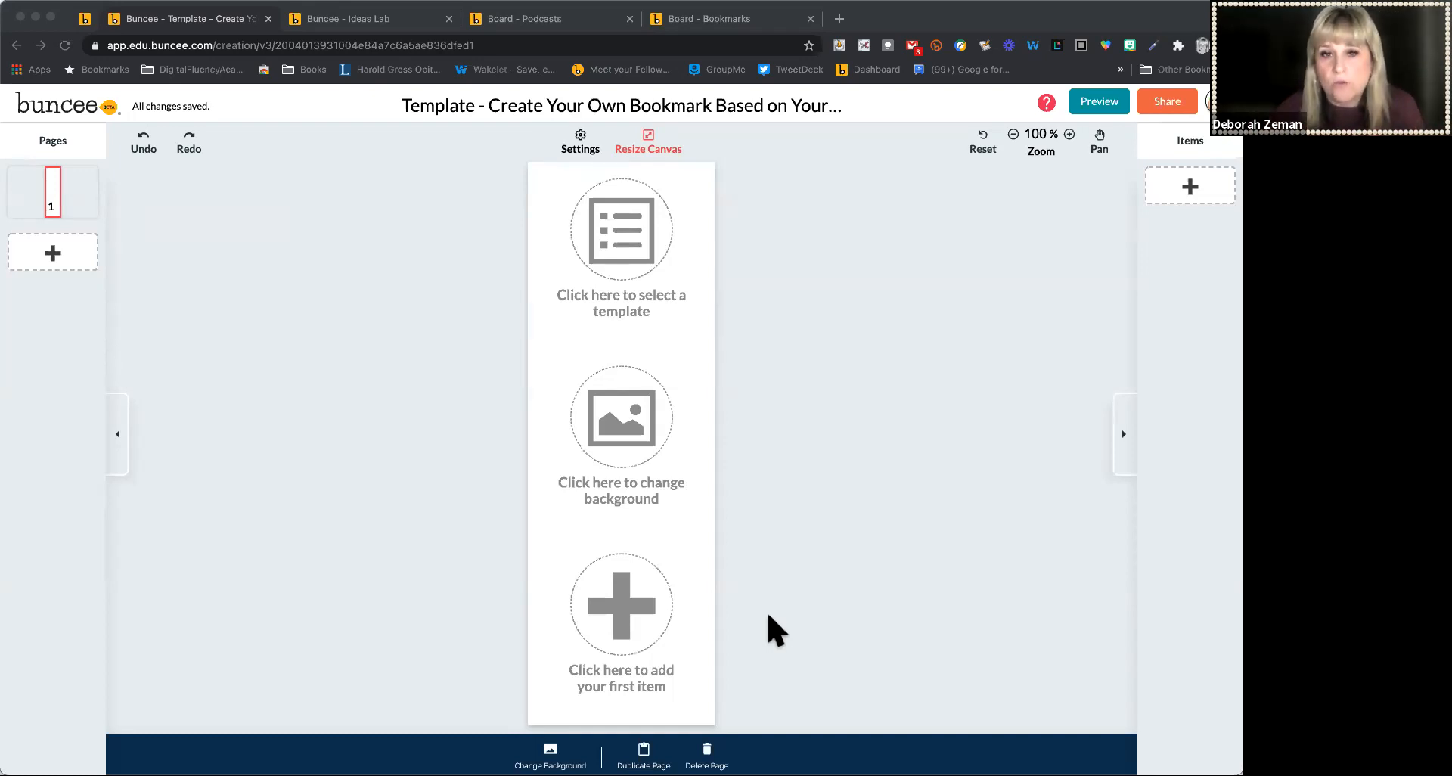
Open the background picker and browse the color and trending background categories
click(630, 441)
click(631, 441)
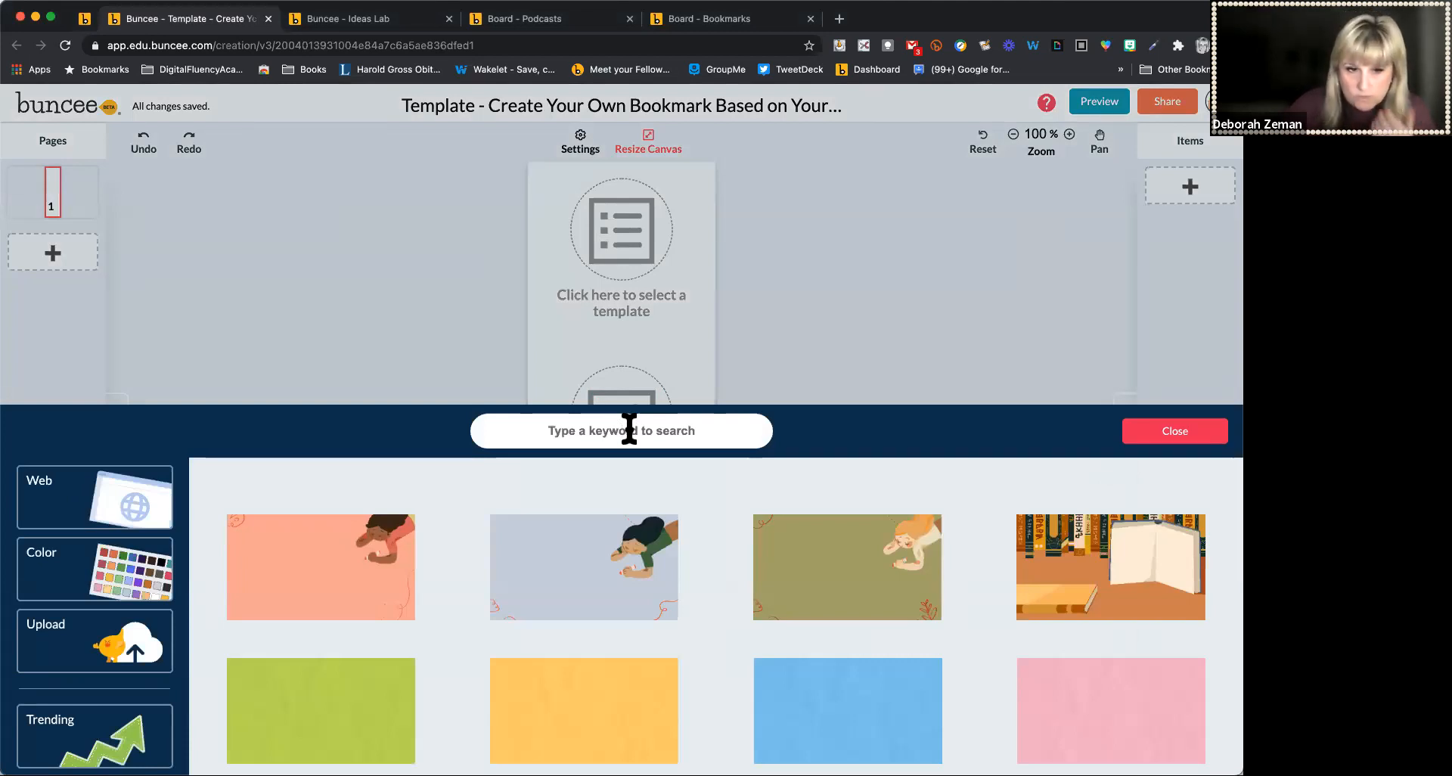
click(135, 562)
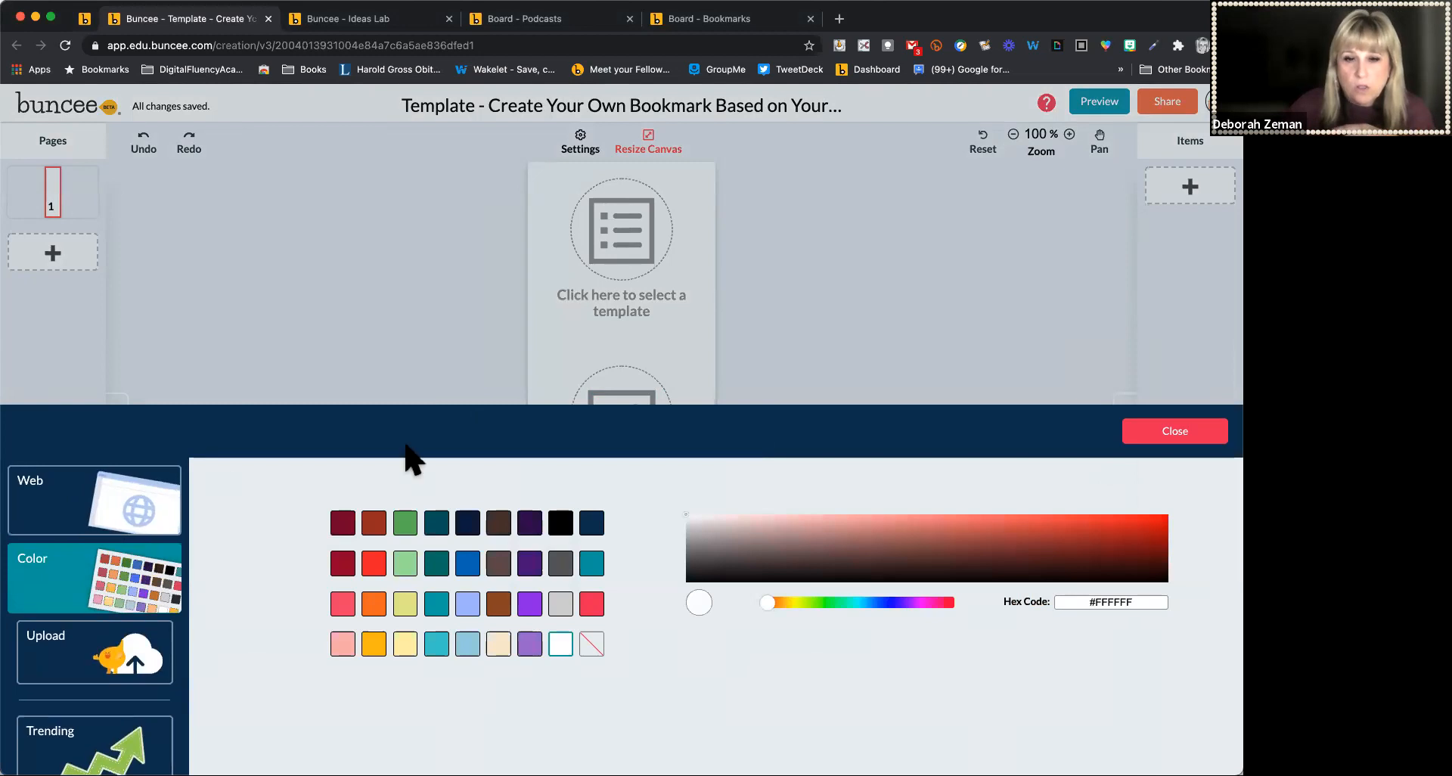
click(1202, 440)
click(624, 416)
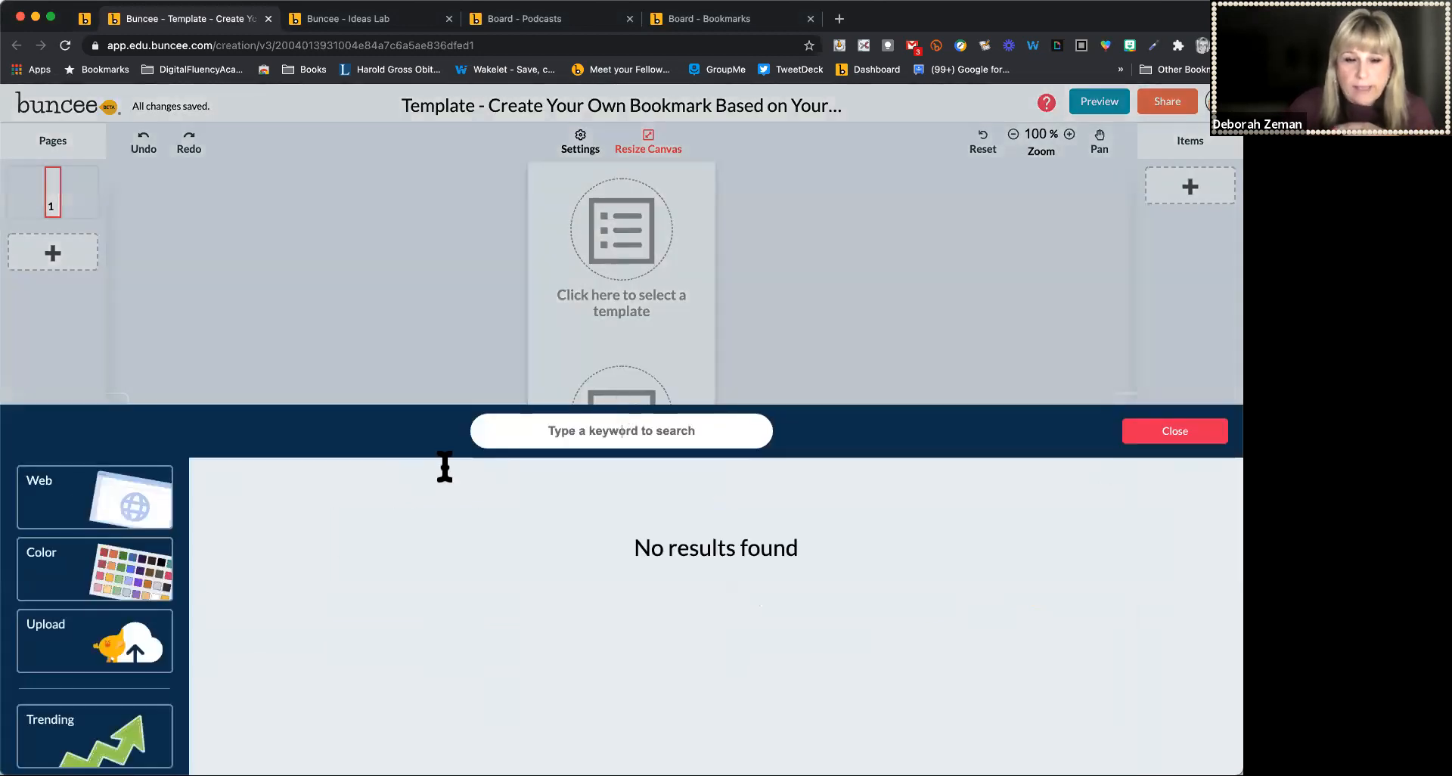
scroll(65, 681, down, 3)
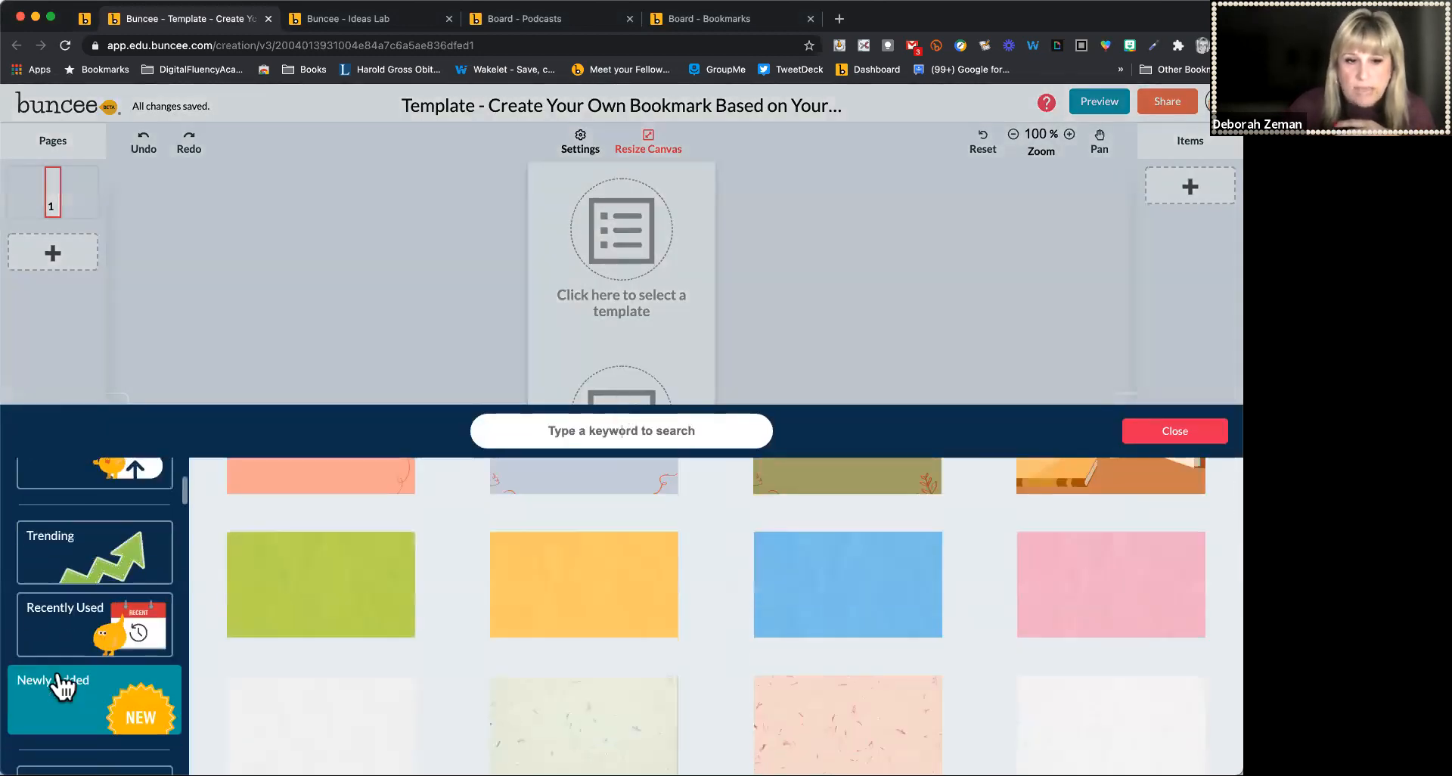
click(118, 576)
scroll(117, 576, down, 2)
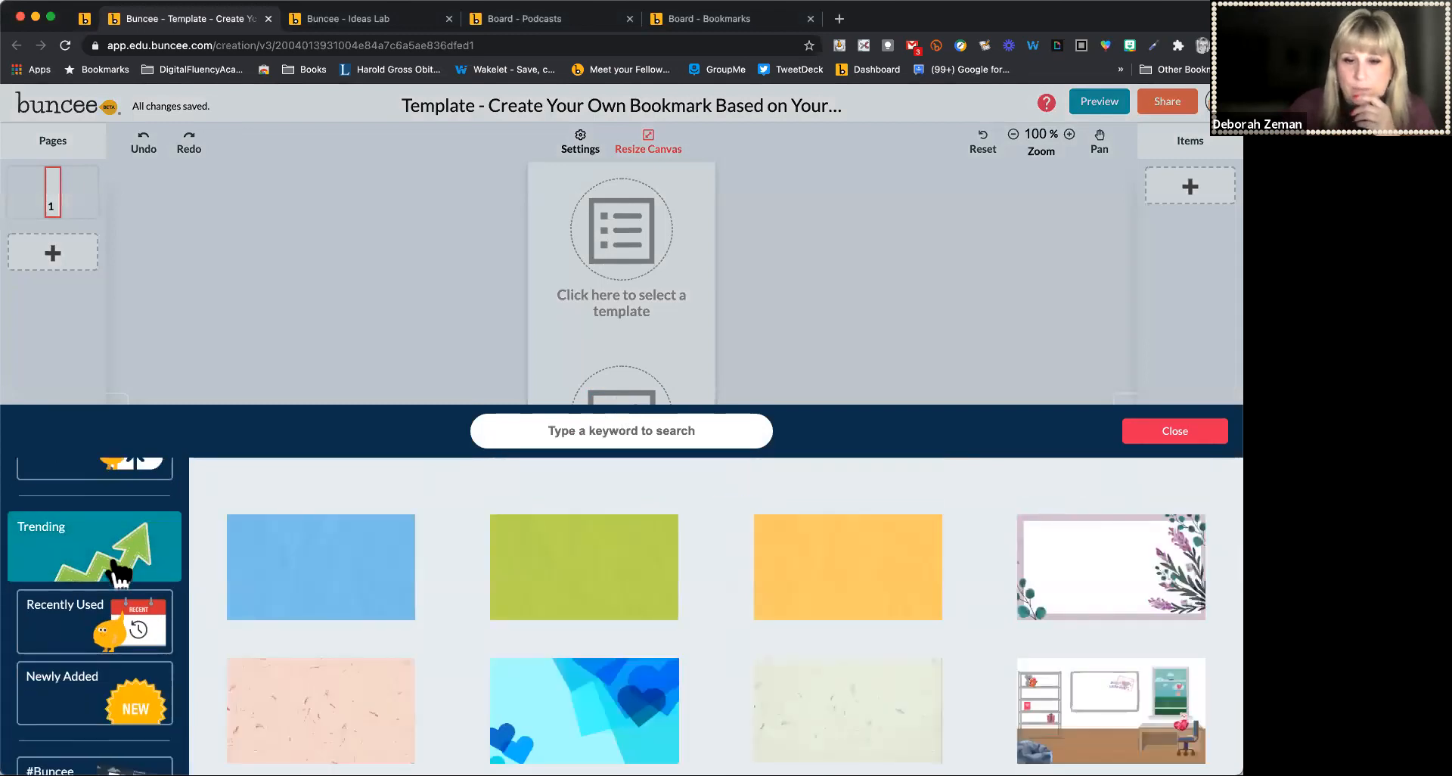
scroll(95, 605, up, 3)
Search backgrounds for purple and apply the starry night sky background to this page
click(603, 417)
text(purple)
key(Return)
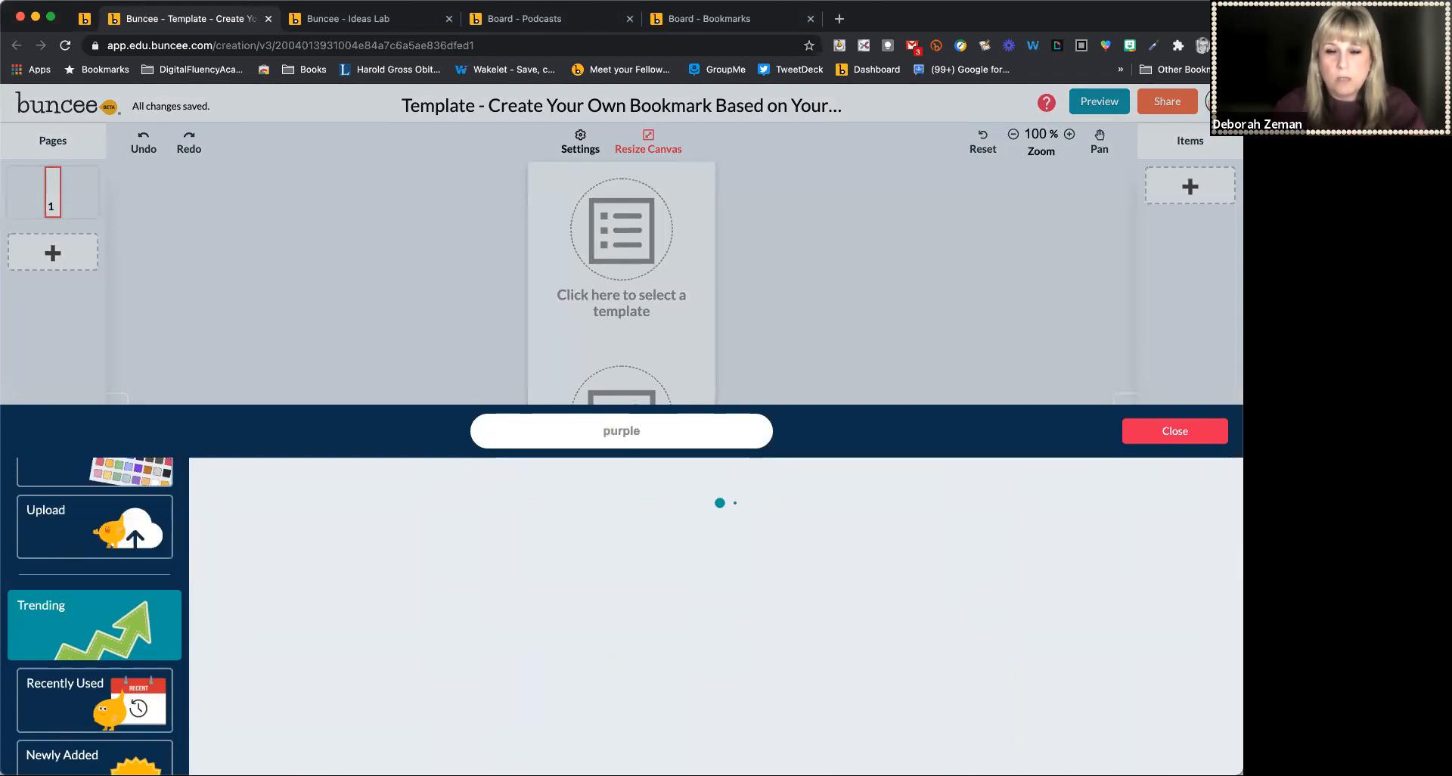
scroll(748, 639, down, 5)
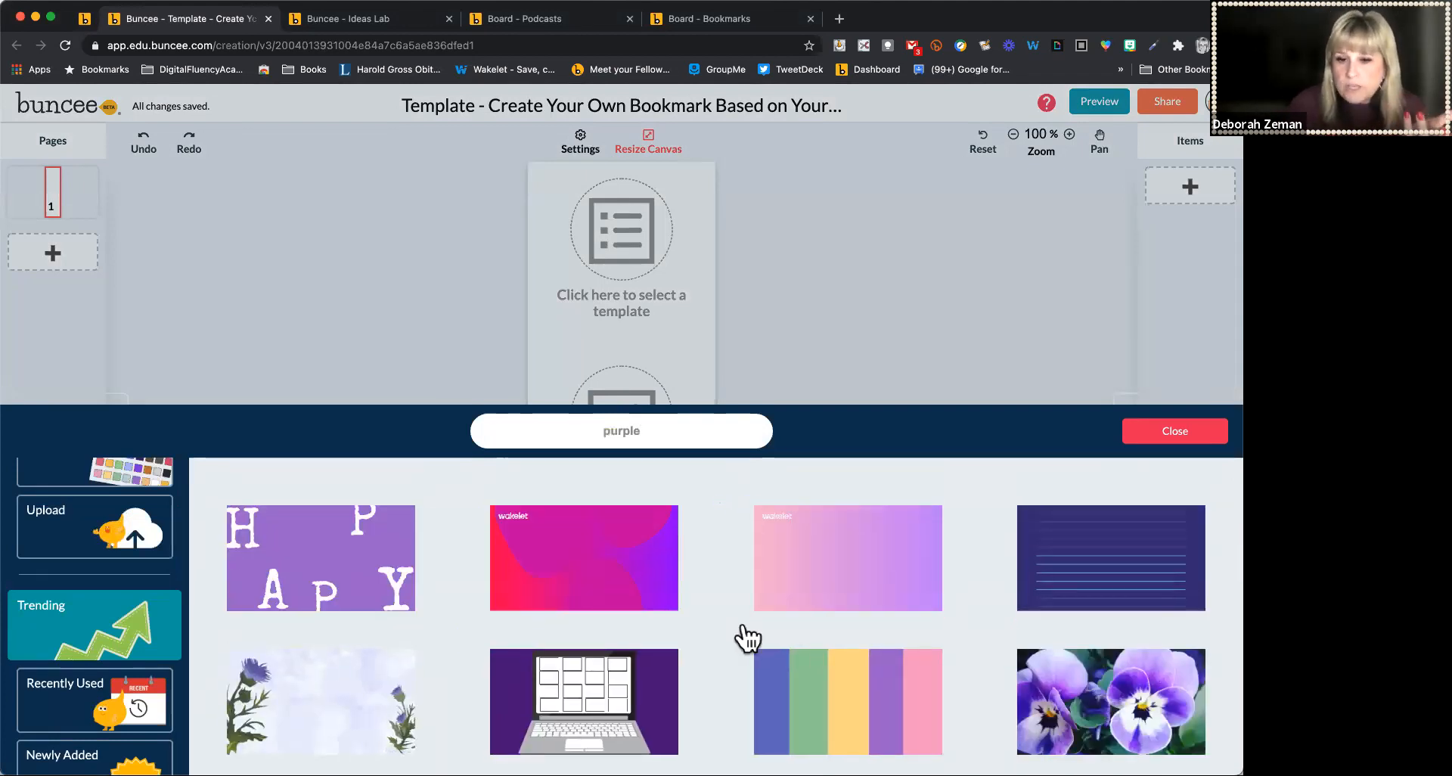
scroll(749, 639, down, 5)
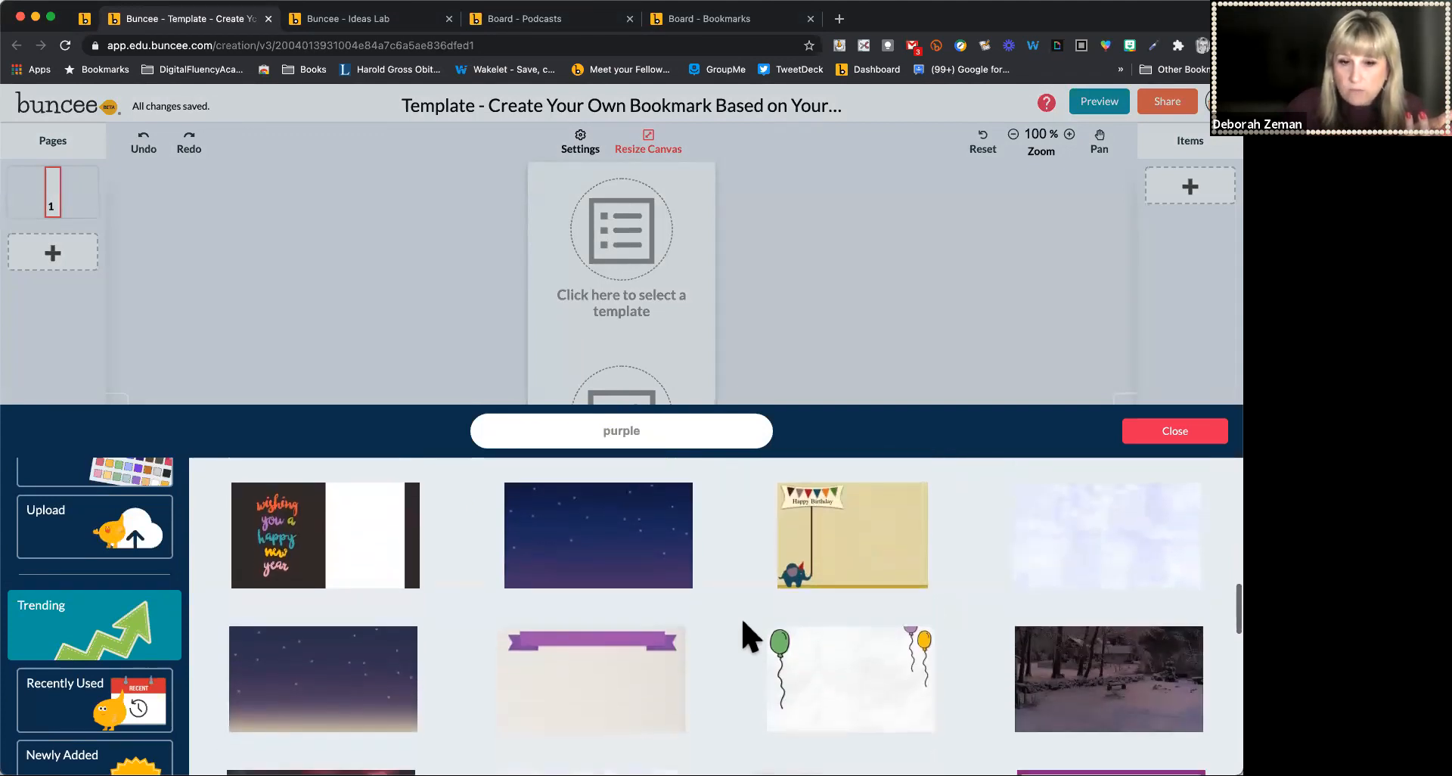
click(592, 556)
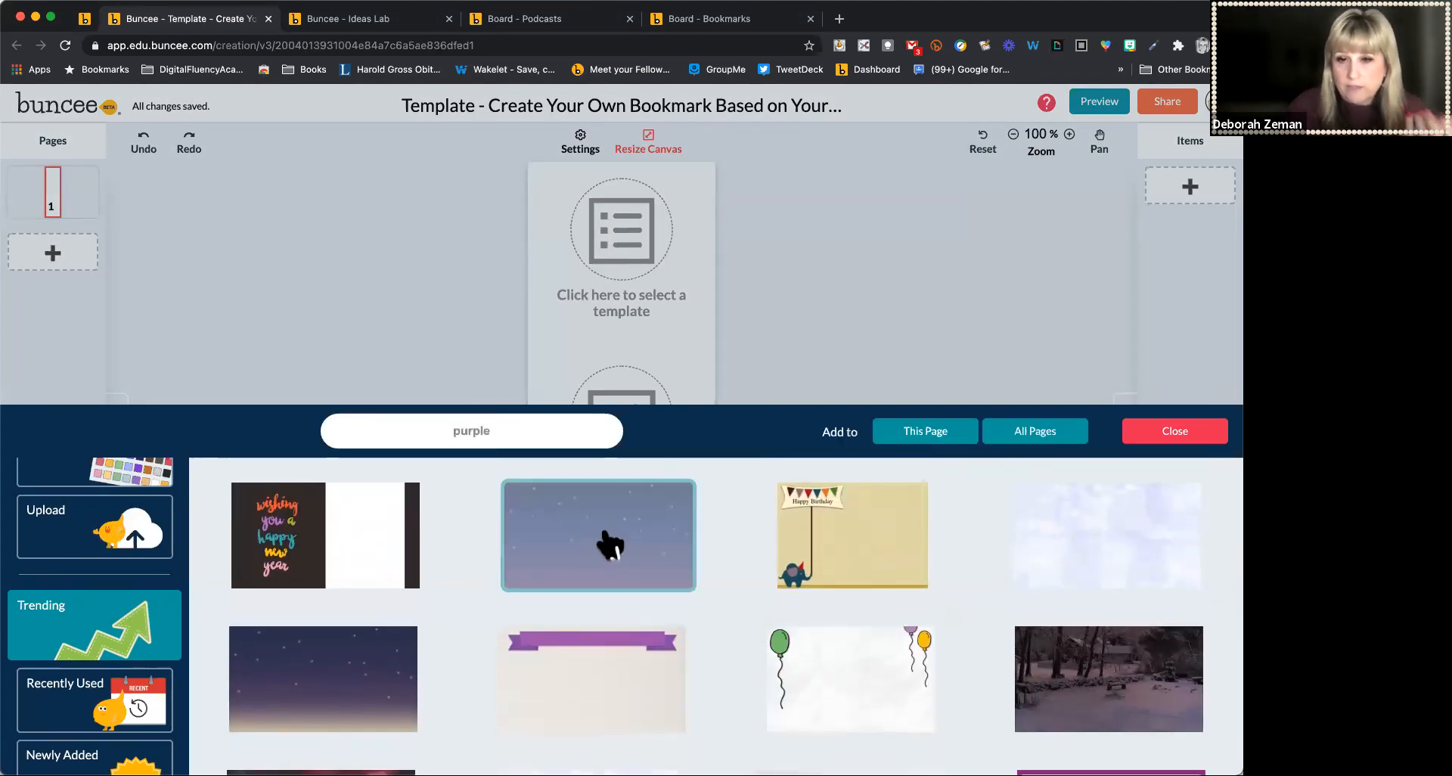
click(954, 432)
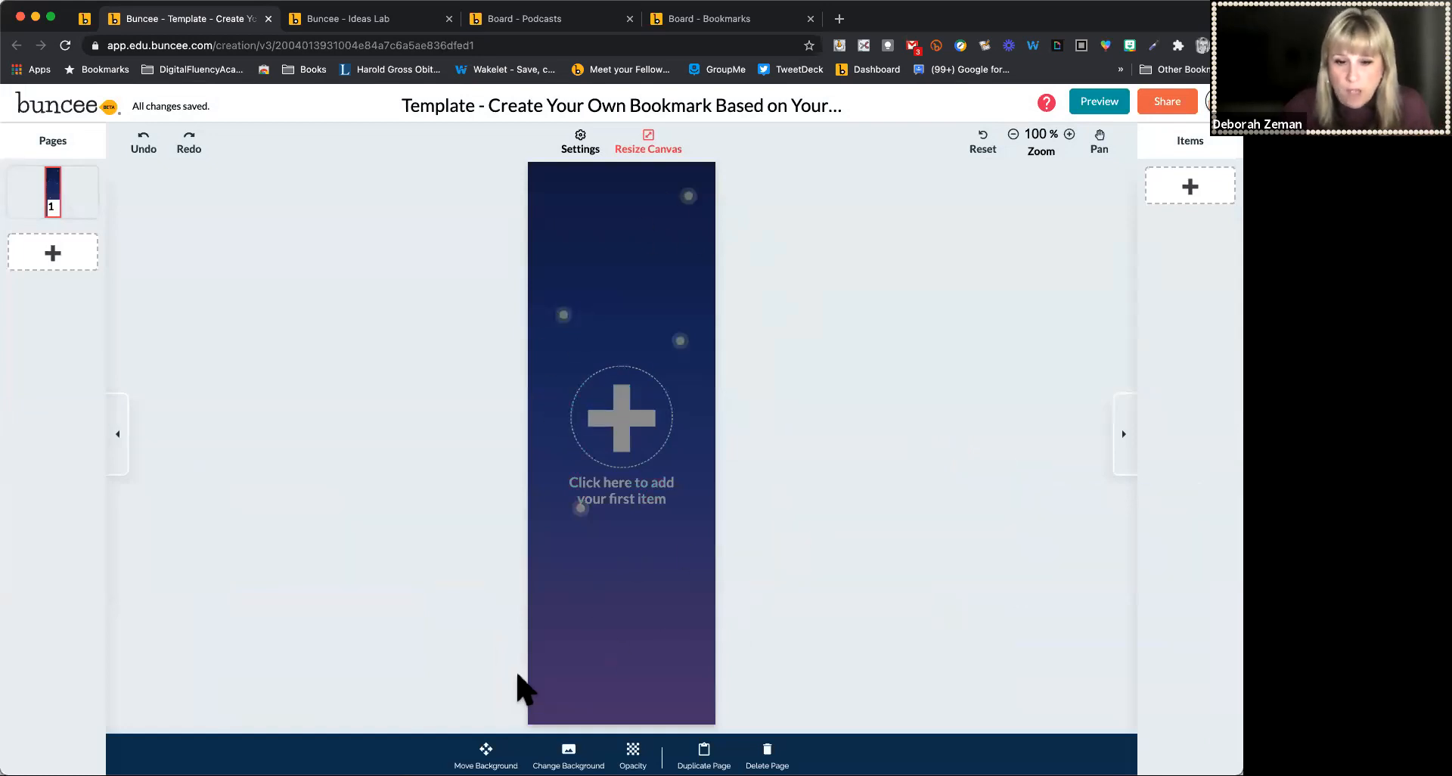
Reposition the starry background within the bookmark page
click(485, 754)
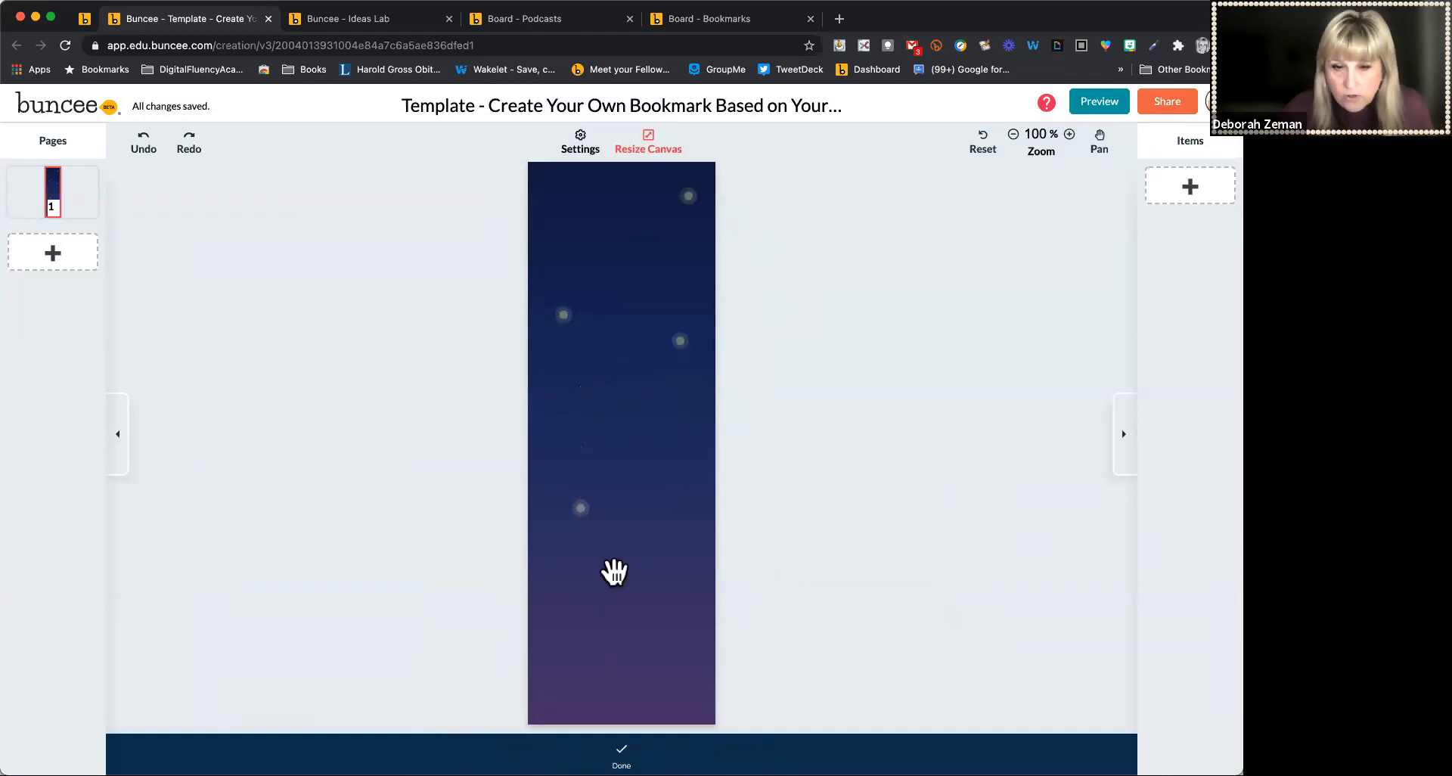
drag(671, 522, 555, 519)
drag(639, 484, 604, 446)
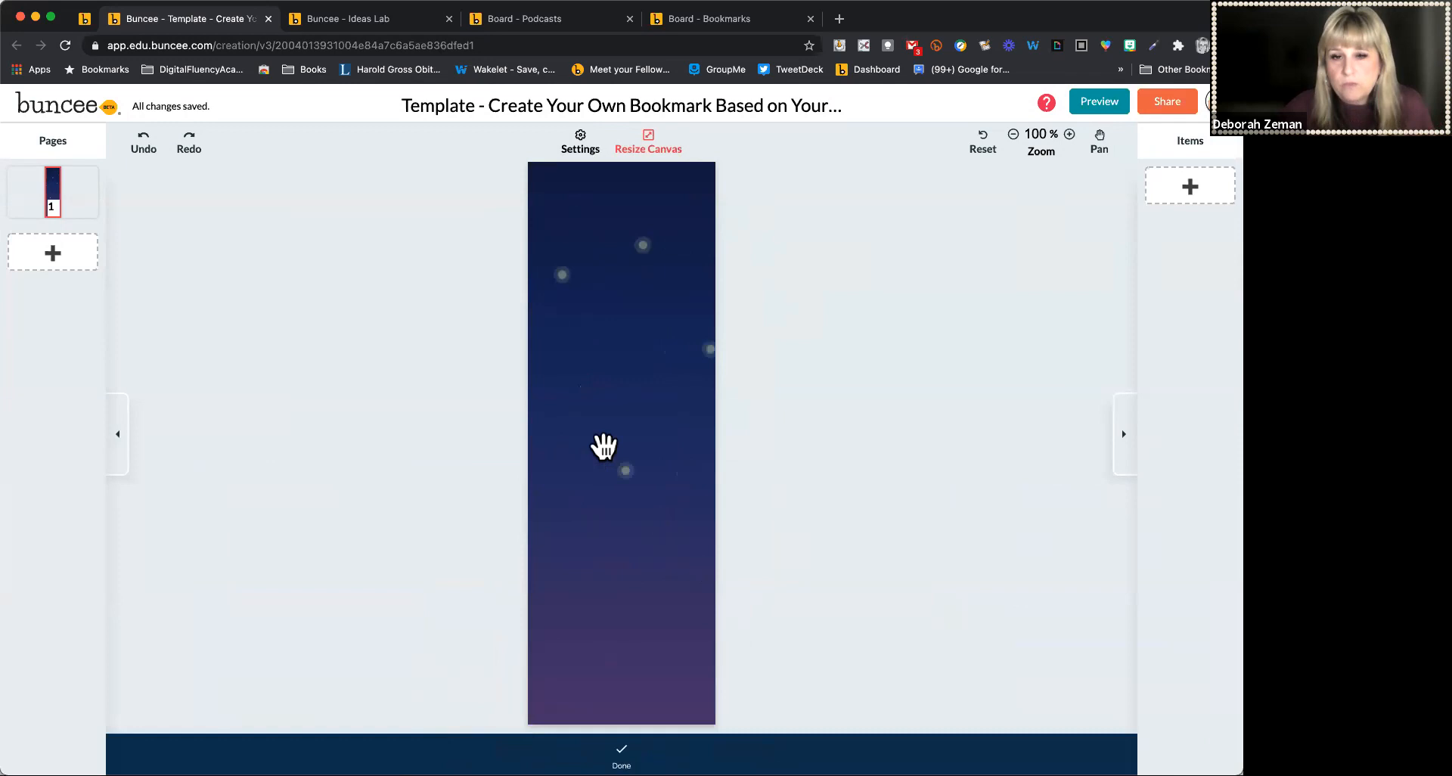
click(621, 753)
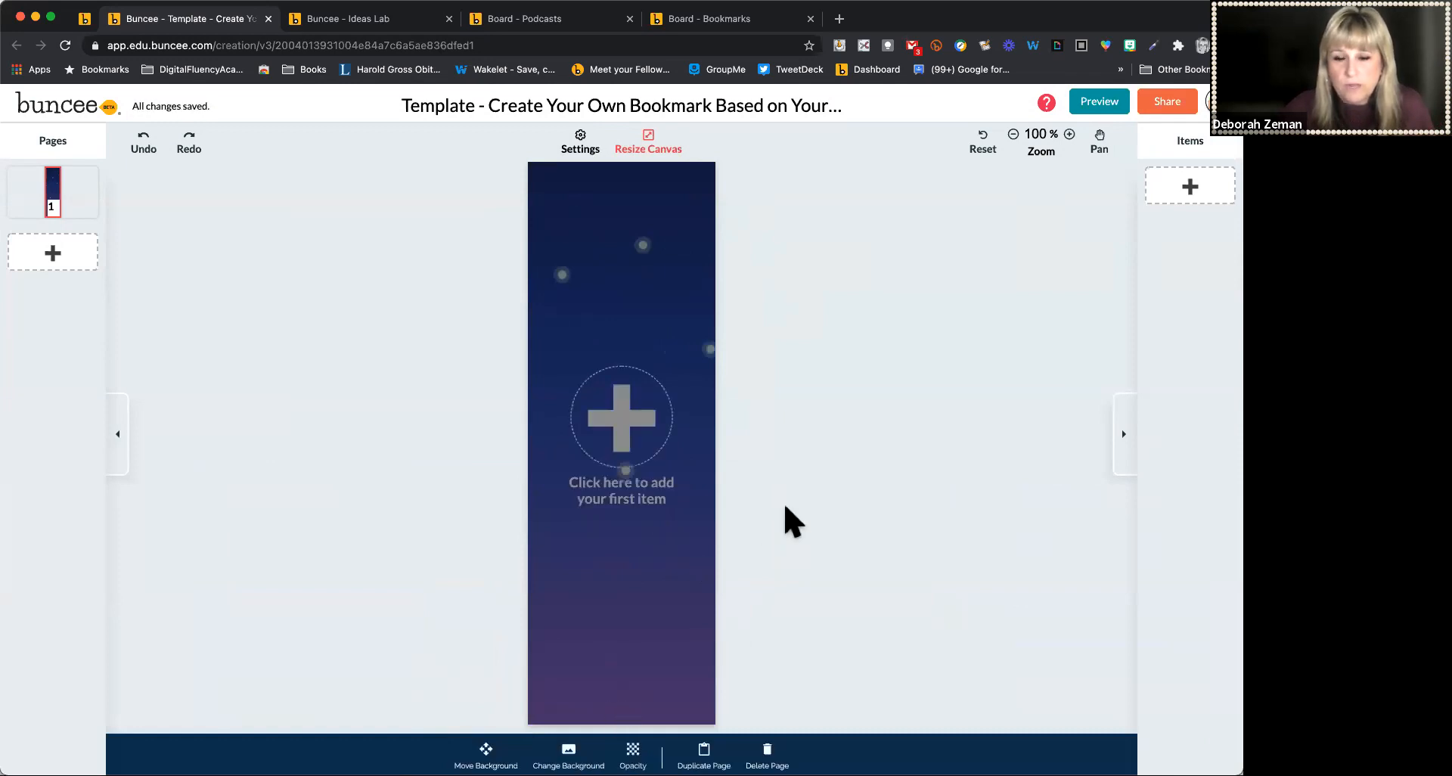
Add a text item reading "The Ravens" and move it near the top of the bookmark
click(616, 417)
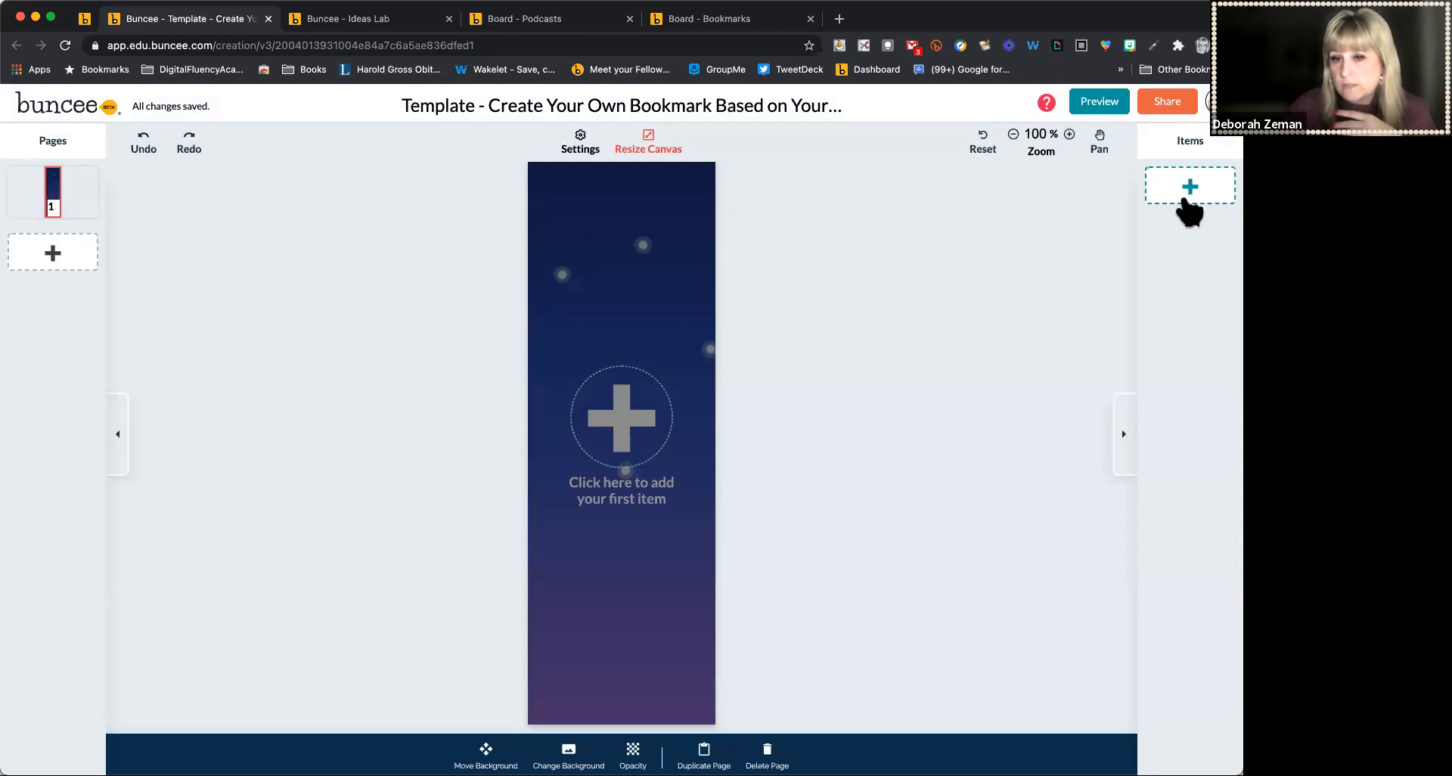
click(652, 412)
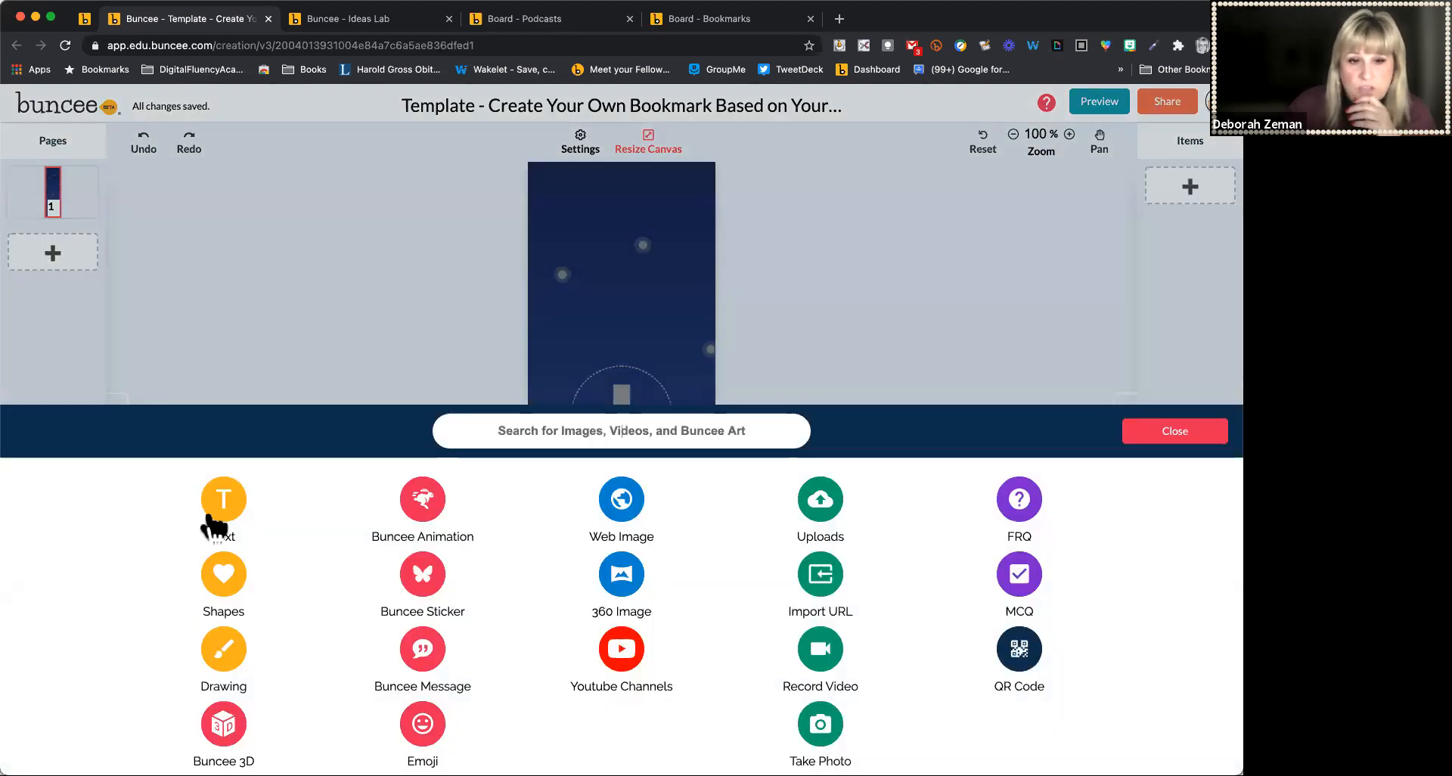
click(217, 505)
drag(632, 570, 618, 311)
double_click(618, 311)
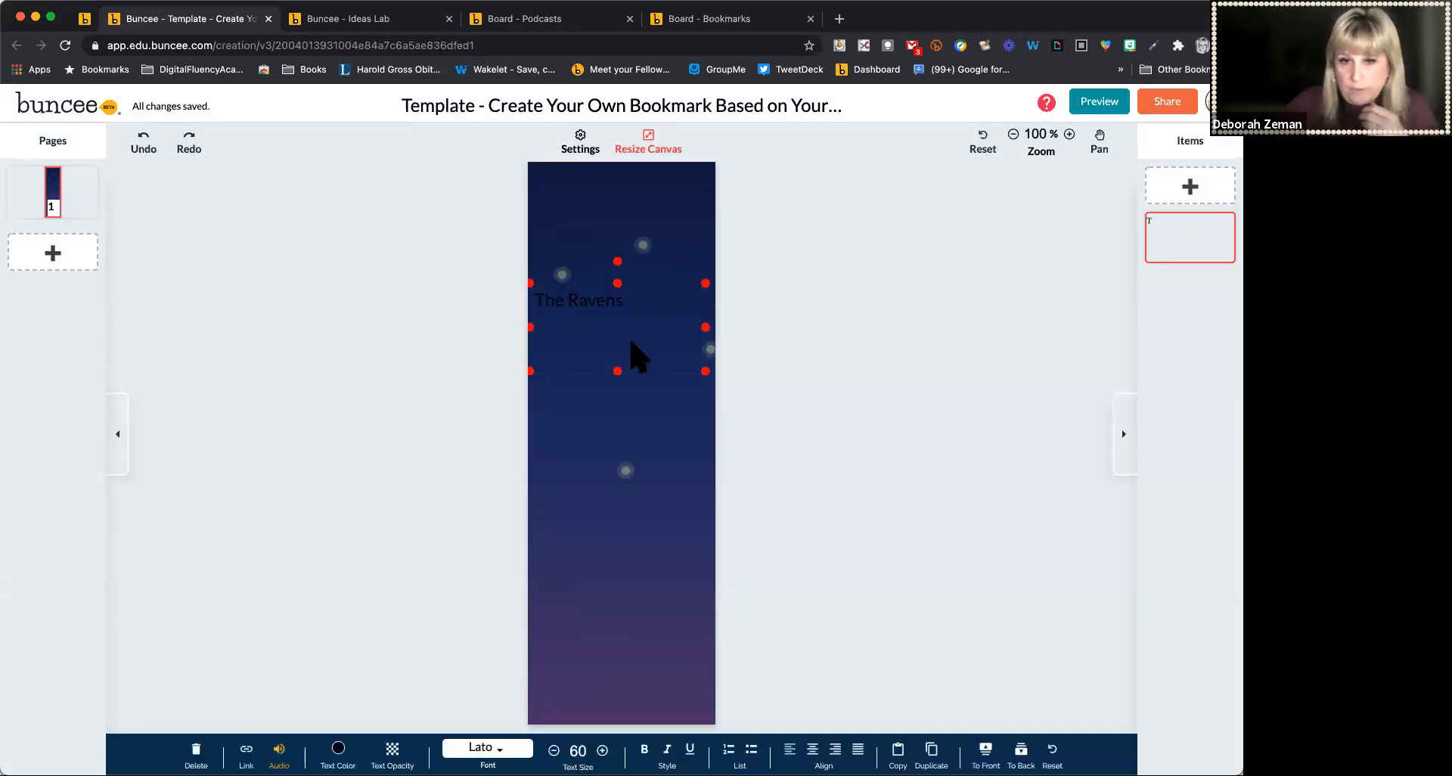
Change the title text's font to Carter One
double_click(606, 300)
triple_click(606, 300)
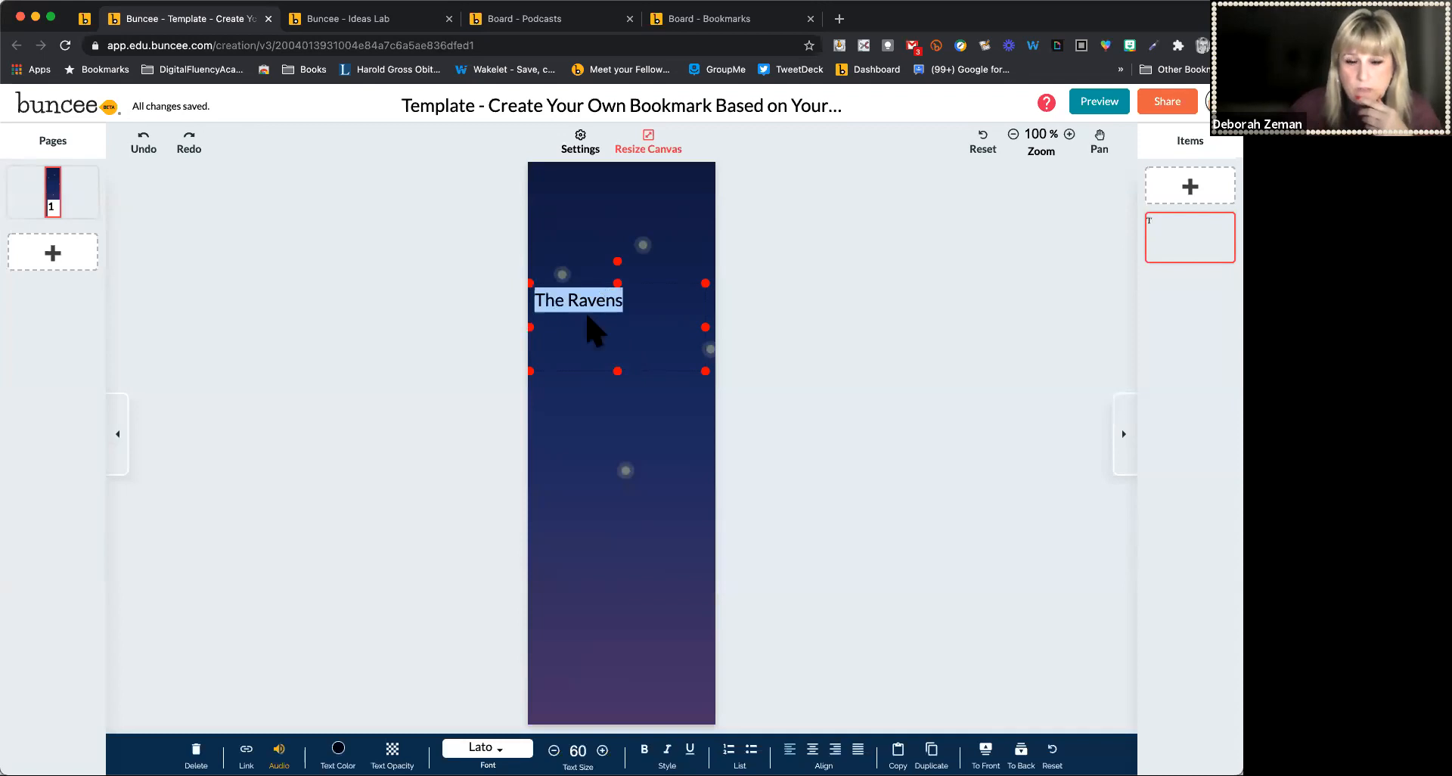
click(389, 575)
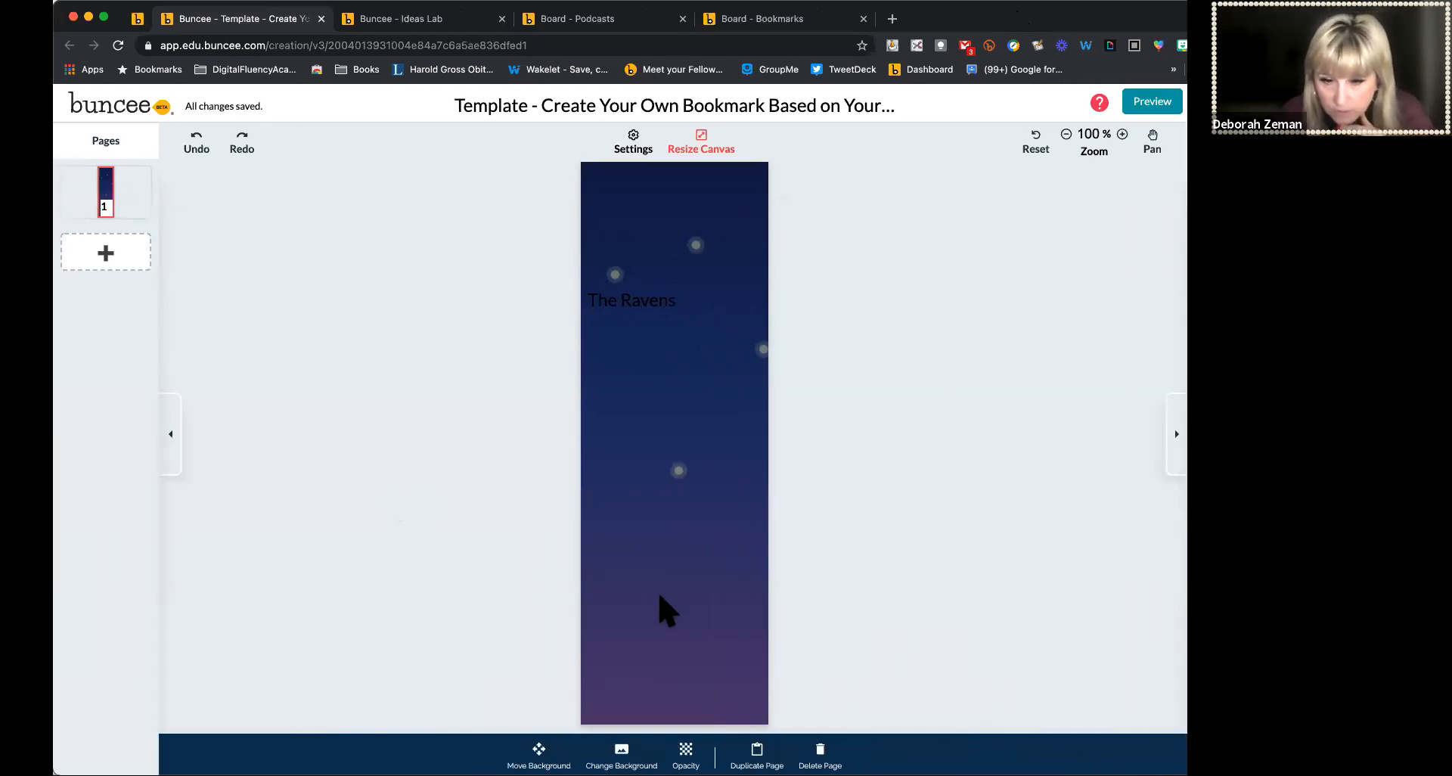
double_click(645, 300)
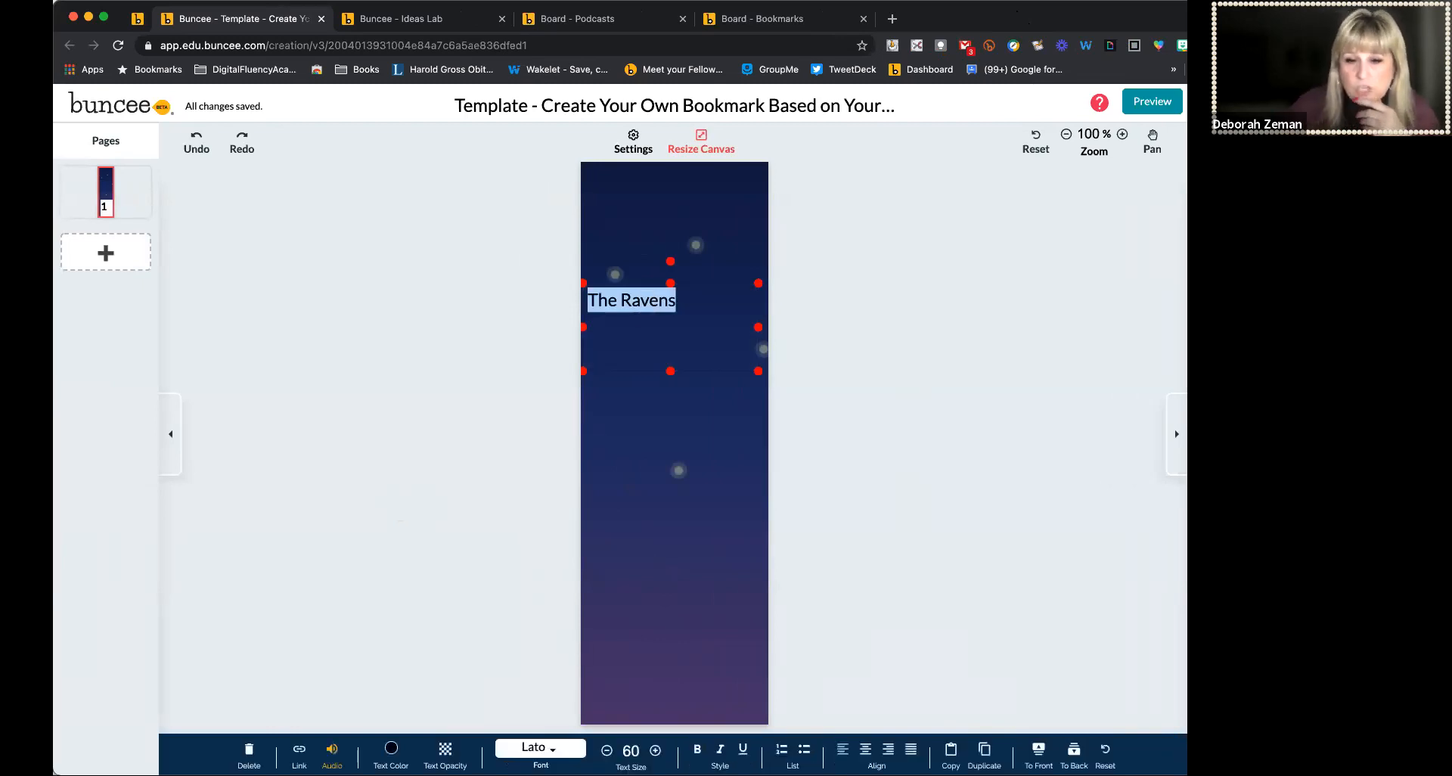
click(541, 747)
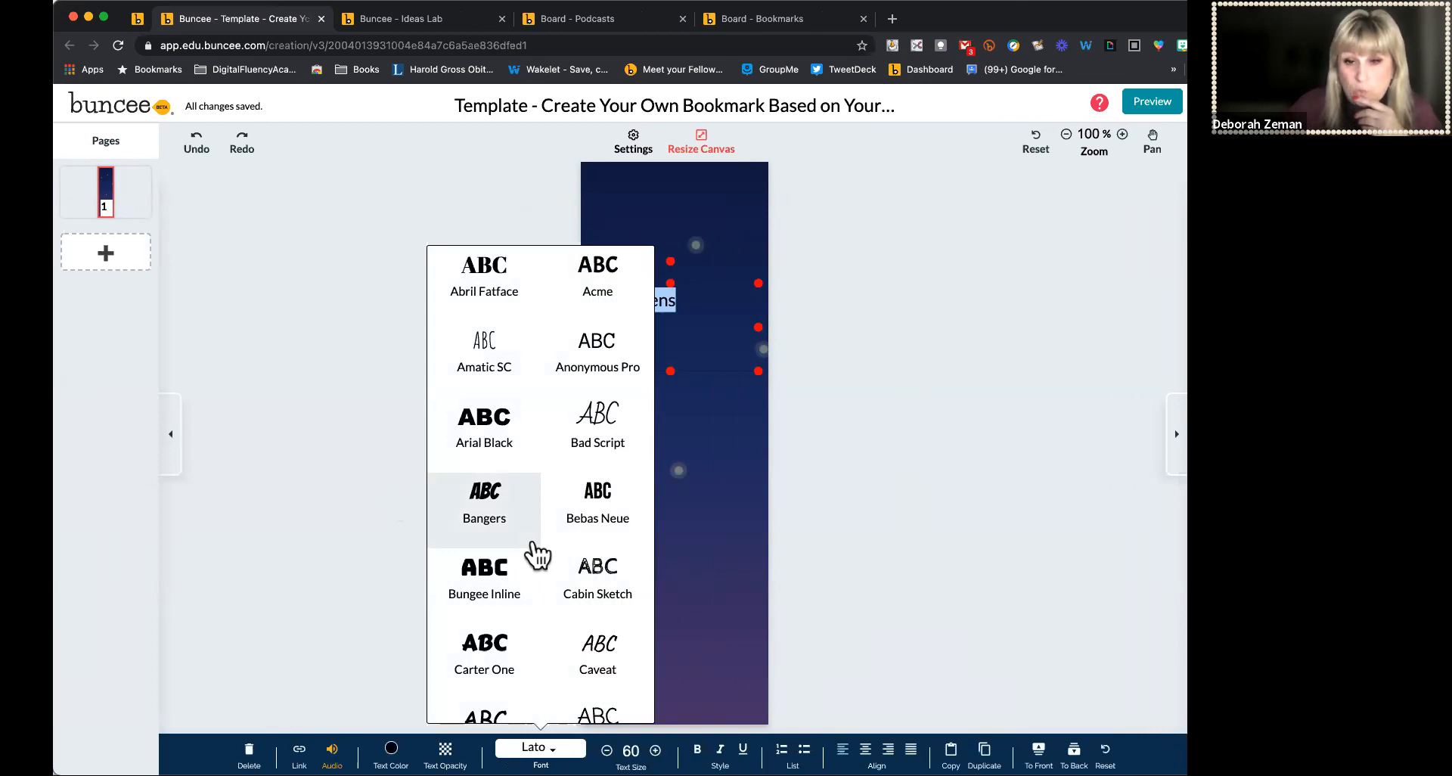
scroll(537, 556, down, 3)
scroll(538, 554, down, 1)
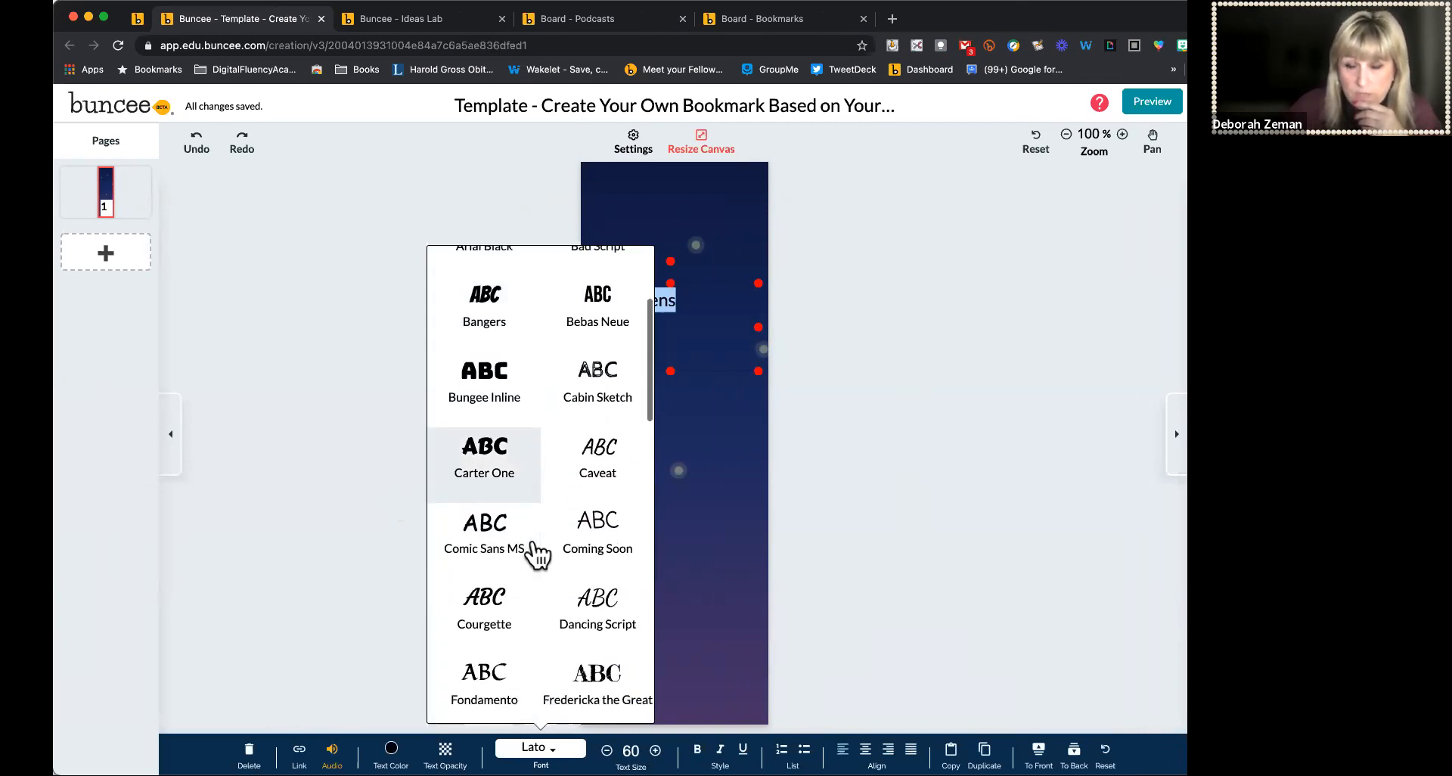
click(492, 447)
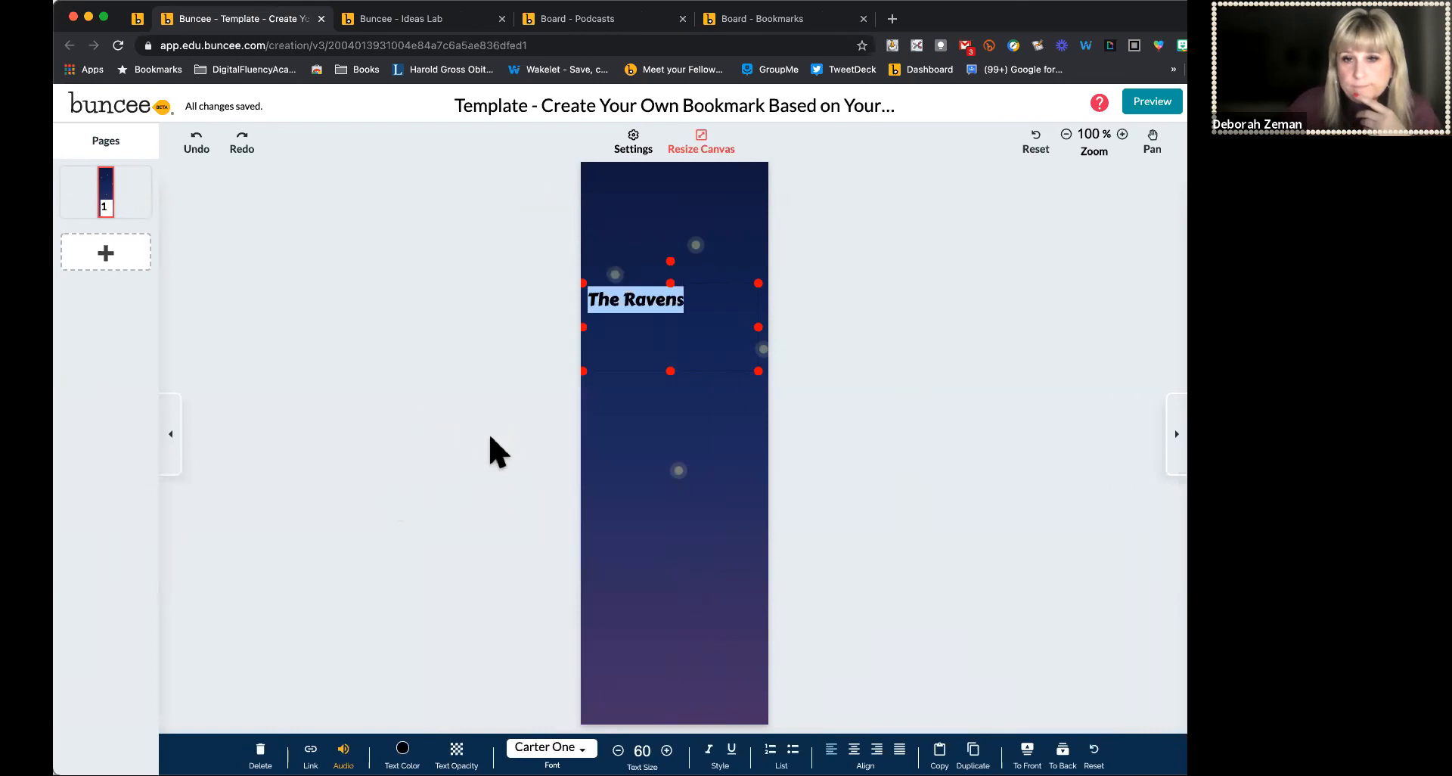
Increase the title's text size to 84, center-align it, and shorten its text box
click(667, 750)
click(666, 750)
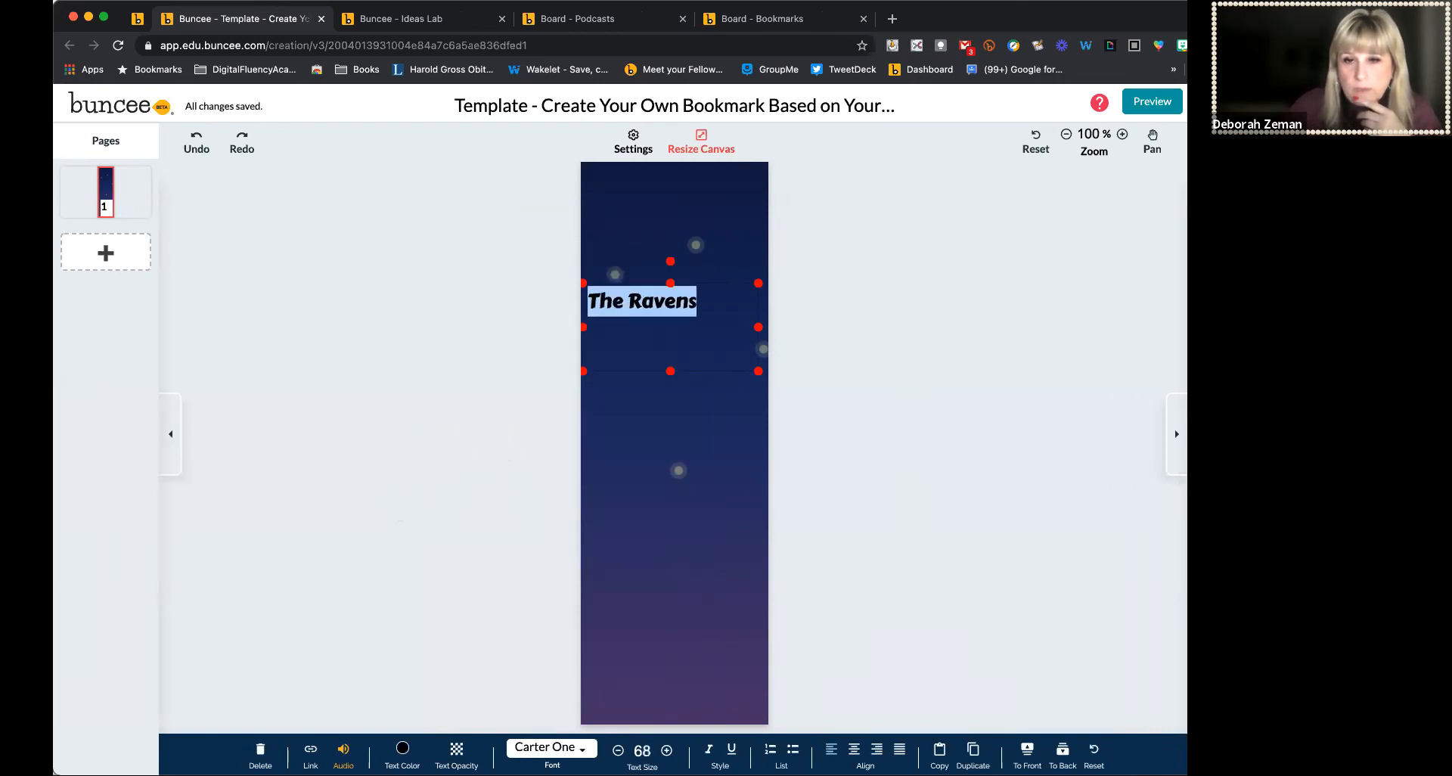
click(666, 750)
click(666, 751)
click(667, 750)
click(667, 750)
click(854, 750)
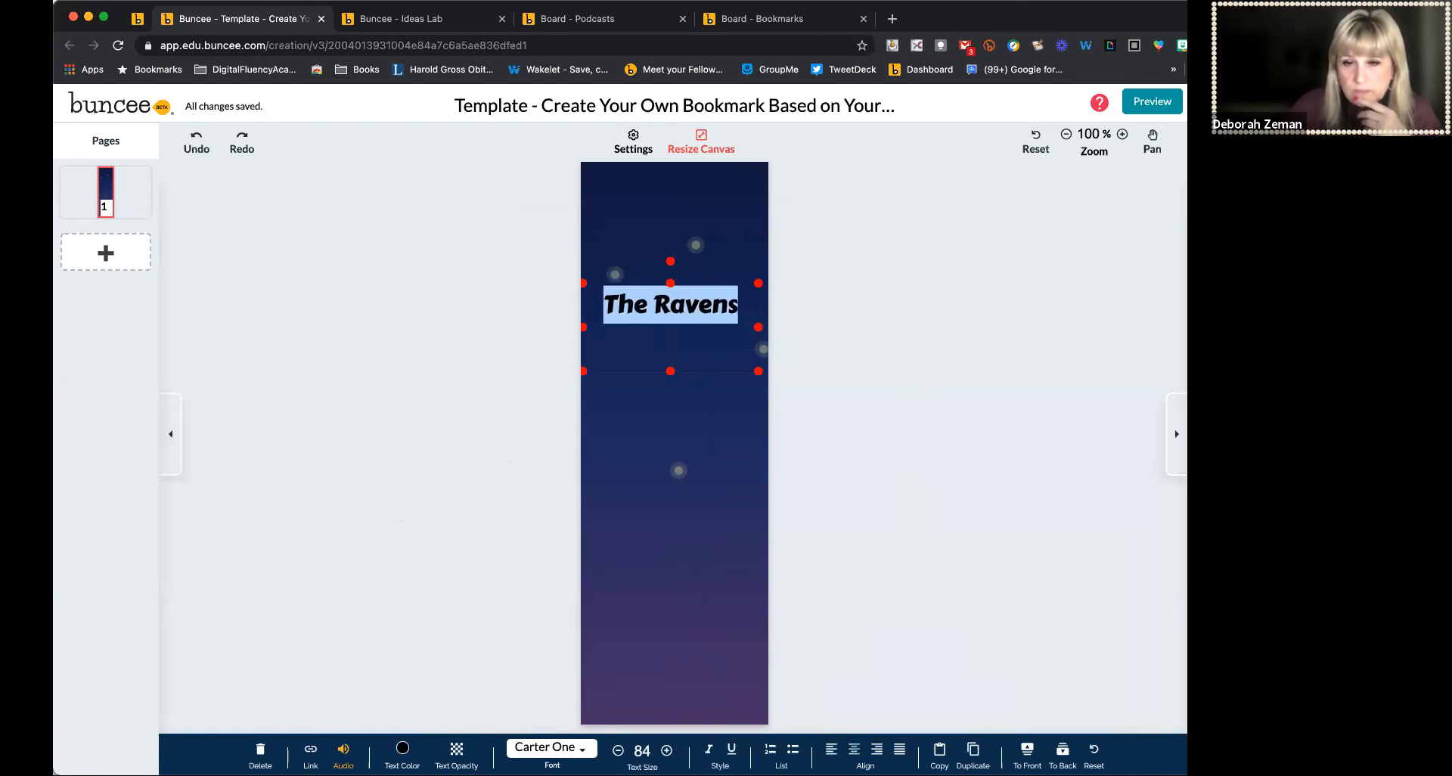
drag(671, 370, 671, 333)
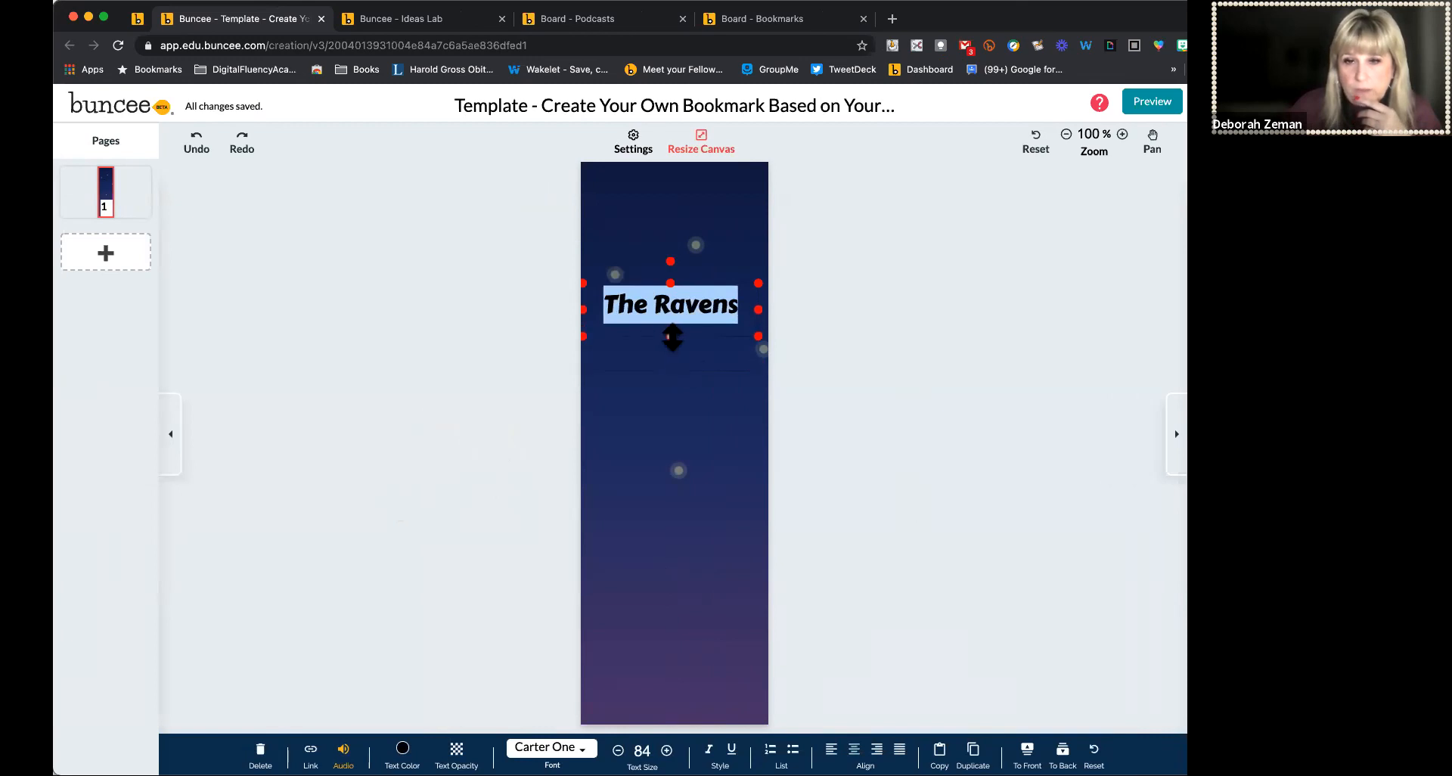
Italicize the title text, leaving its opacity at 100%
click(708, 749)
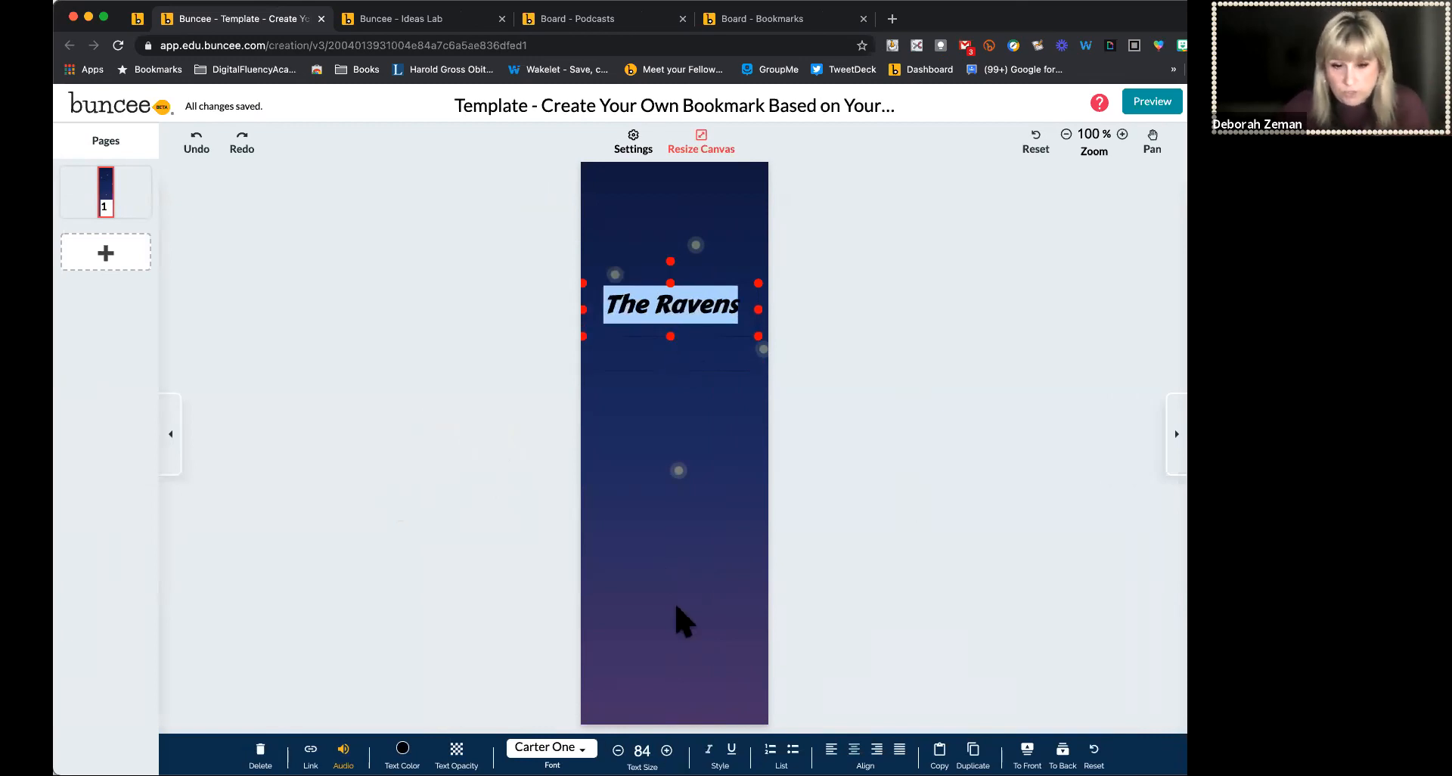
click(456, 750)
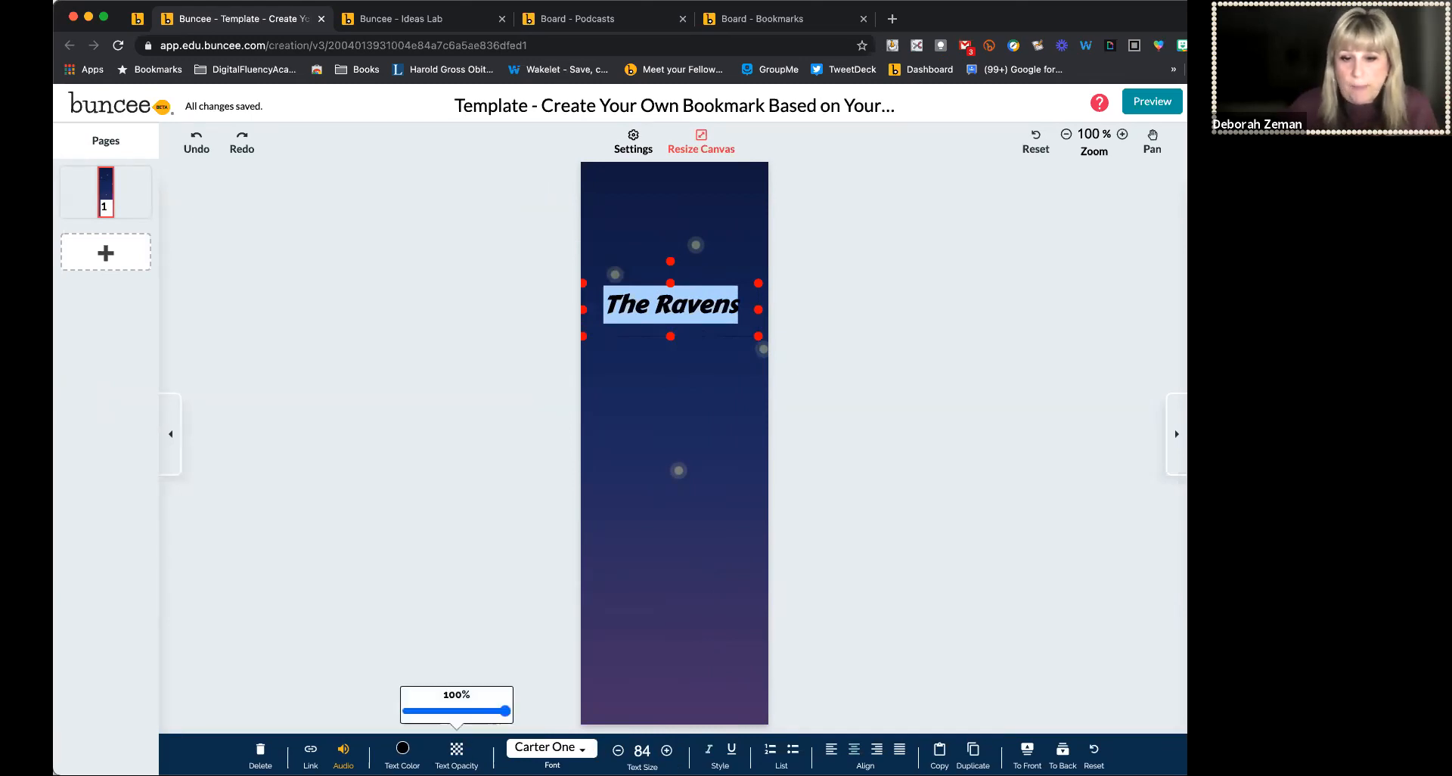
mouse_move(500, 711)
mouse_down()
mouse_move(442, 709)
mouse_move(519, 708)
mouse_up()
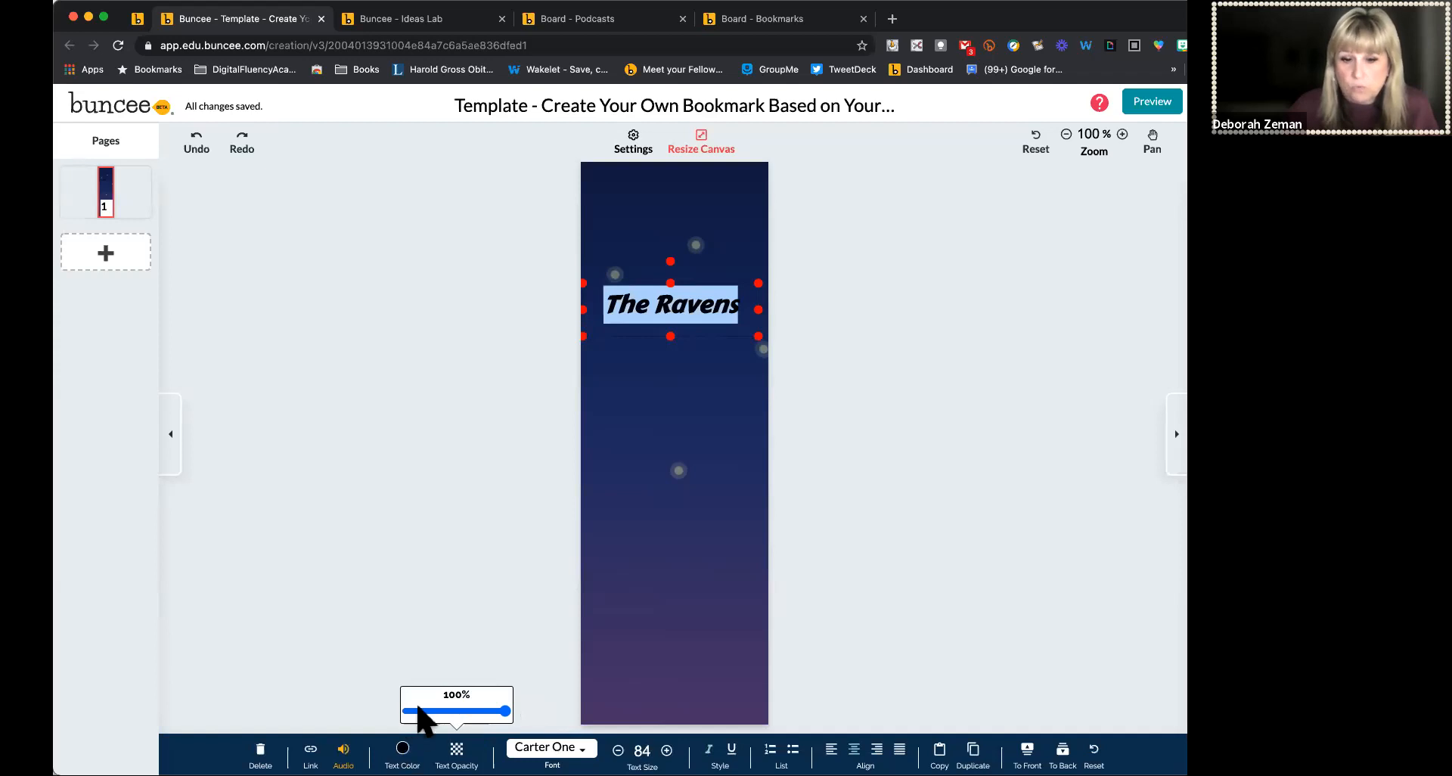
Set the title's text color to white #FFFFFF
click(403, 749)
click(274, 311)
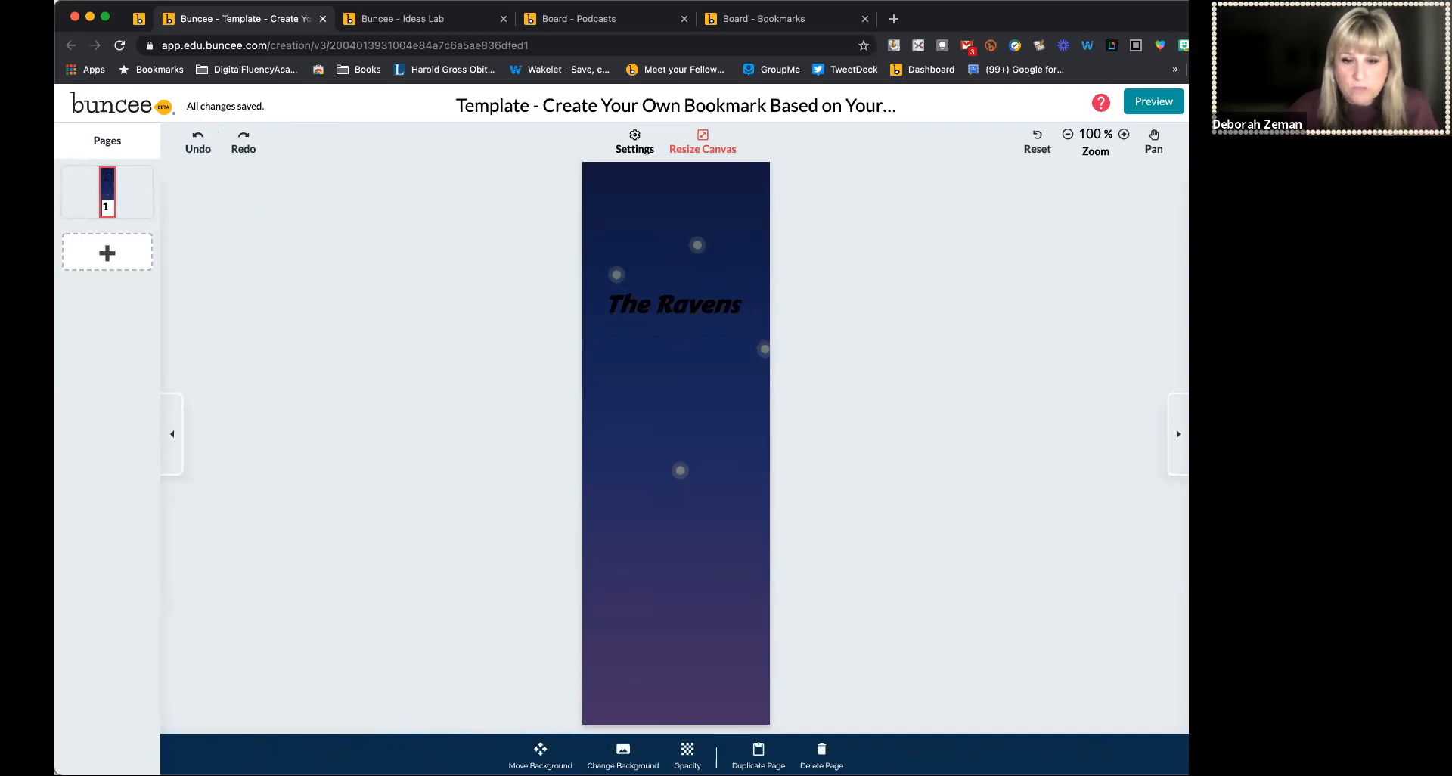
click(700, 305)
double_click(700, 304)
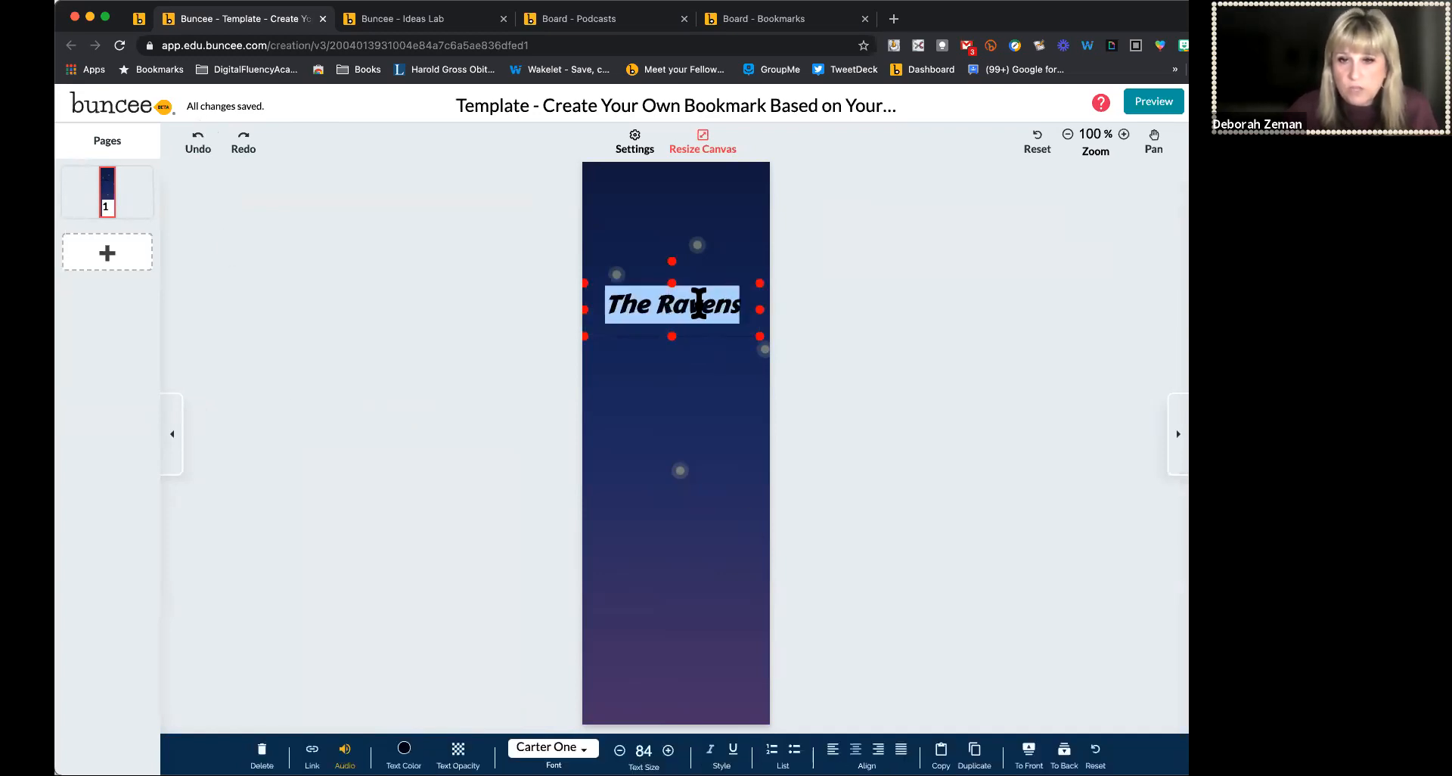
click(404, 749)
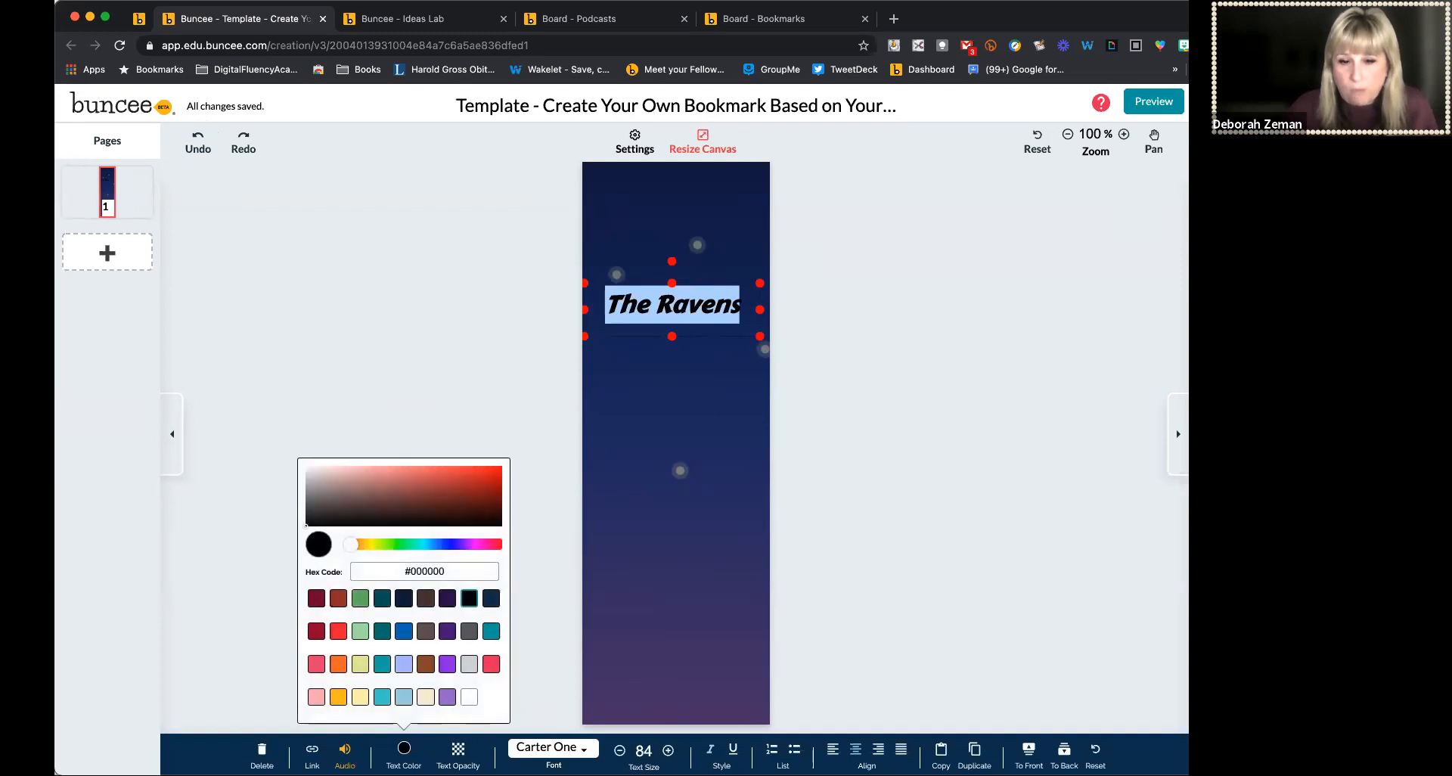
click(470, 667)
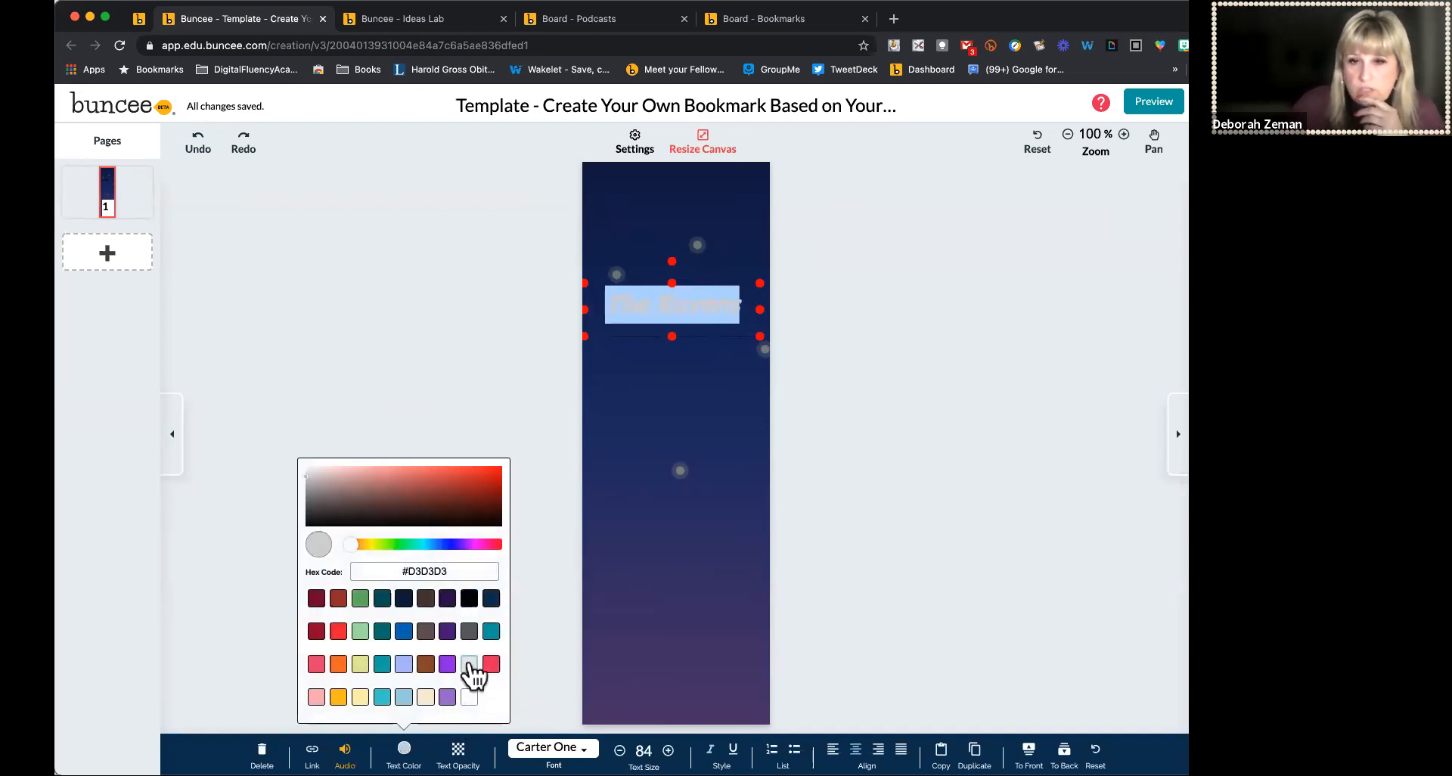
click(469, 699)
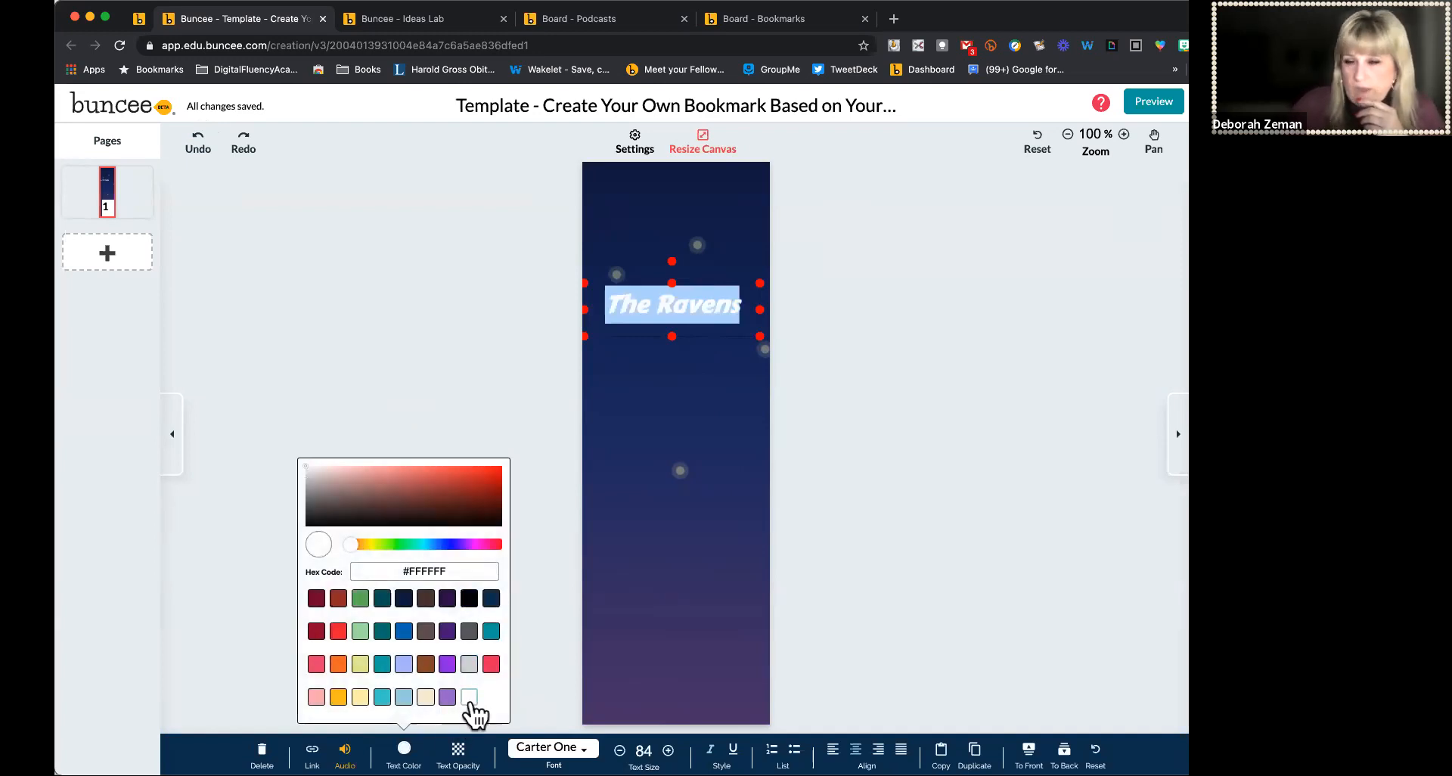
click(855, 445)
Move the title near the bookmark's top and place a duplicate of it just below
drag(677, 301, 677, 217)
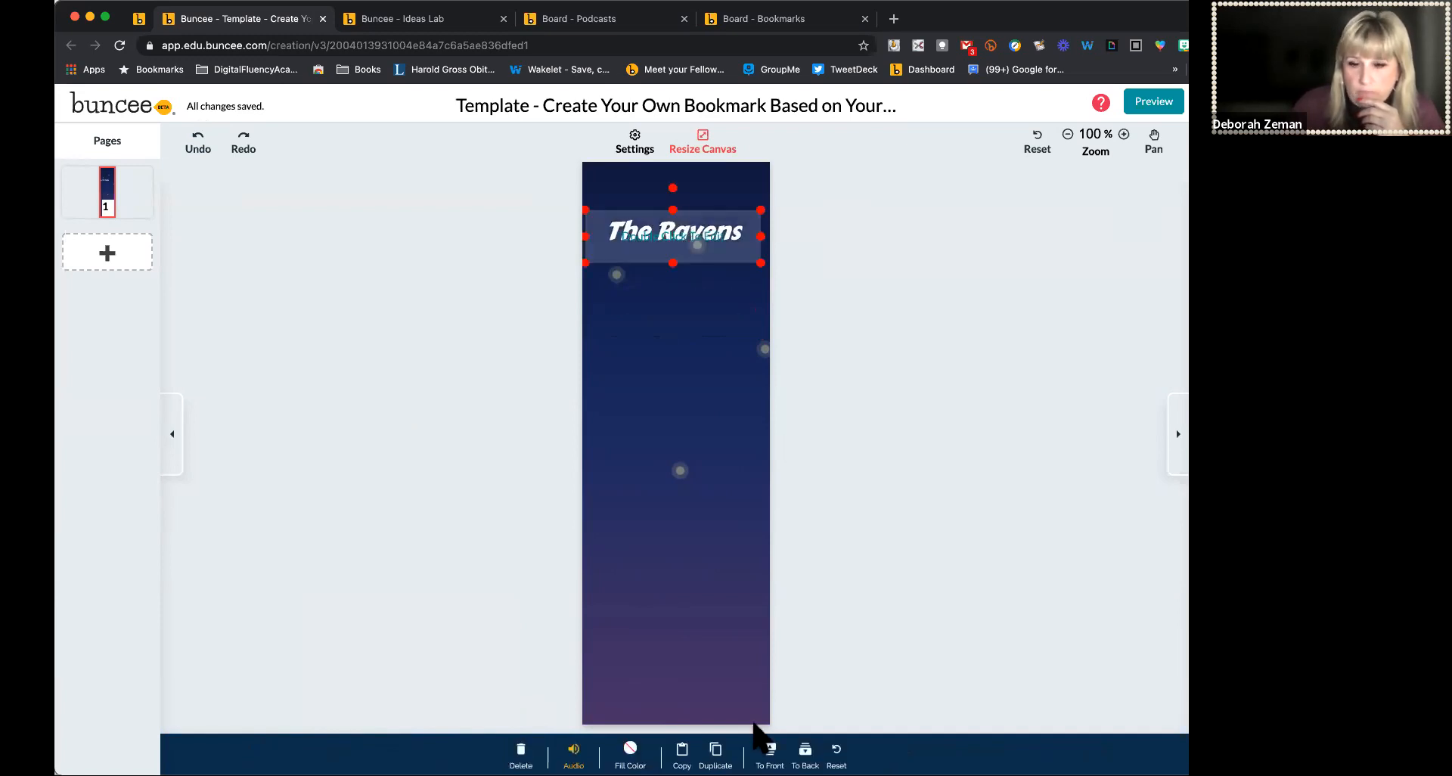
click(716, 754)
drag(721, 518, 653, 311)
Replace the duplicate's text with the author names Kass Morgan & Danielle Paige
double_click(653, 311)
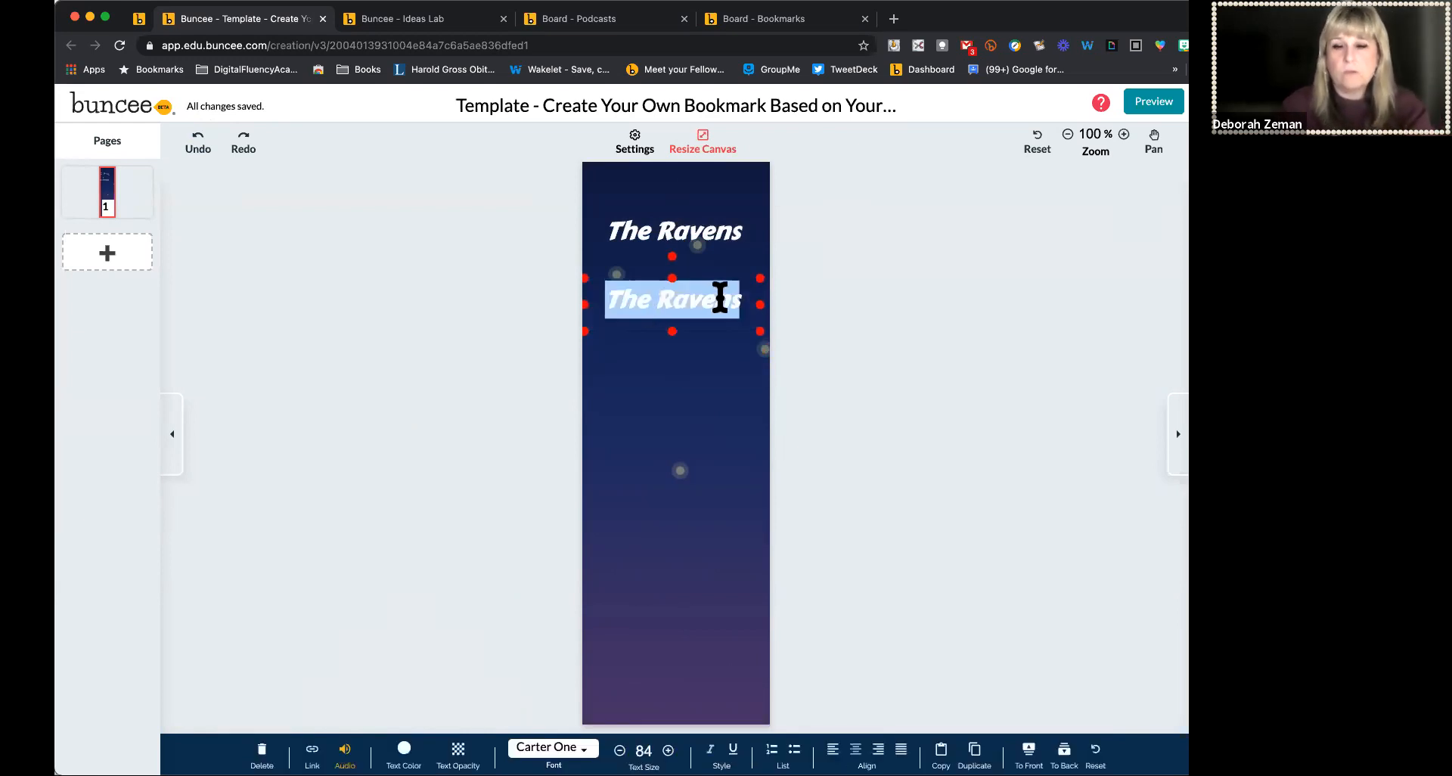
text(Kass Morgan)
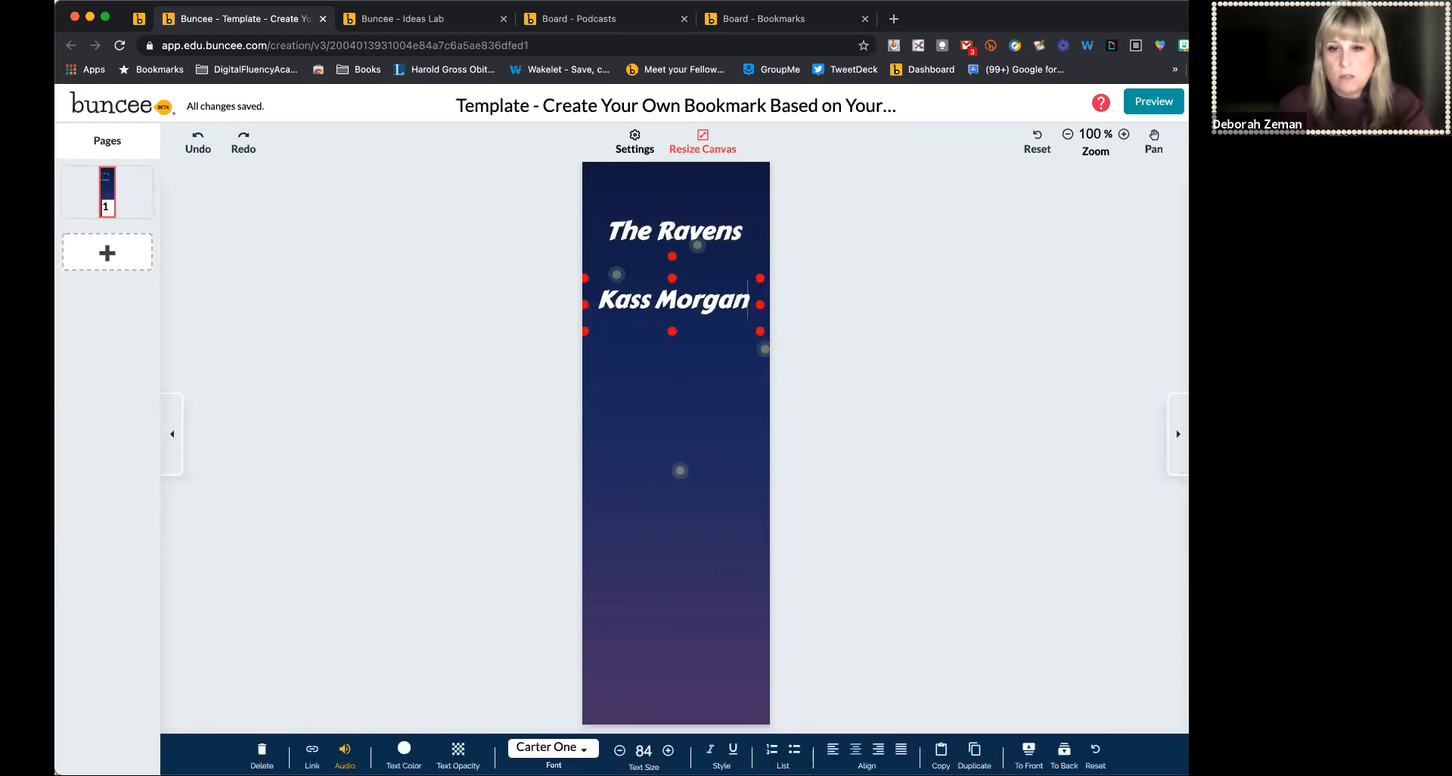
key(Return)
text(Ta)
key(BackSpace)
key(BackSpace)
key(BackSpace)
key(Return)
text(& Danie)
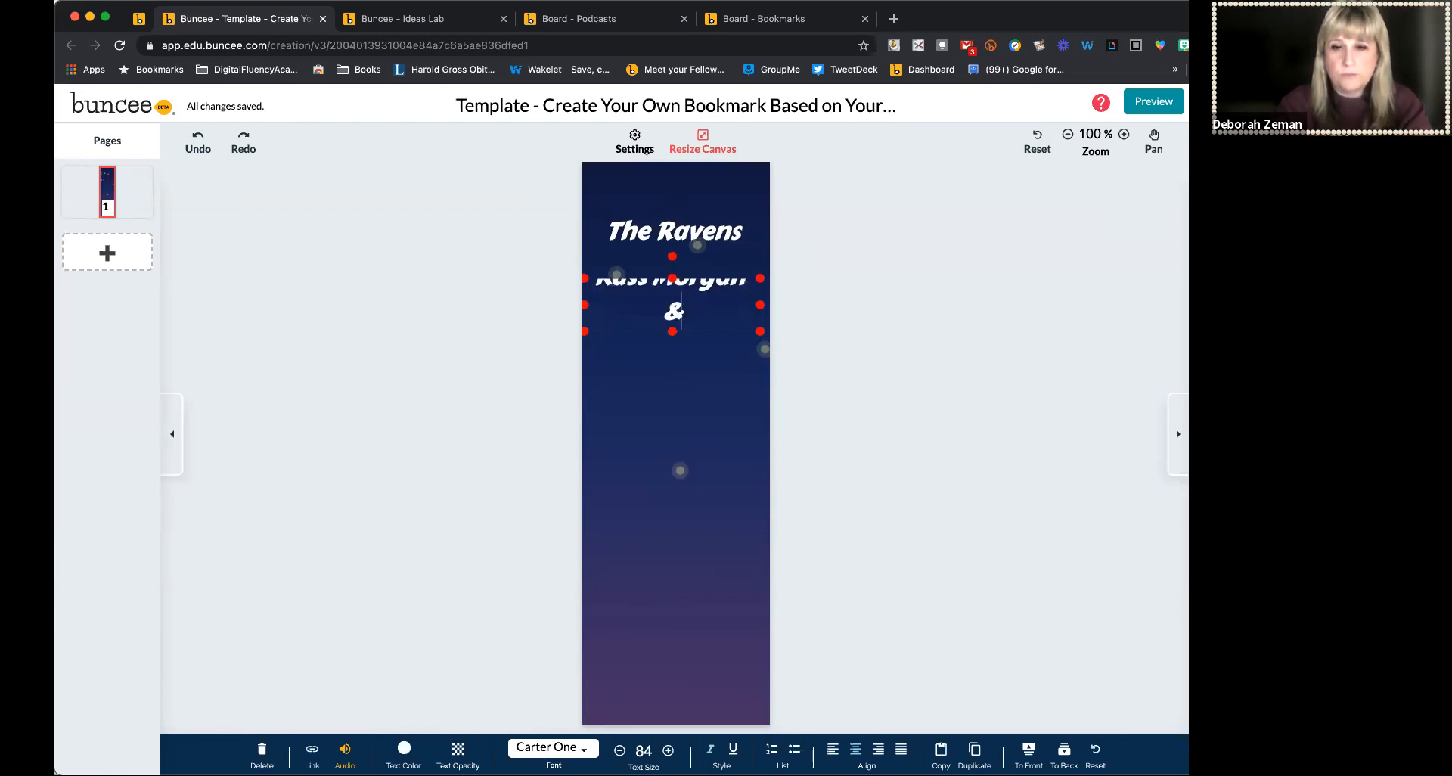
text(lle Paige)
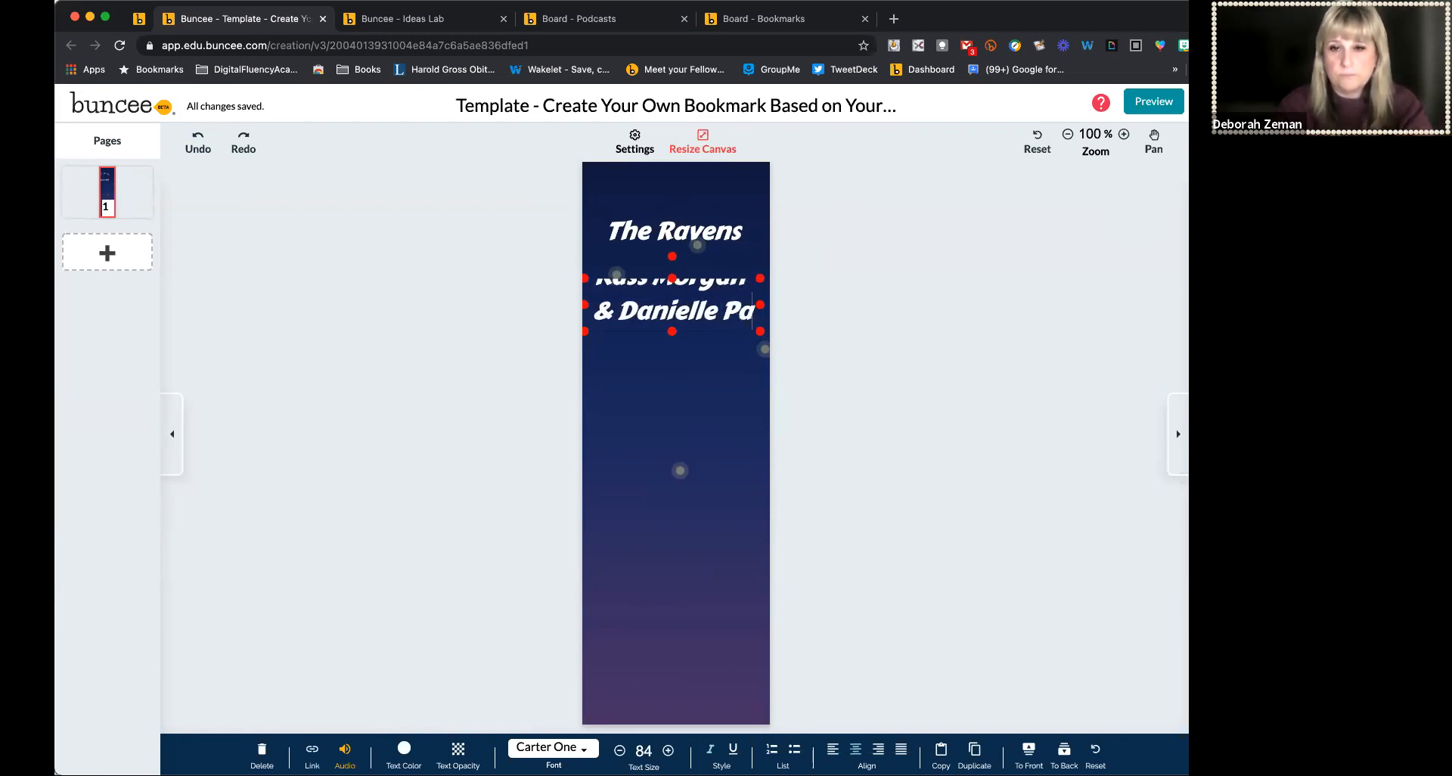
Reduce the author text to size 40, break the line after the ampersand, and reposition it below the title
triple_click(708, 310)
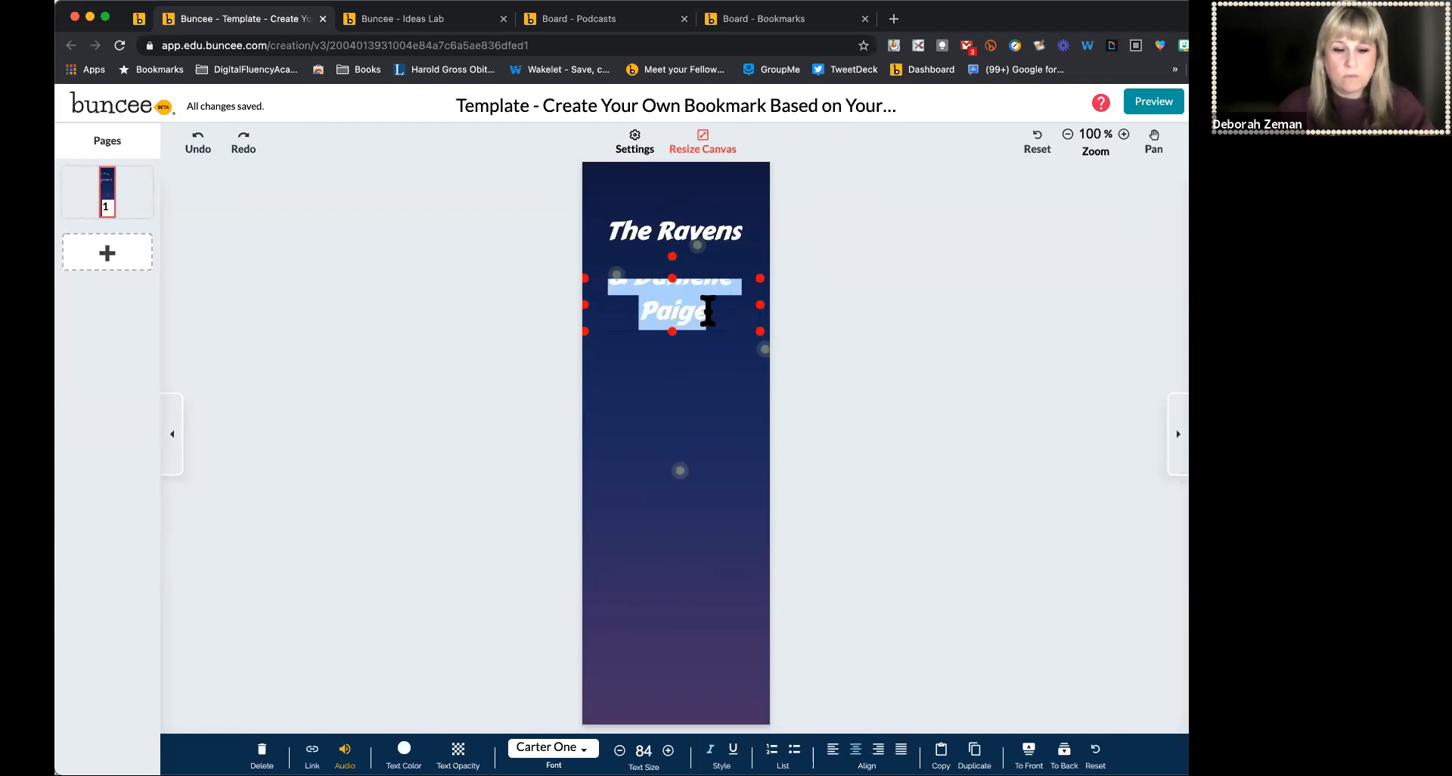
click(619, 750)
click(619, 751)
click(620, 750)
click(620, 750)
click(620, 750)
click(620, 750)
click(620, 750)
click(620, 750)
click(619, 750)
click(619, 750)
click(620, 751)
click(685, 297)
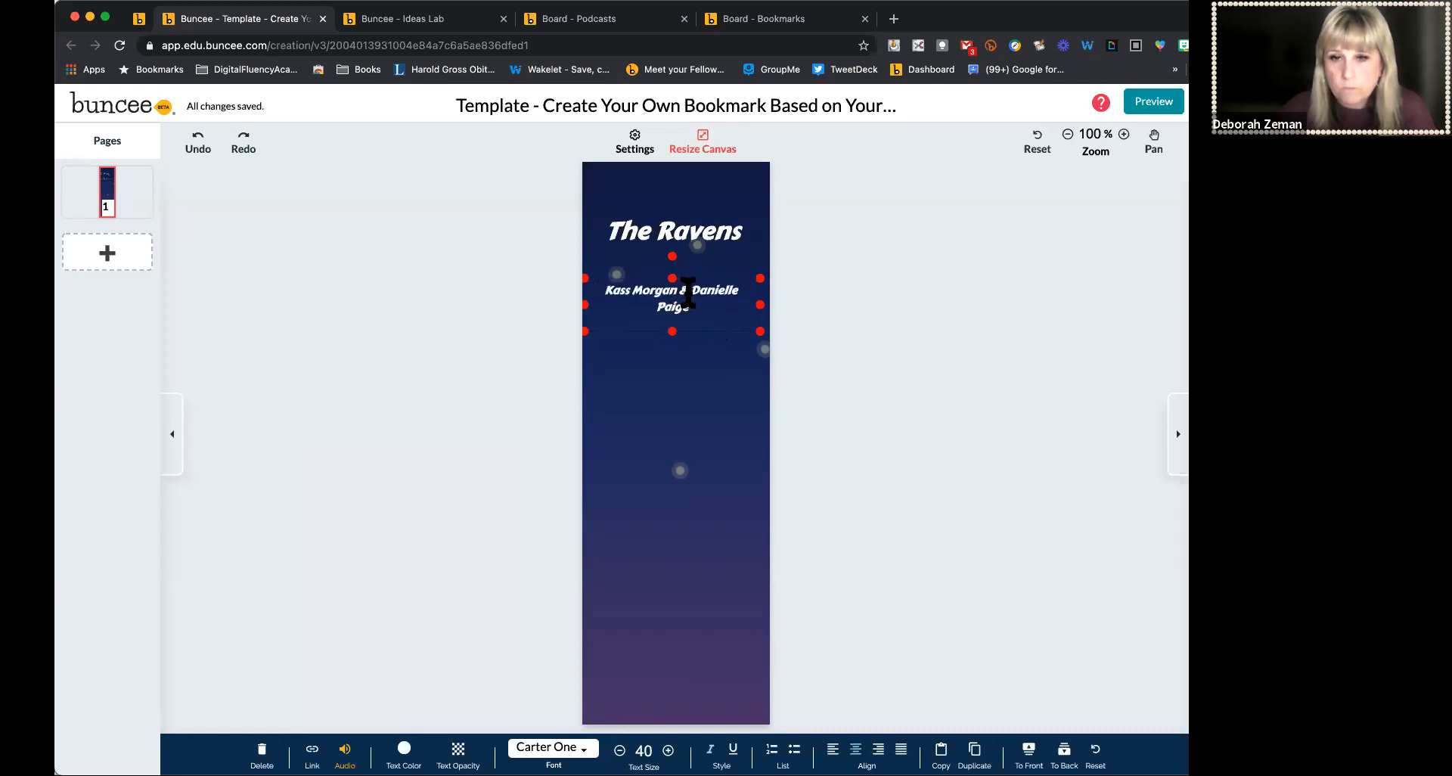
key(Return)
click(896, 311)
drag(679, 300, 693, 291)
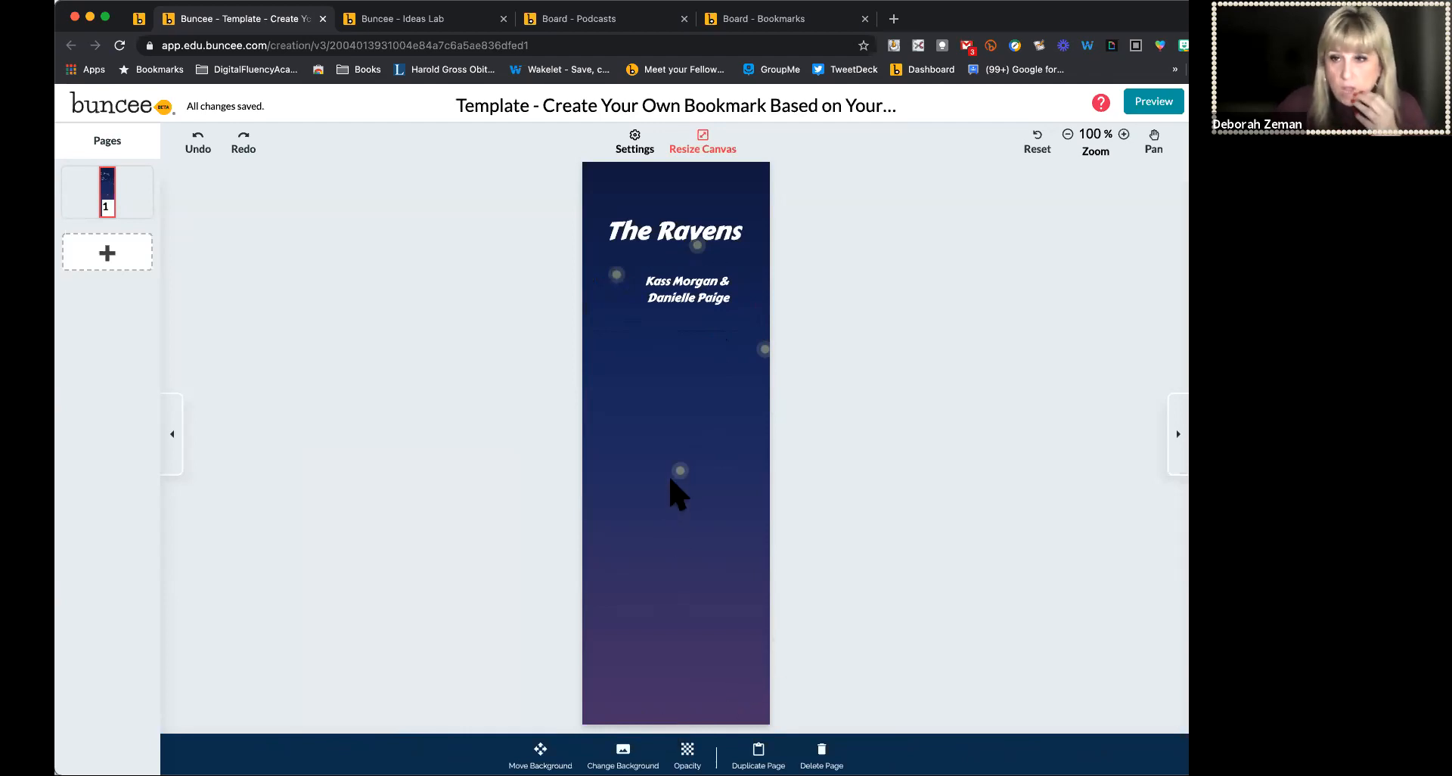
click(106, 253)
click(927, 299)
drag(1101, 25, 1047, 10)
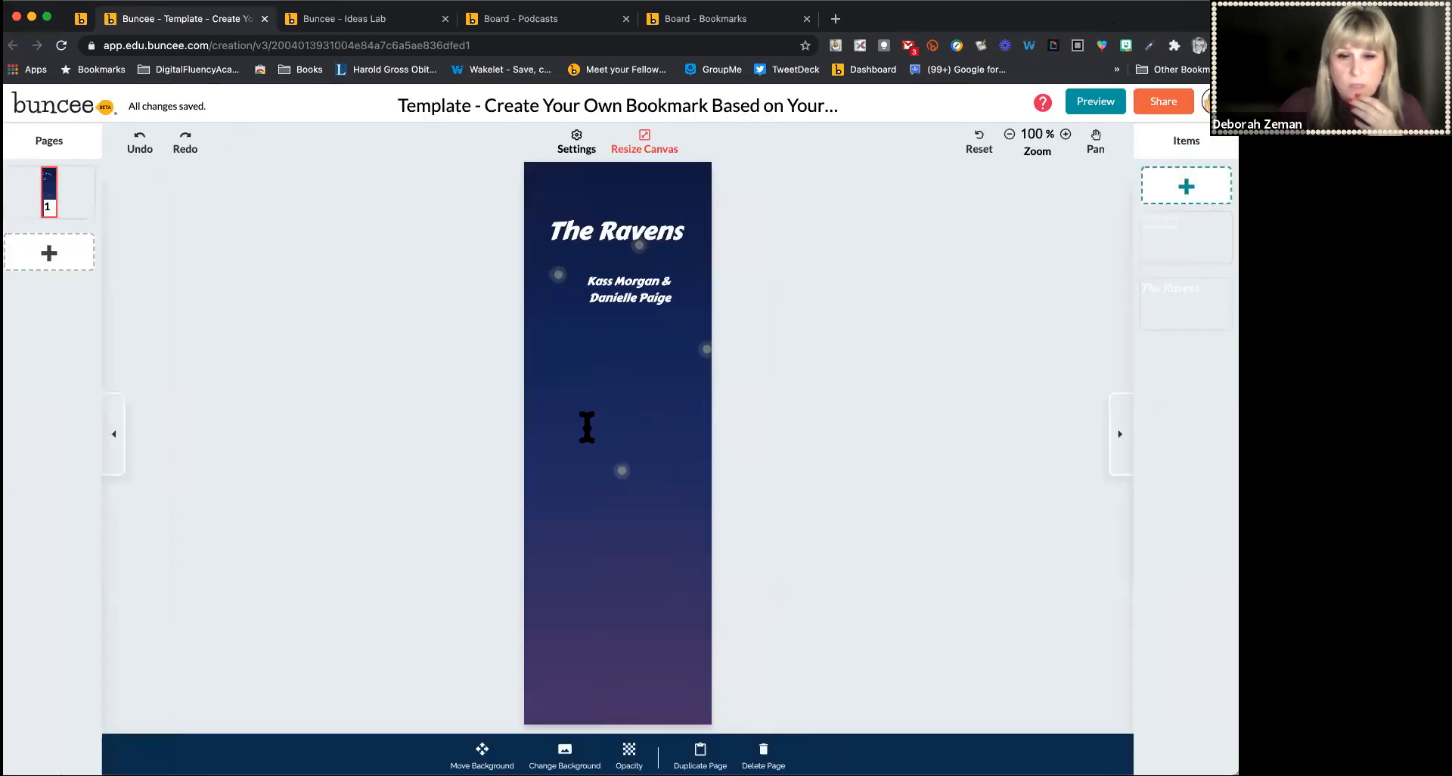
Search web images for rav and add the black raven silhouette to the bookmark
text(raven)
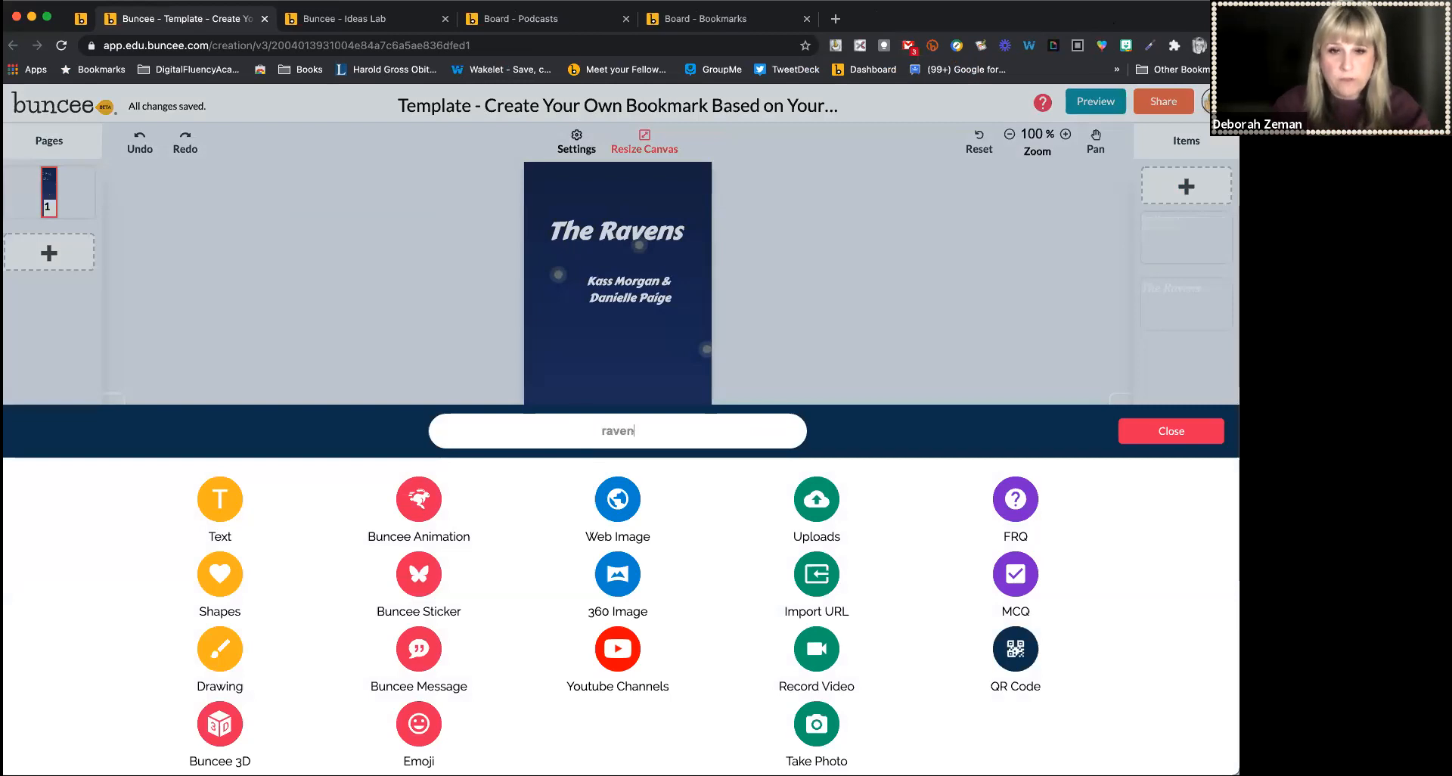
key(Return)
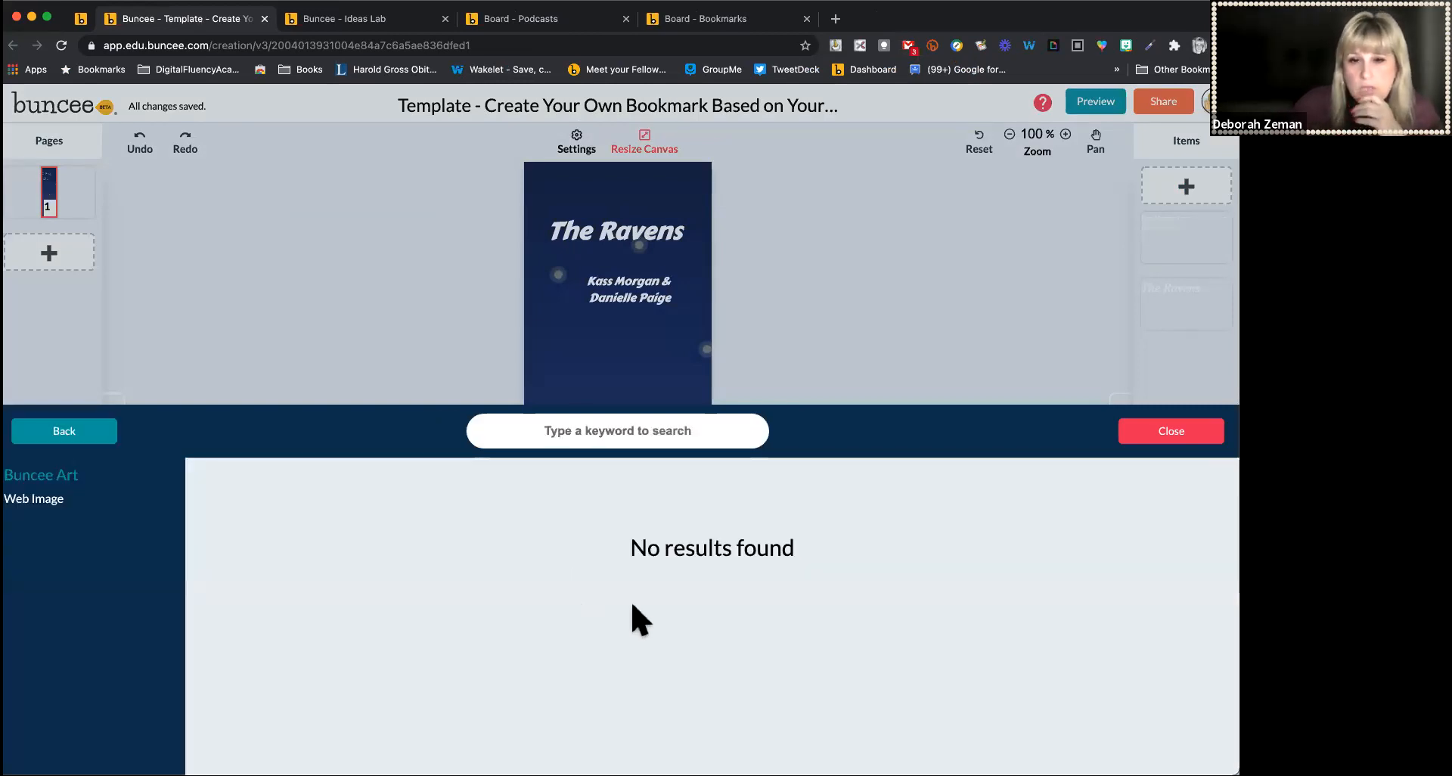
click(34, 500)
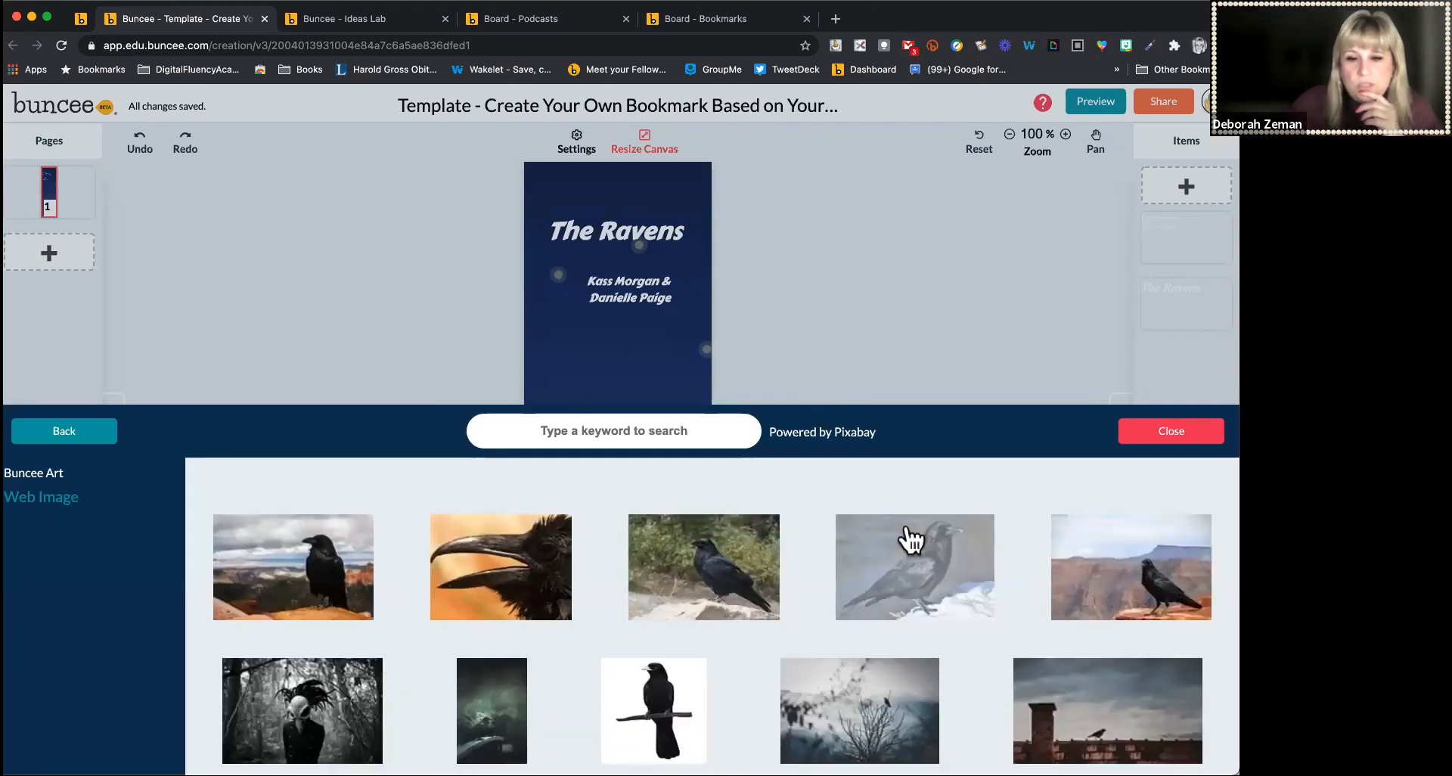
scroll(911, 539, down, 3)
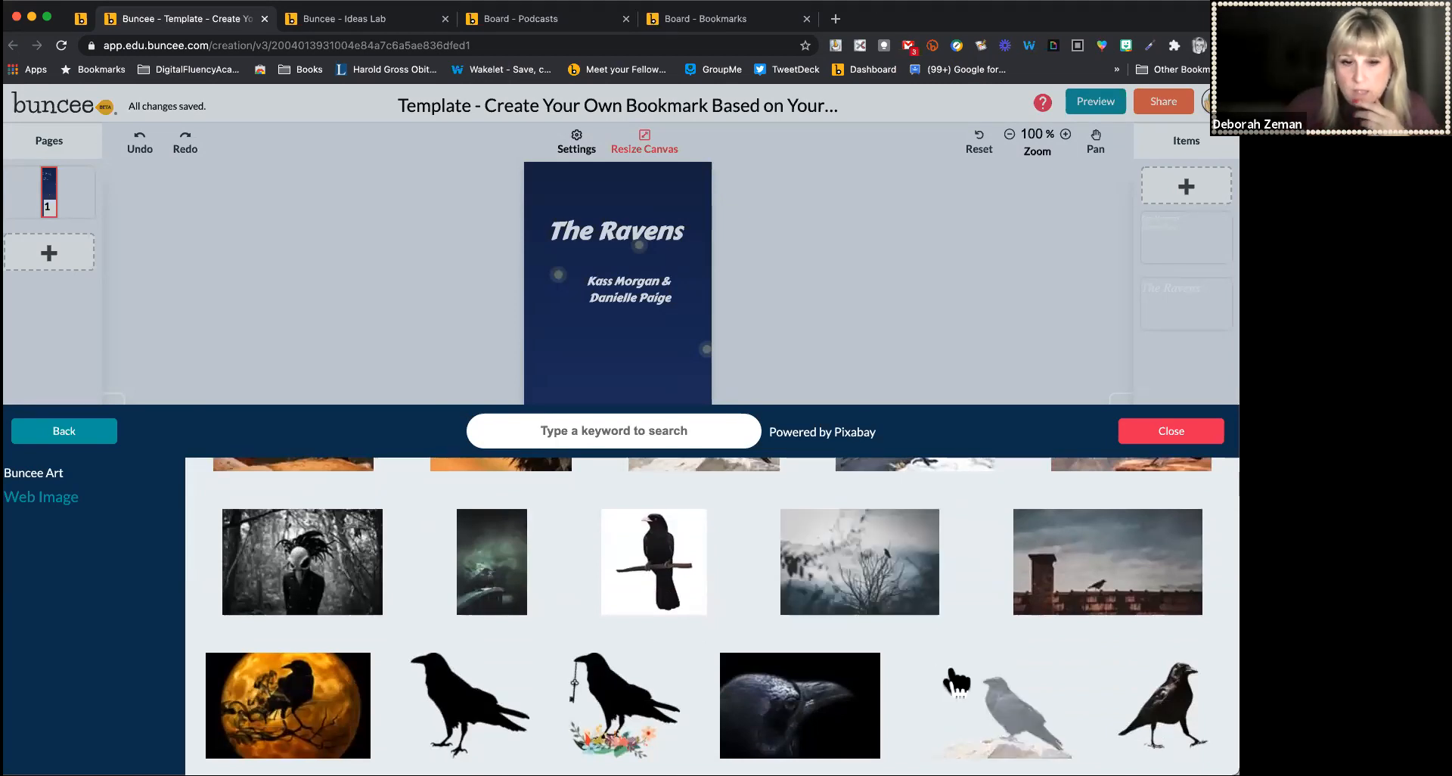
scroll(956, 680, down, 1)
scroll(956, 680, down, 10)
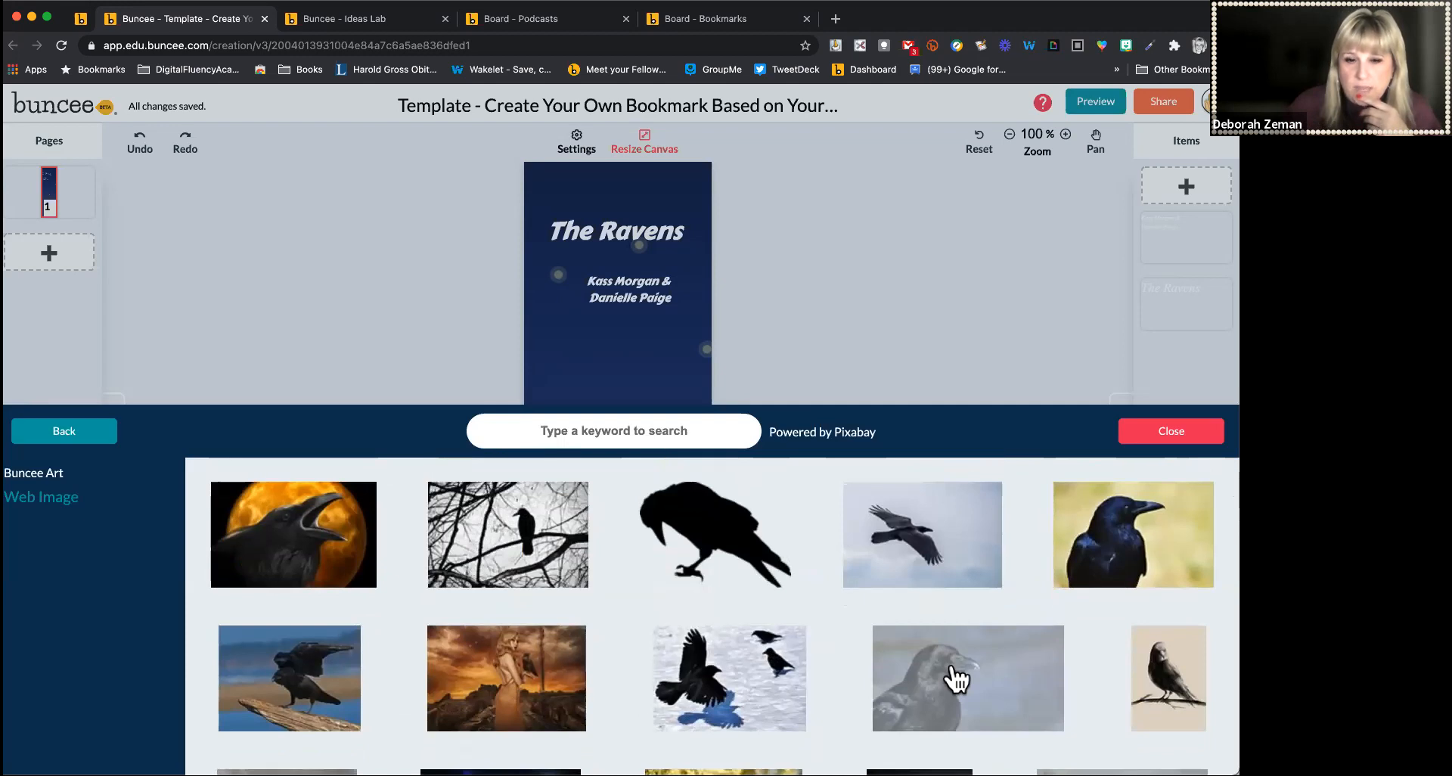
click(741, 564)
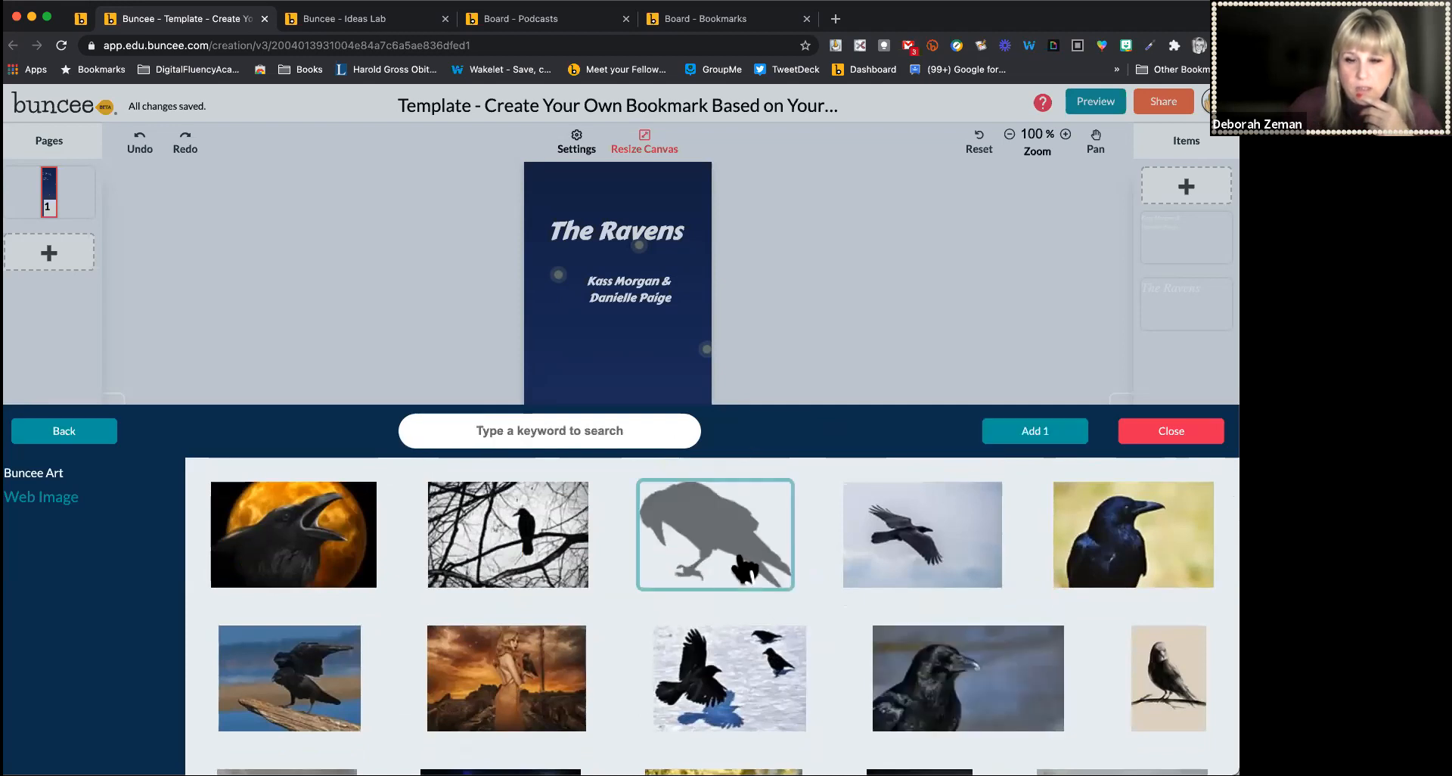
click(1024, 439)
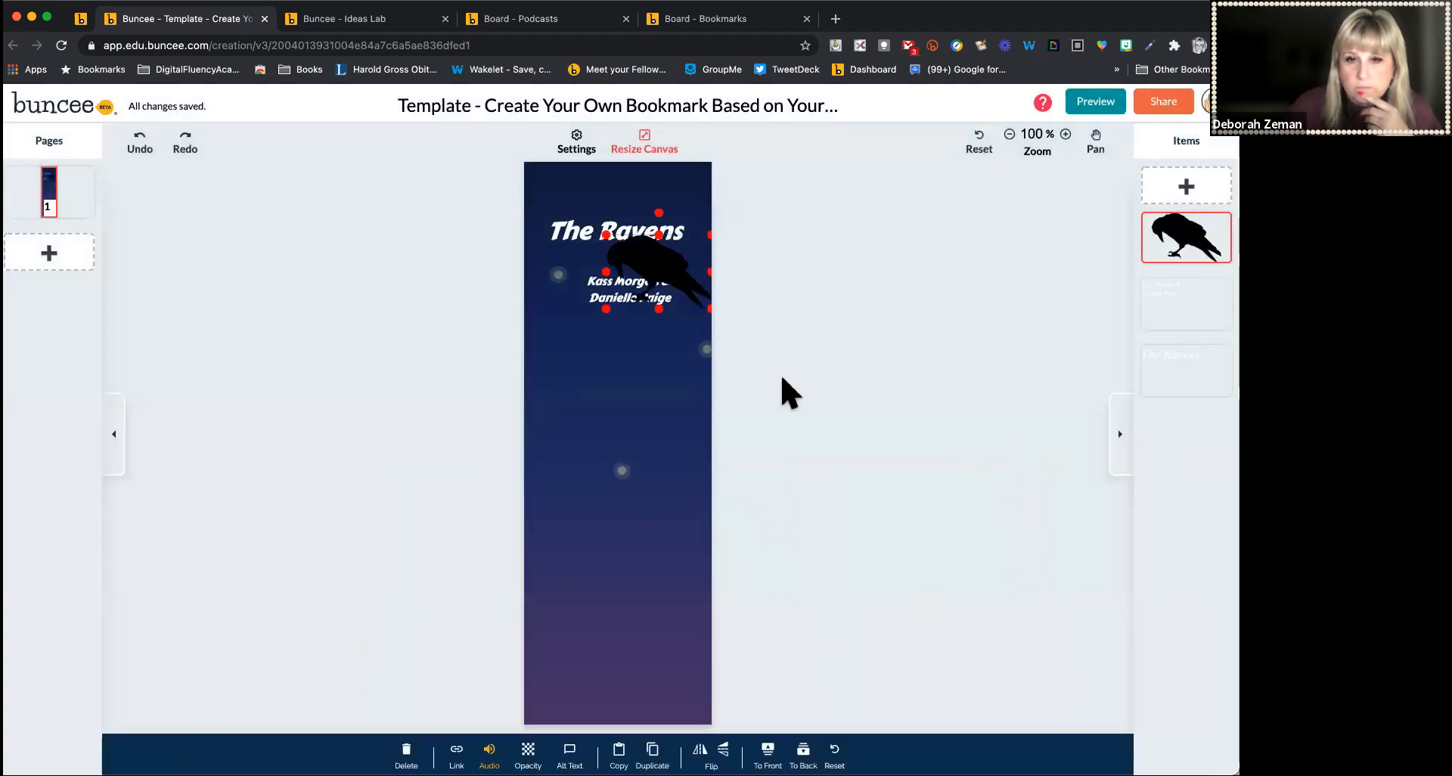
Enlarge the raven silhouette and move it to the bottom of the bookmark
drag(643, 303, 514, 460)
drag(595, 418, 624, 416)
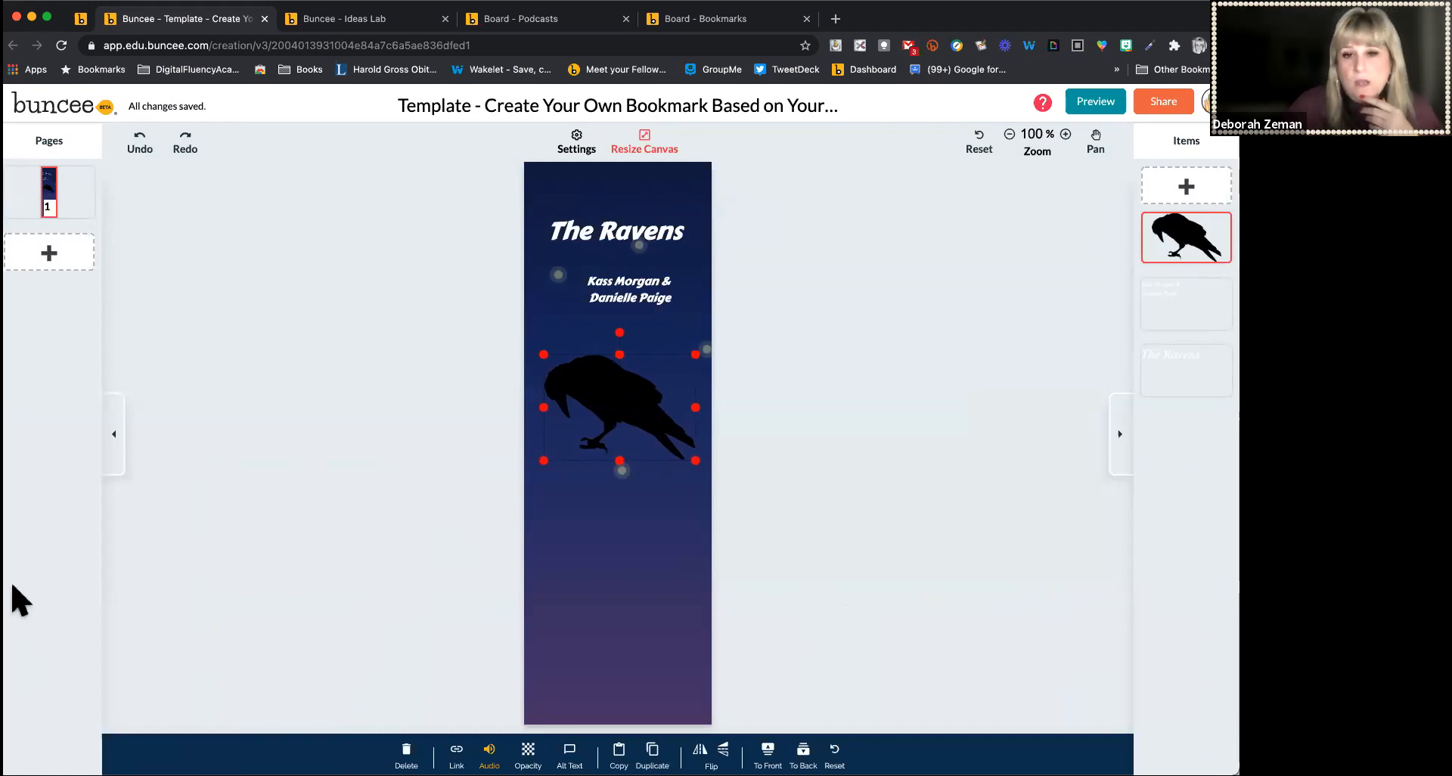
drag(616, 437, 616, 652)
click(818, 529)
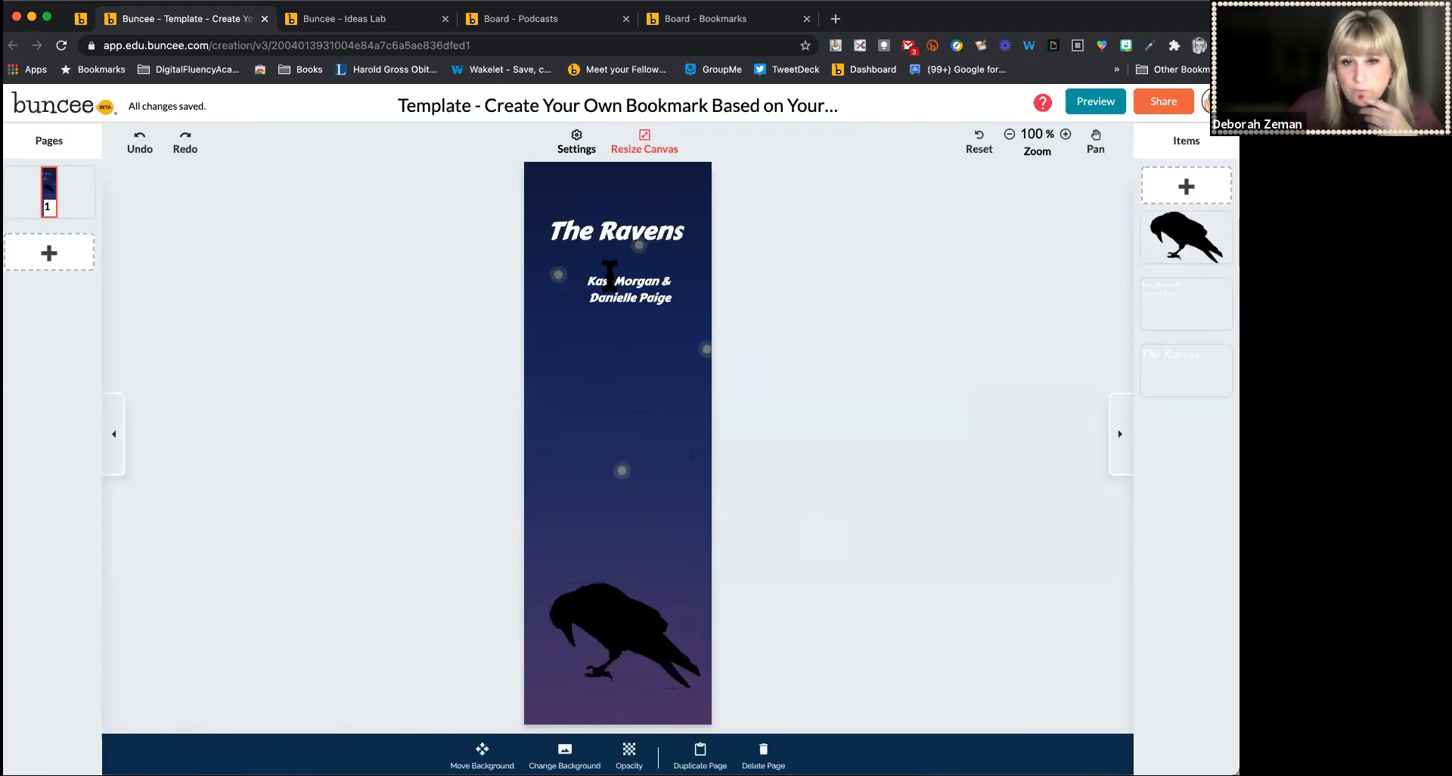
Nudge the author names text slightly to the left
drag(609, 286, 602, 290)
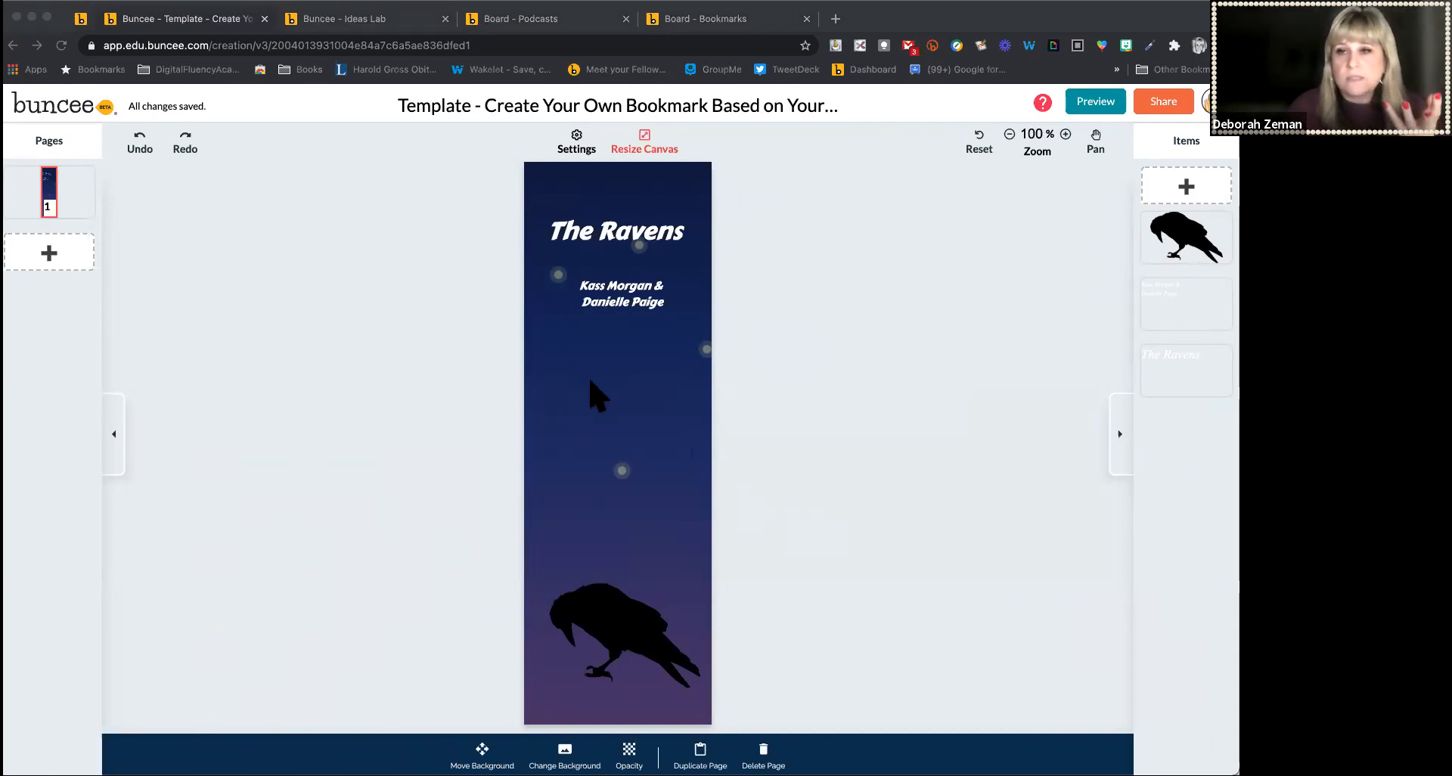
Add a new text box with white text color #FFFFFF and the Carter One font
click(1193, 189)
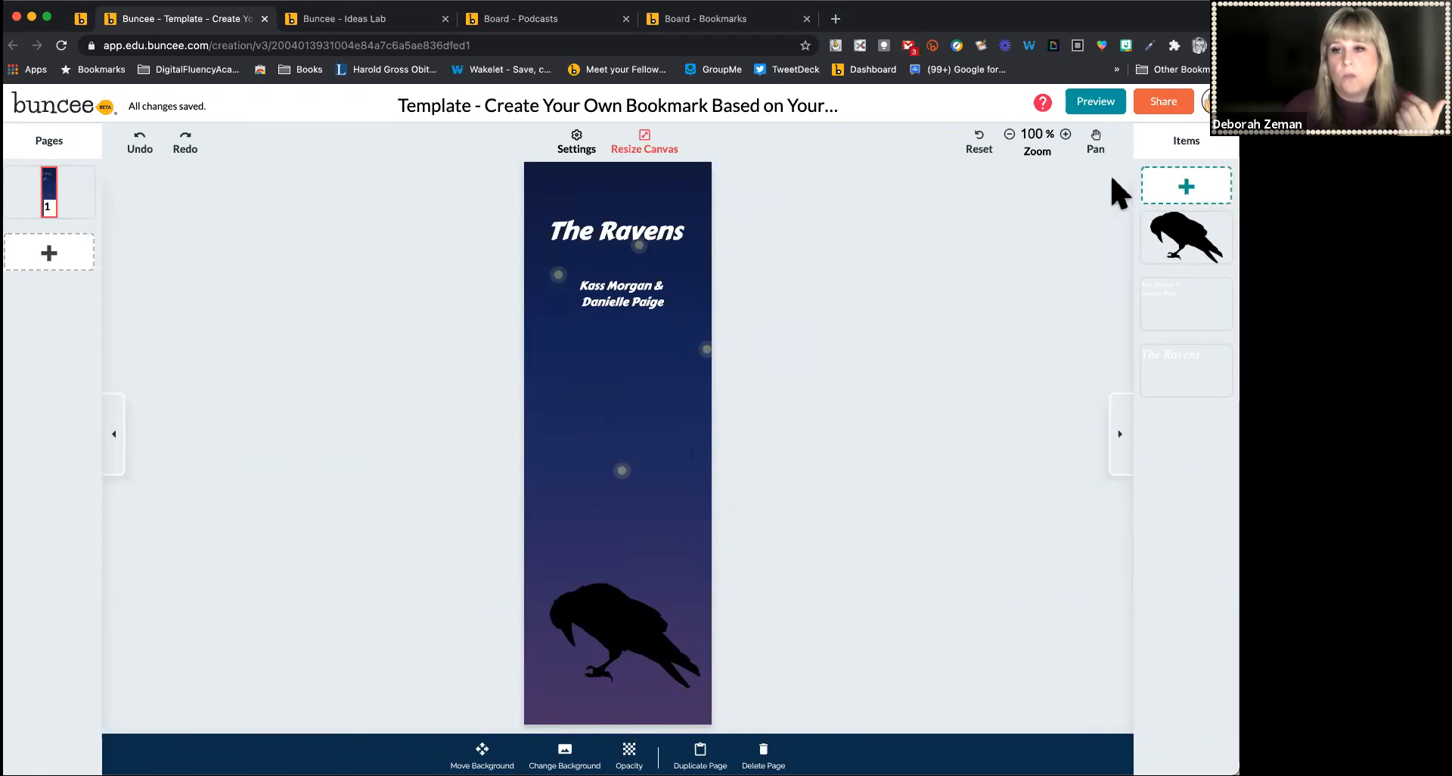
click(219, 501)
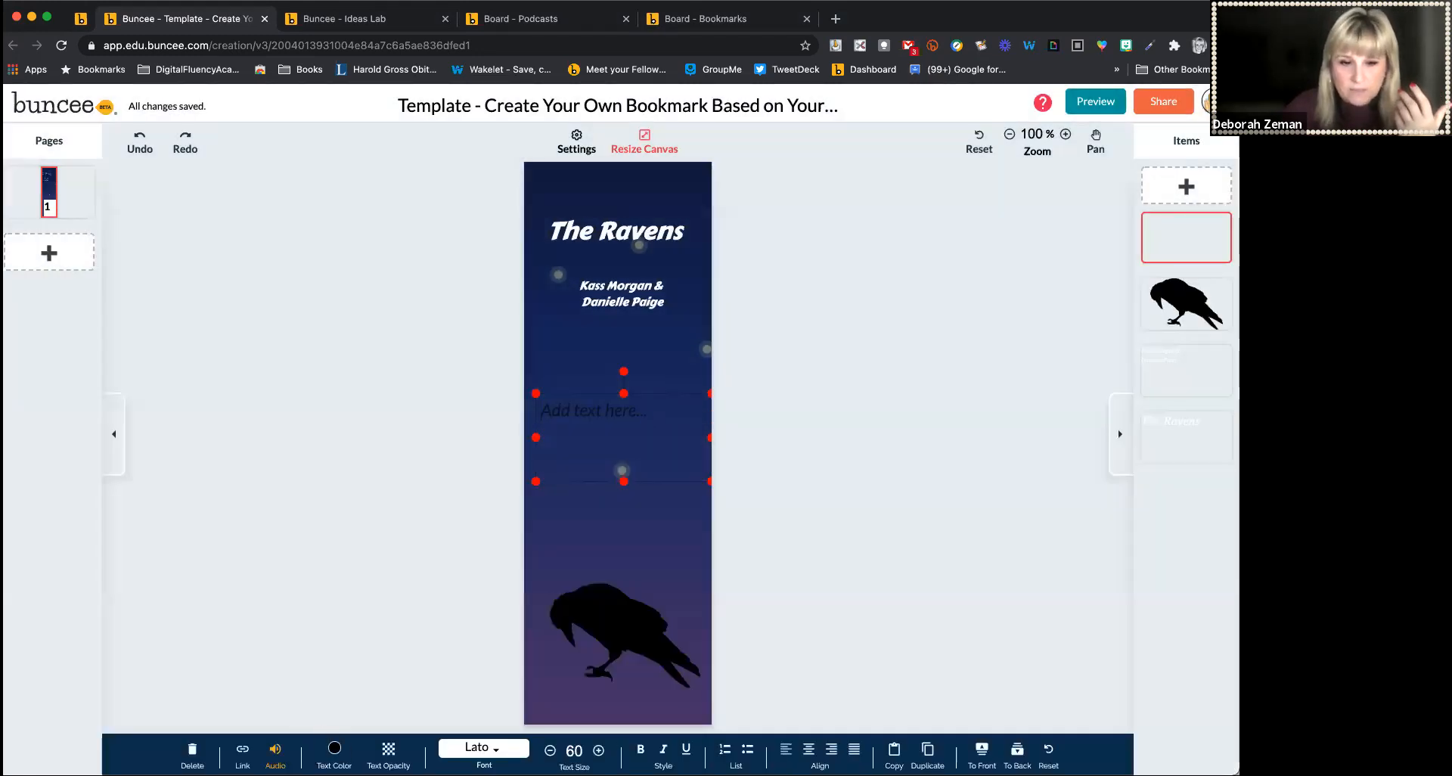
click(334, 749)
click(397, 696)
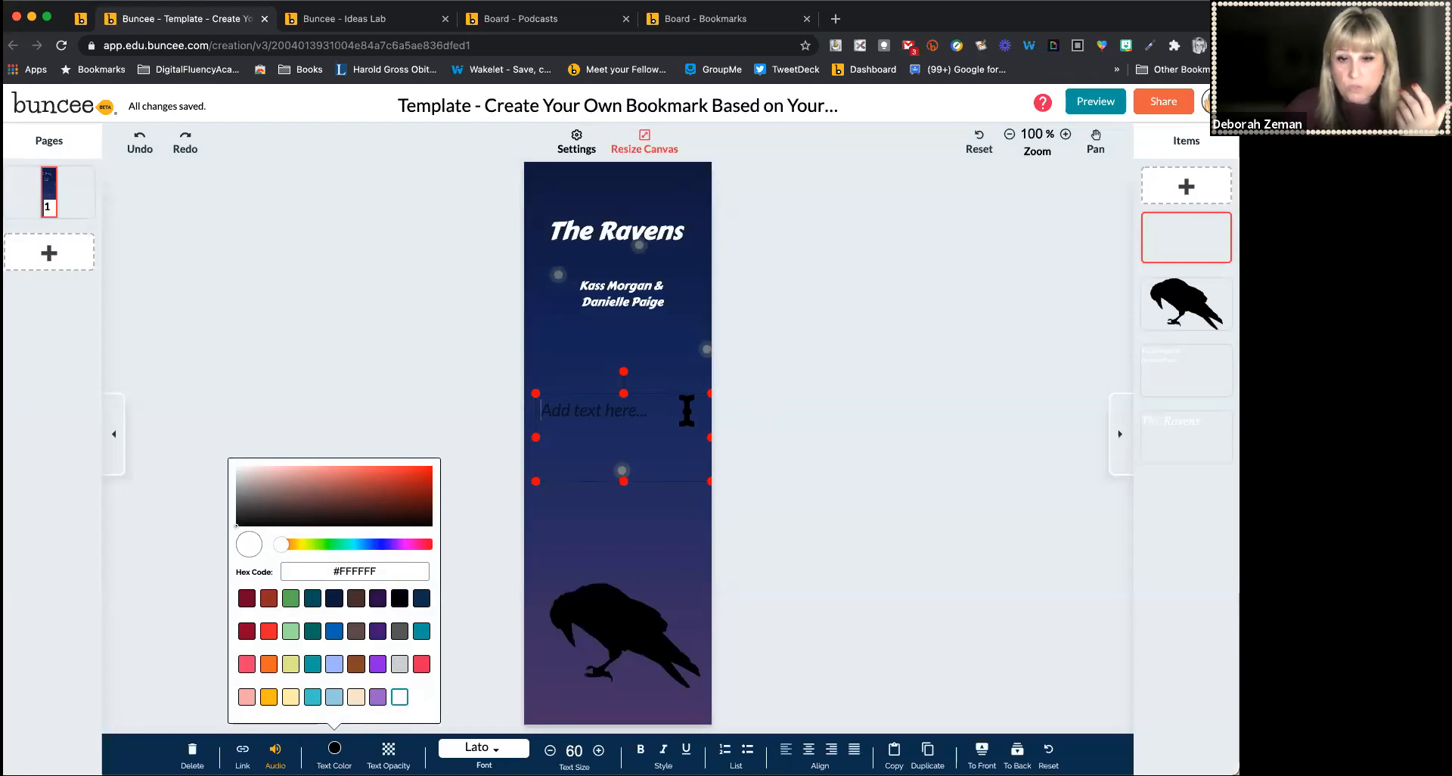
click(484, 747)
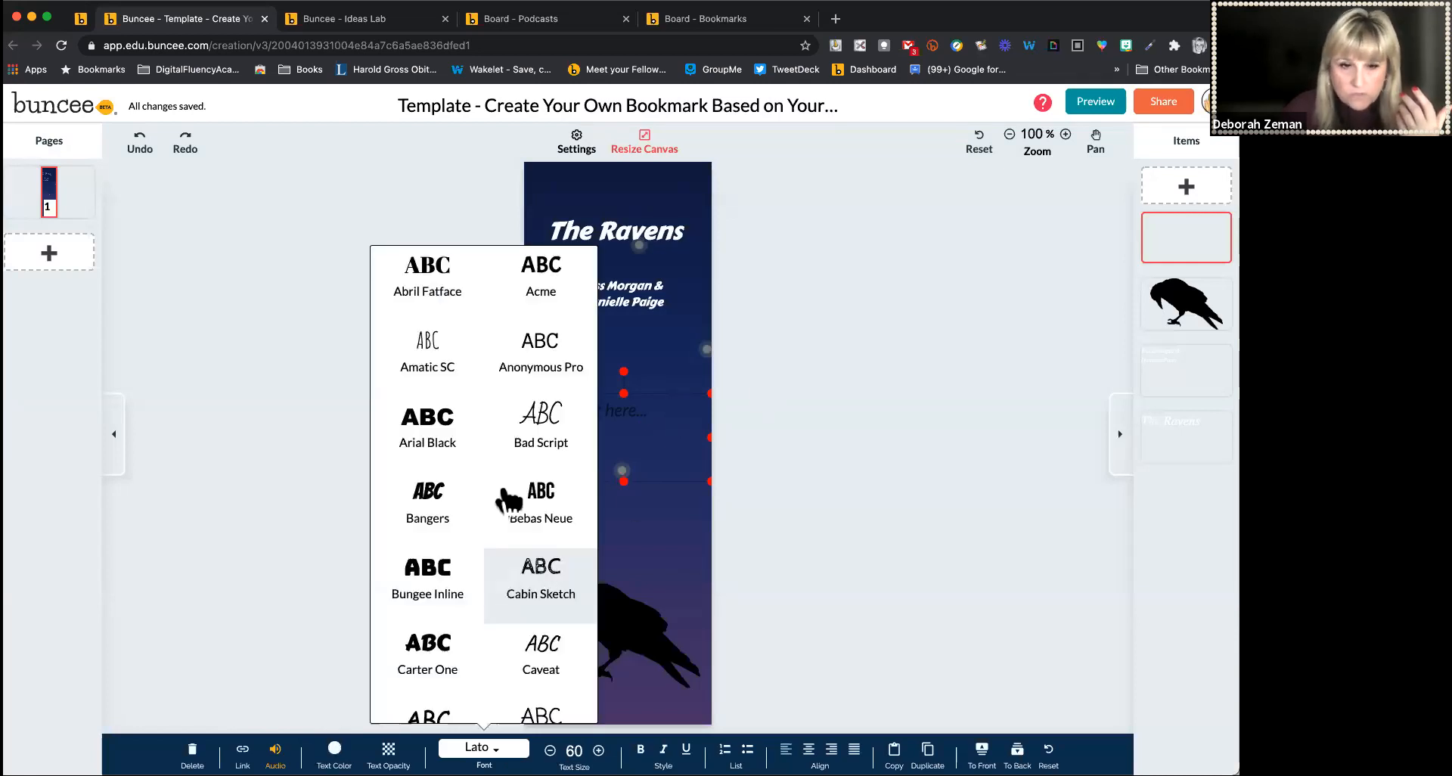
click(443, 663)
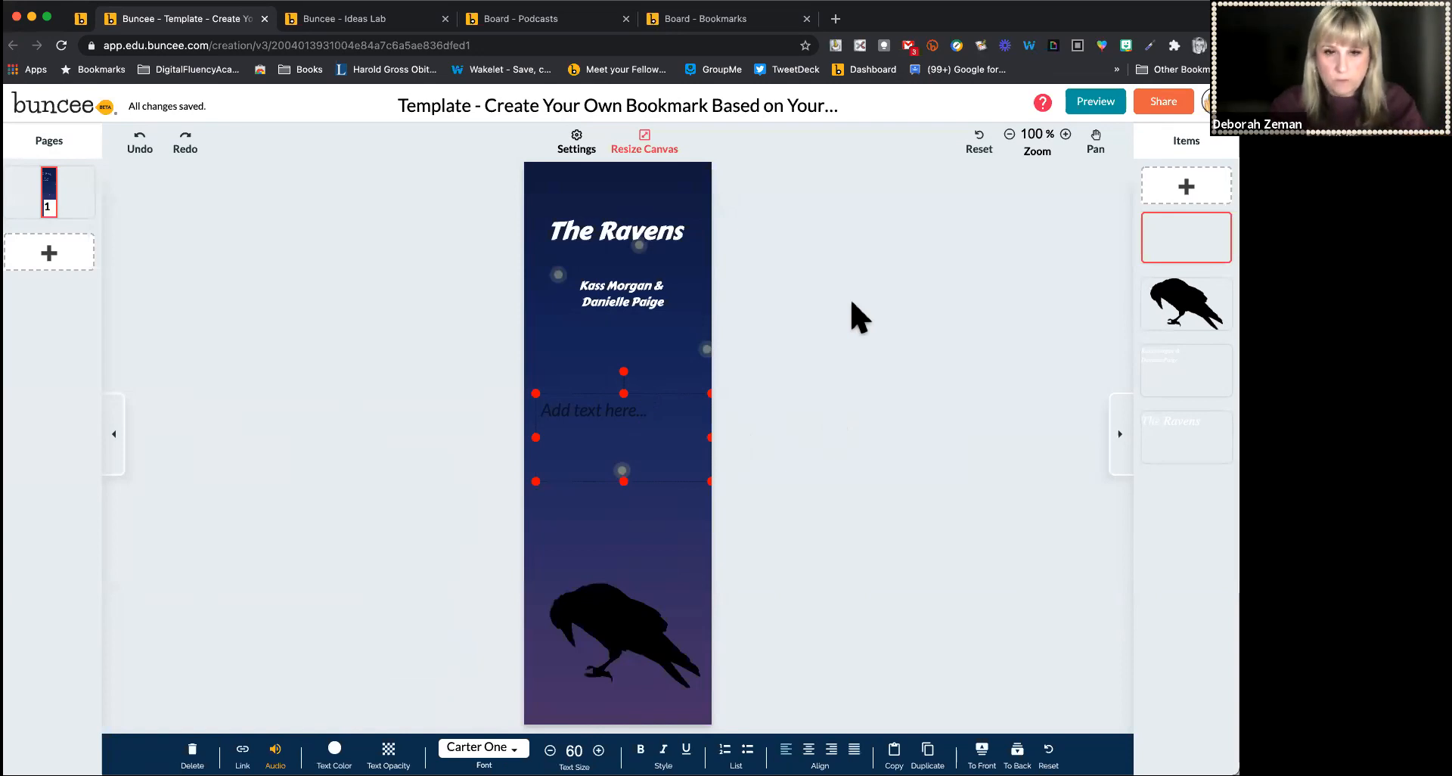
Enter the tagline This sorority is not what you expect...magic swirls all around
text(This sorority is not what you exp)
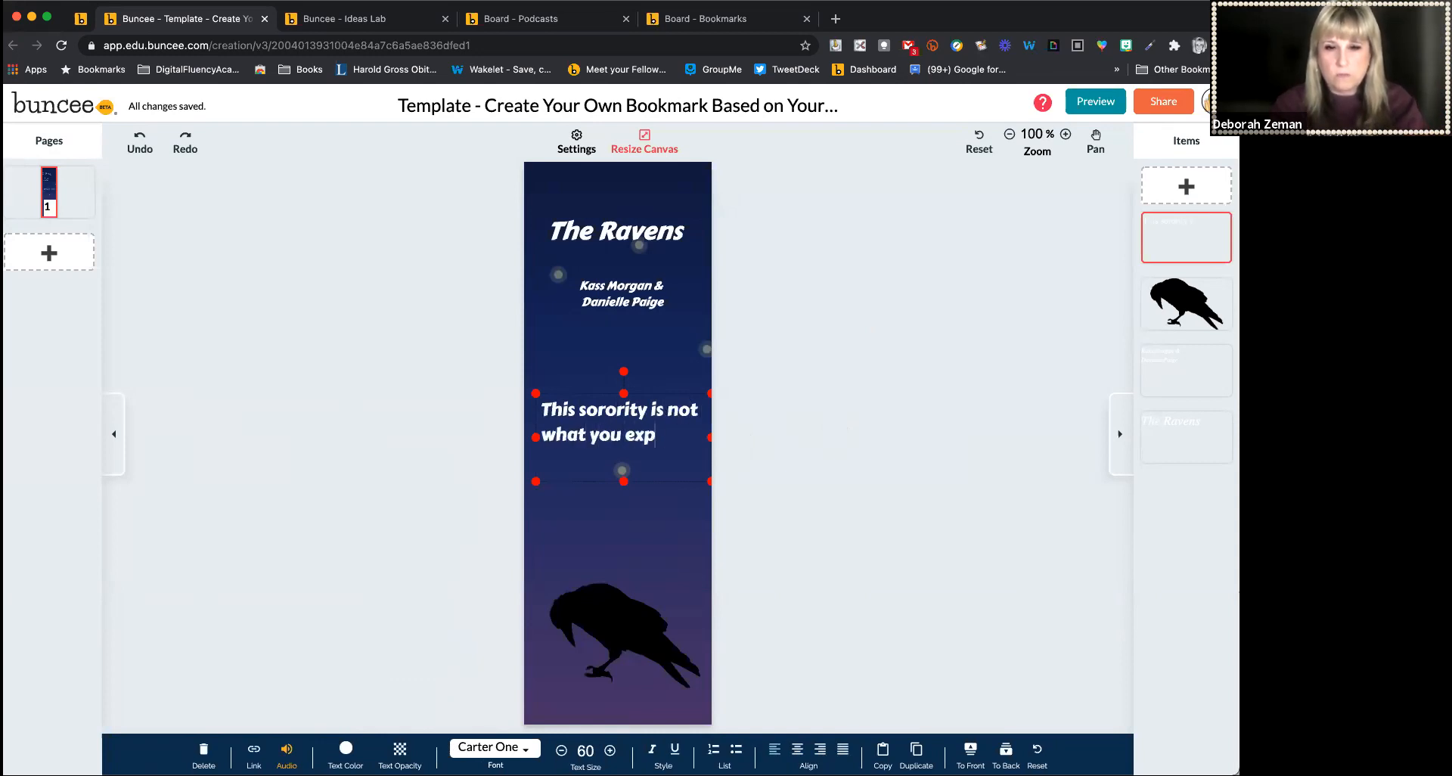
text(ect...magic swi)
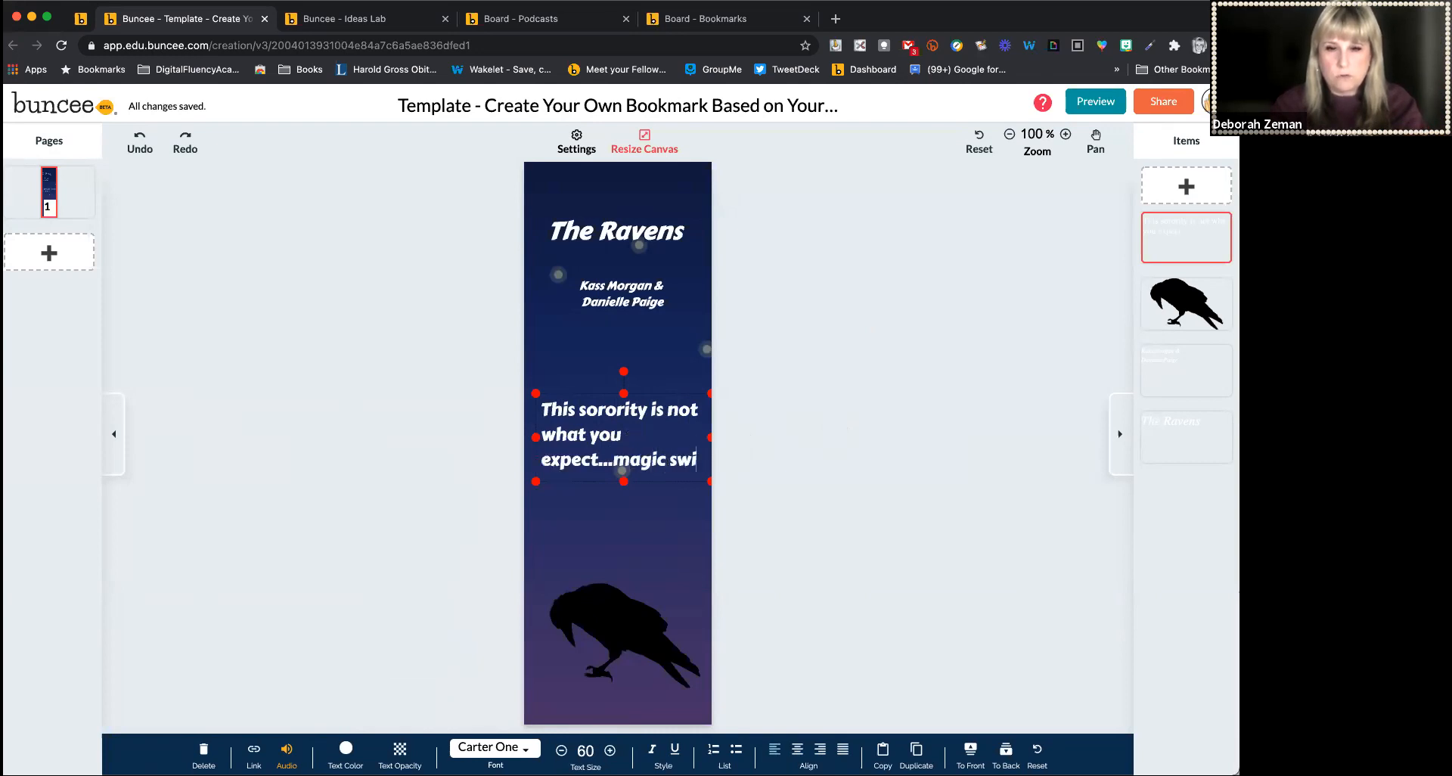
text(rls all around)
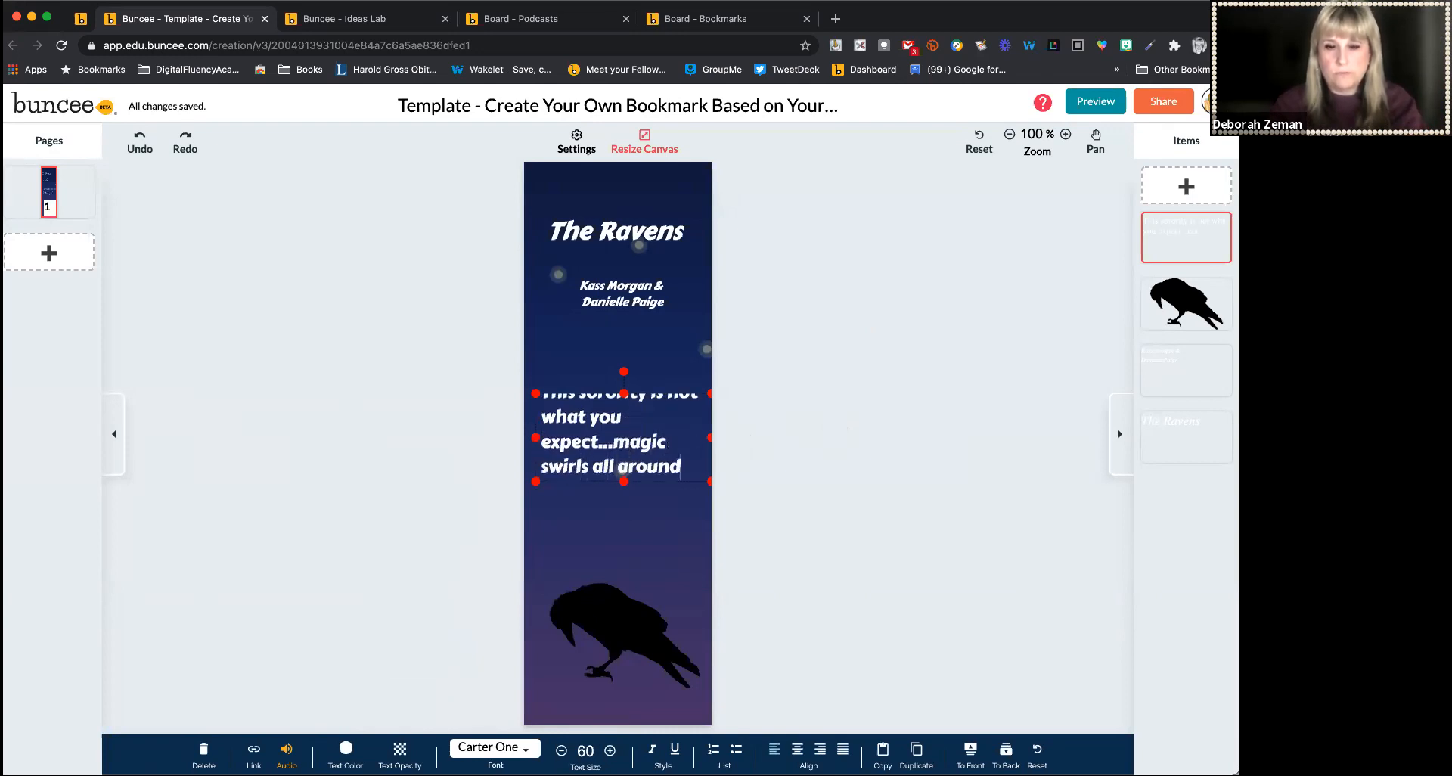
Center-align the whole tagline and extend its text box downward
key(super+a)
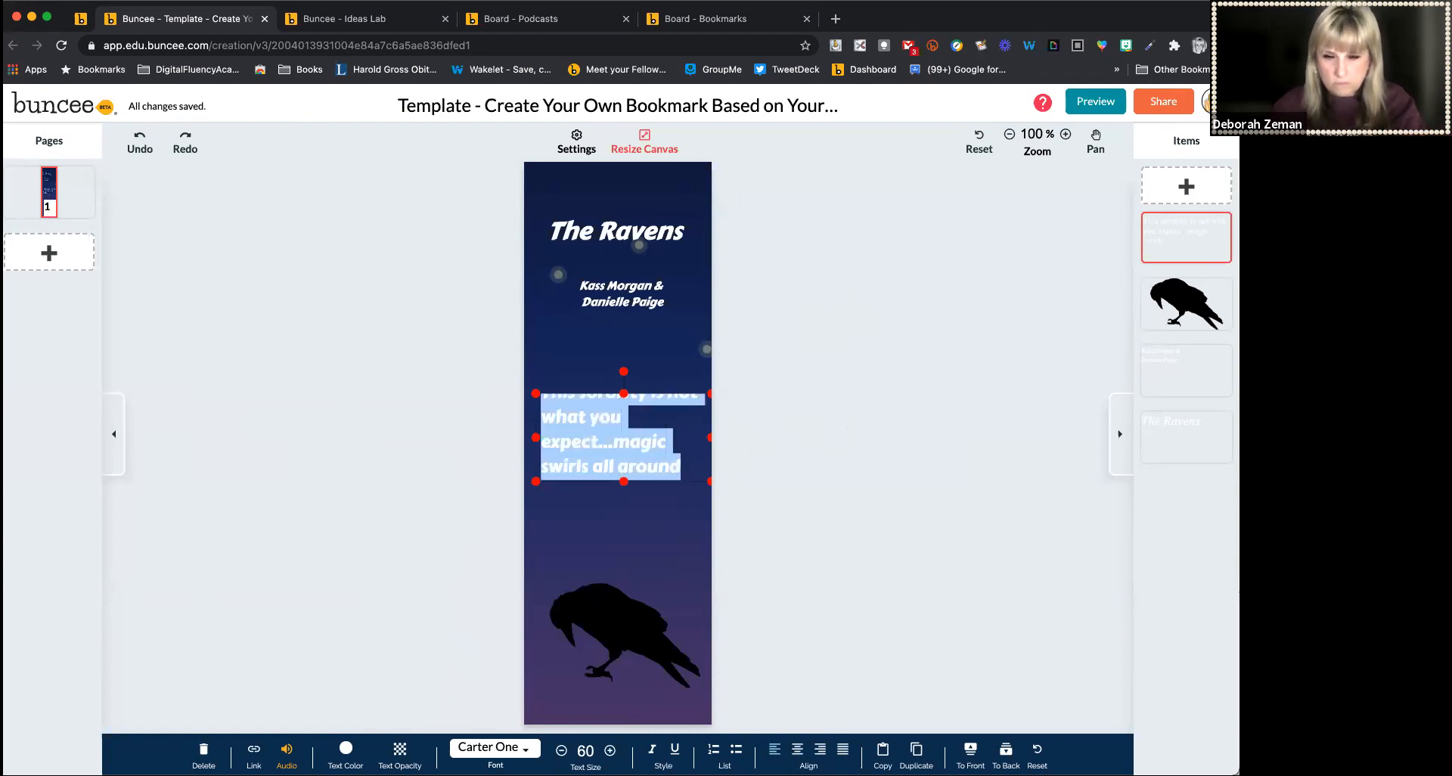
click(797, 749)
drag(624, 482, 628, 525)
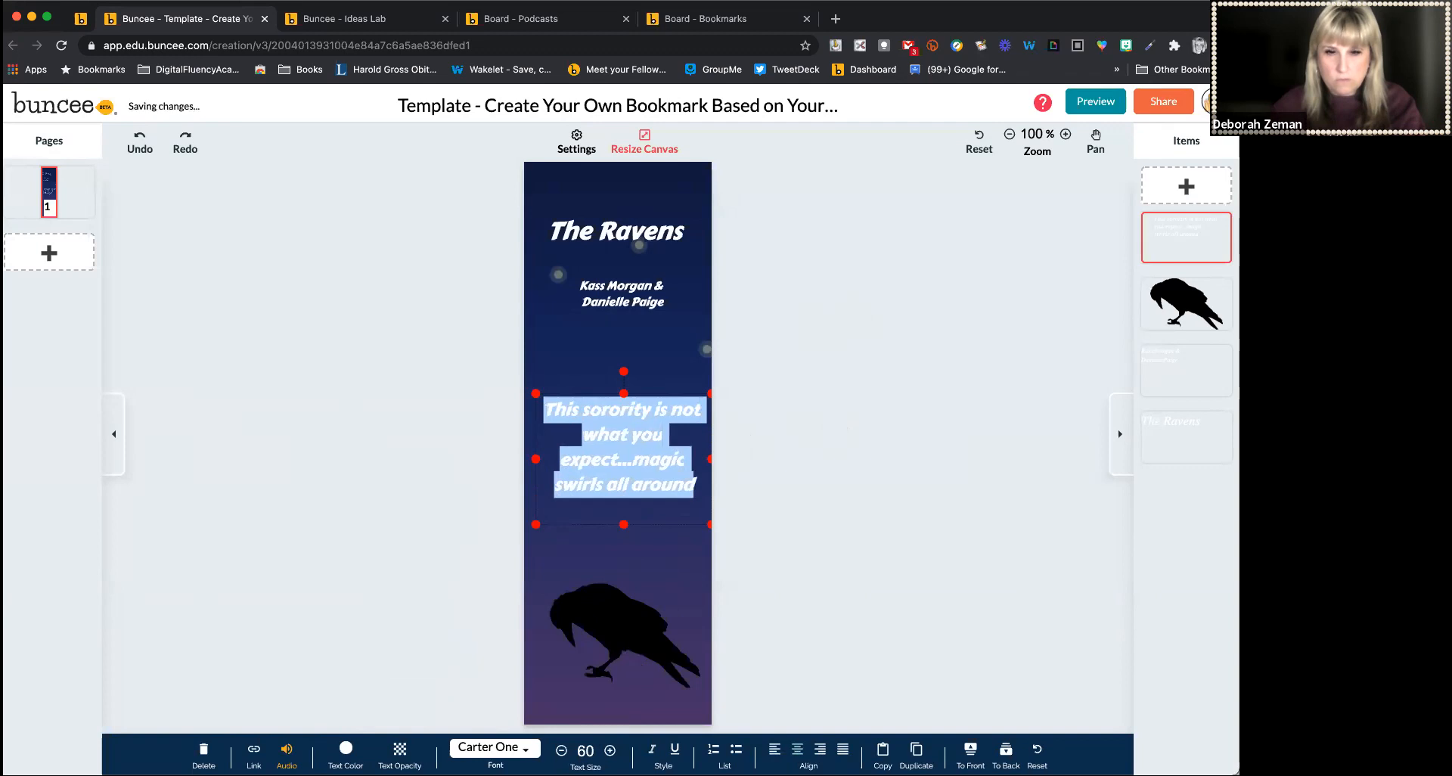
click(791, 554)
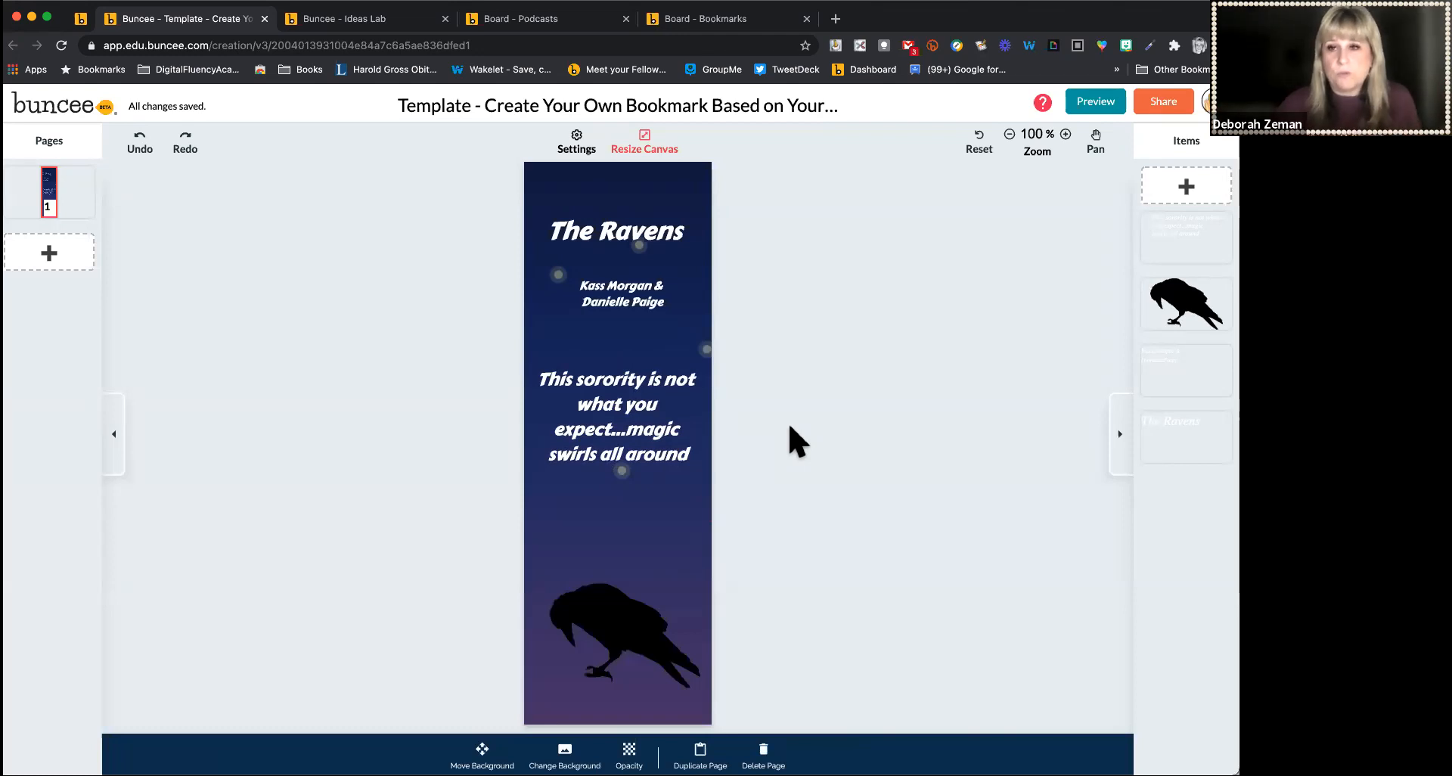
Rename the project to The Ravens
click(751, 112)
text(The Ravens)
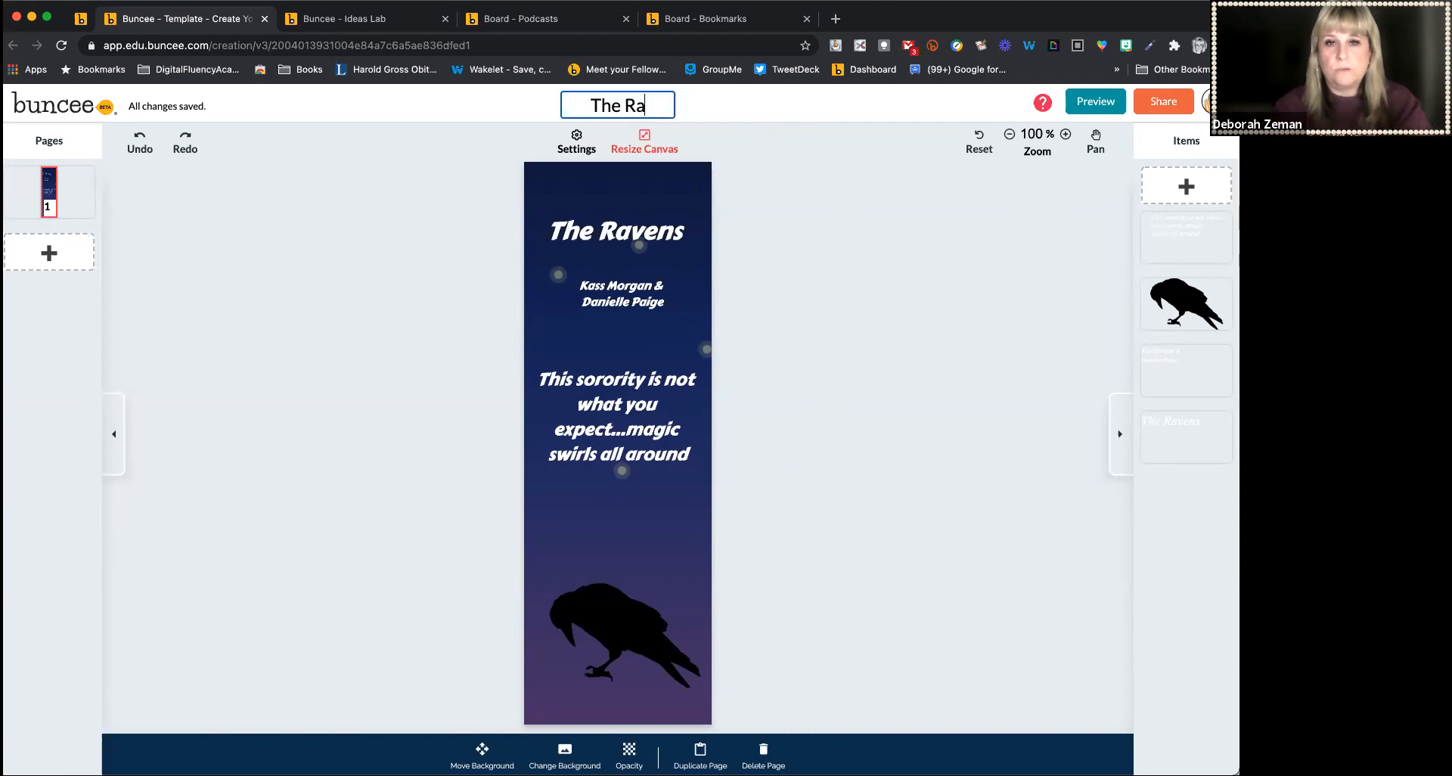
click(1145, 190)
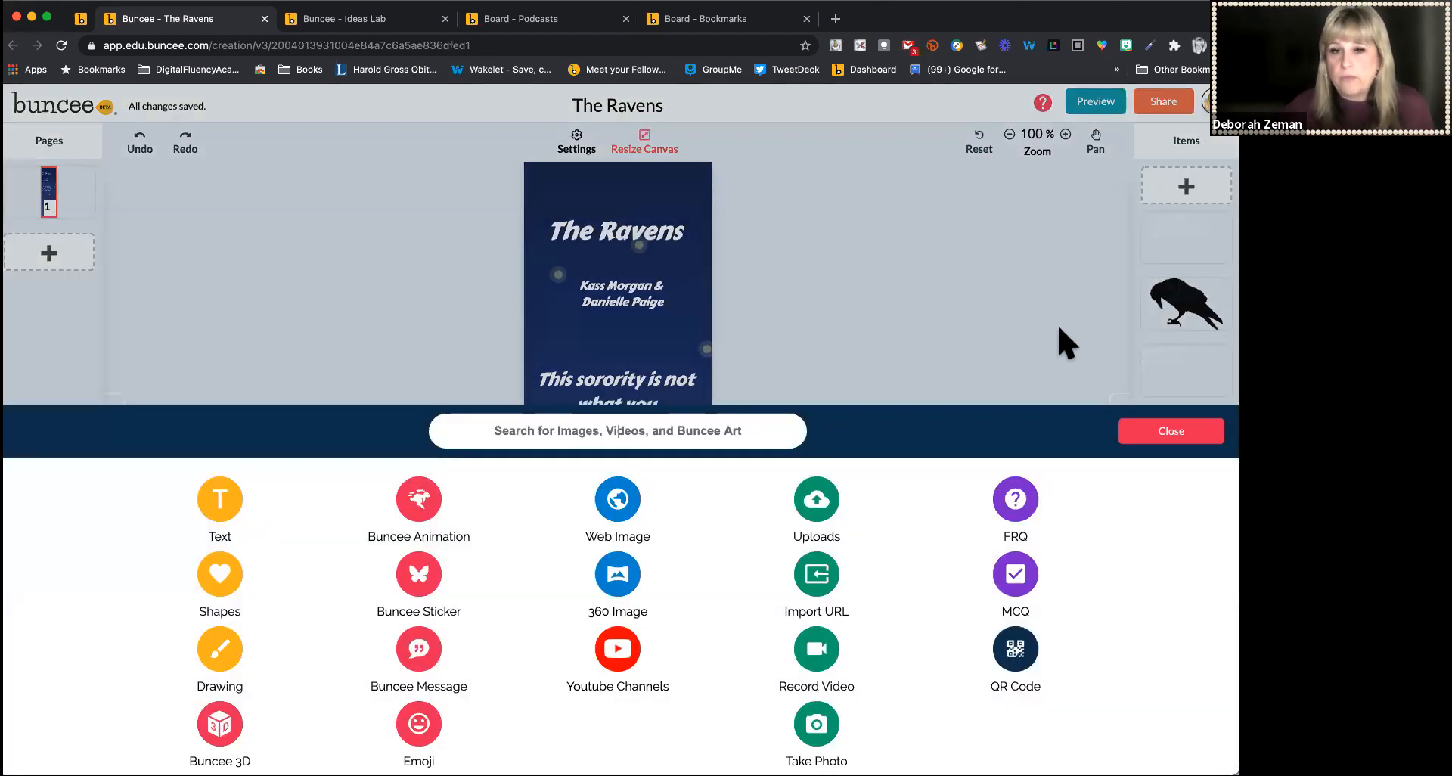
click(1170, 428)
Open the Share dialog and review the board-sharing and Buncee-user sharing options
click(1162, 108)
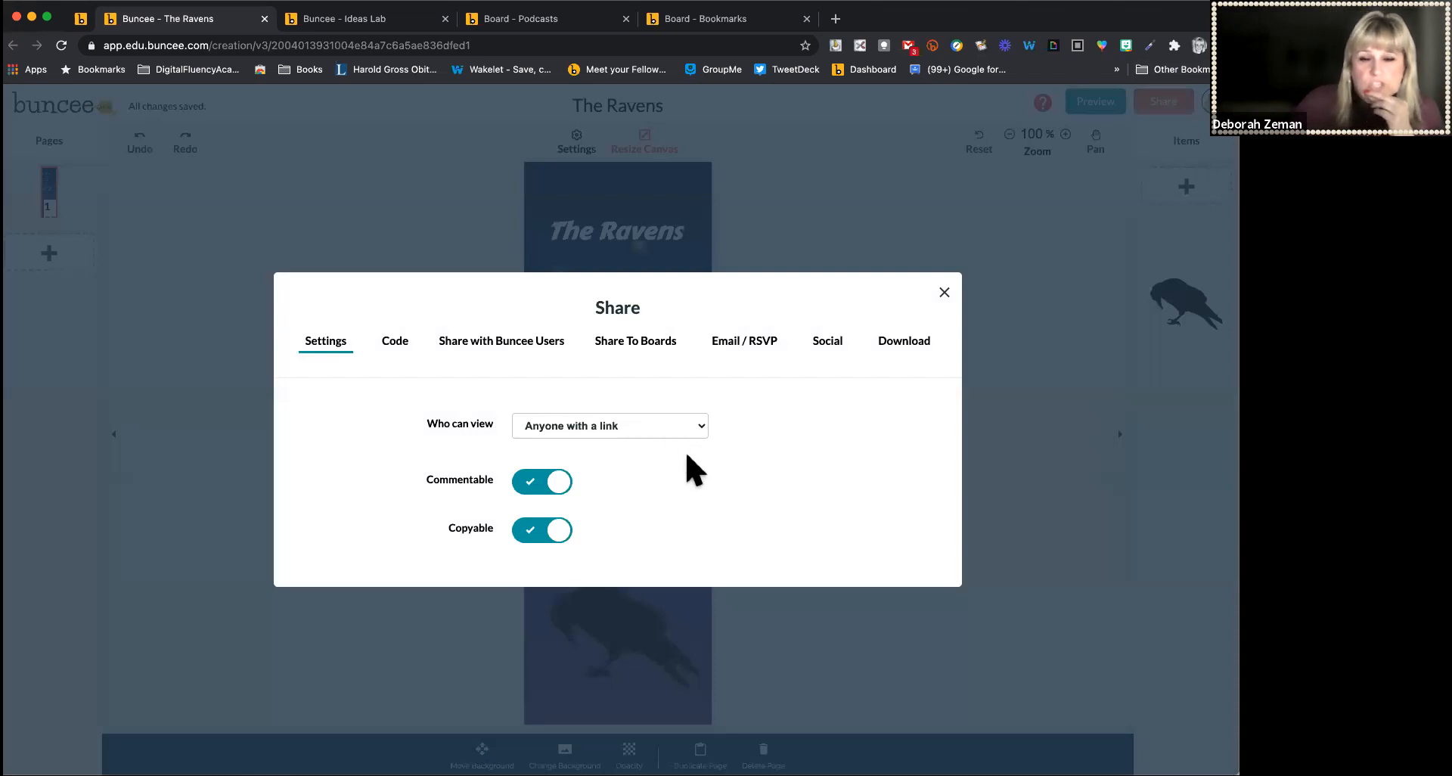
click(627, 344)
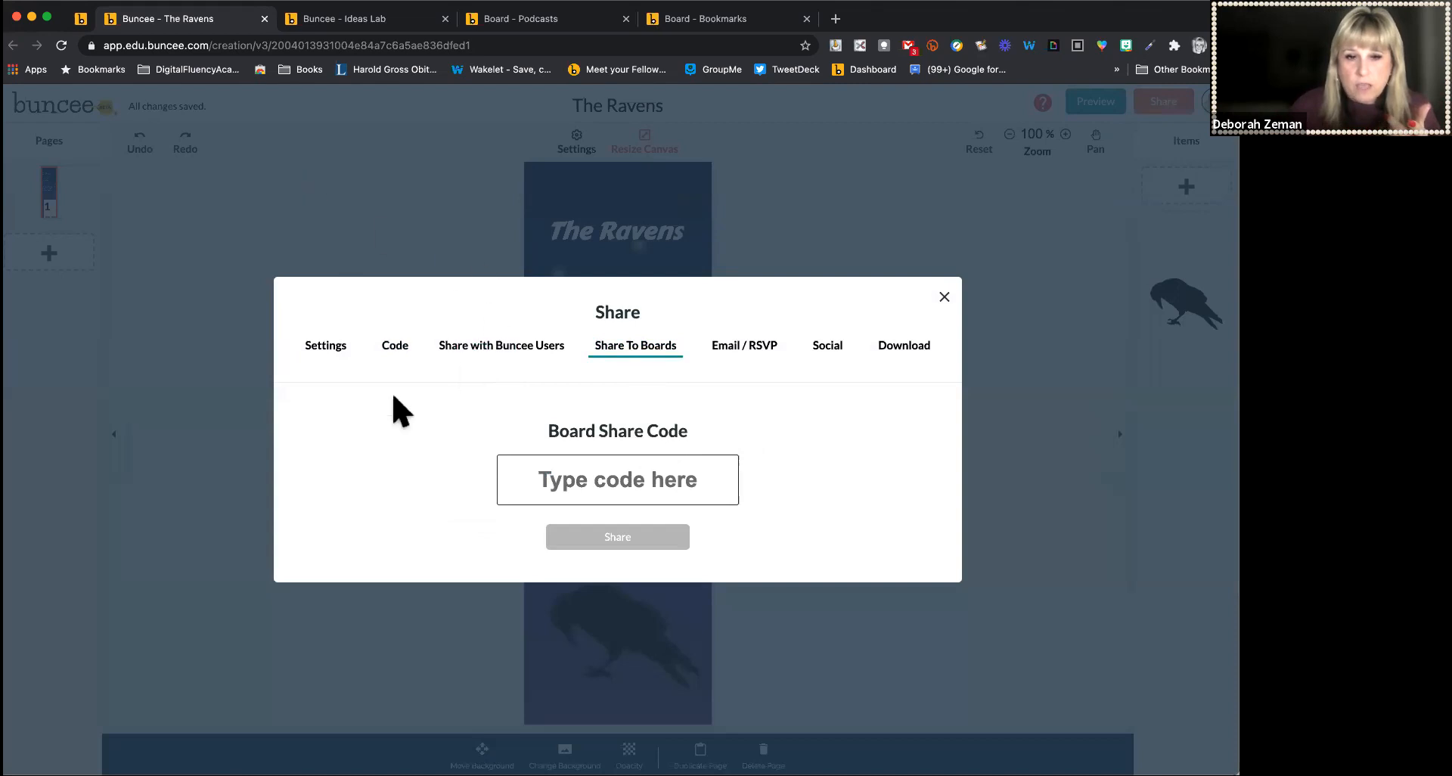
click(501, 347)
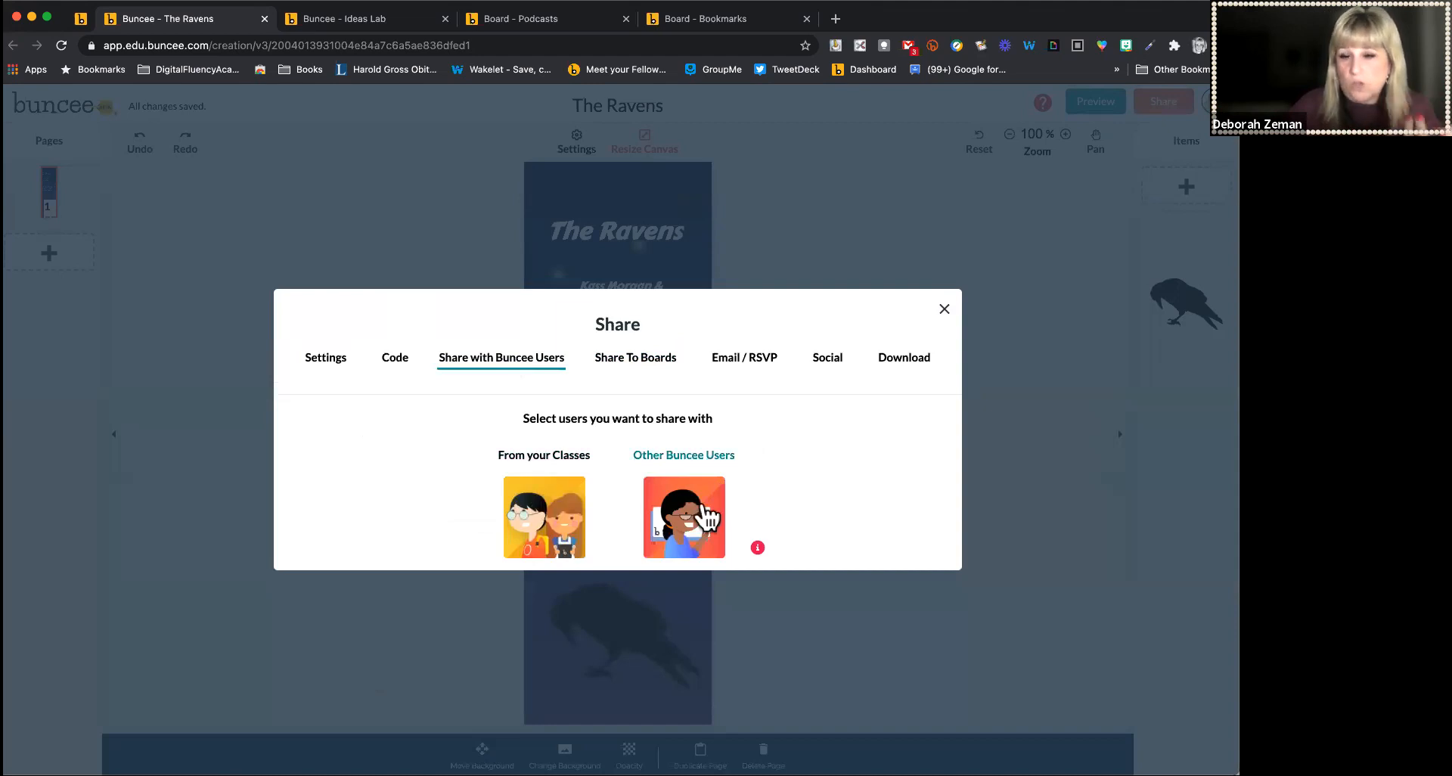
Copy the bookmark's share link from the Code section of the Share dialog
click(390, 359)
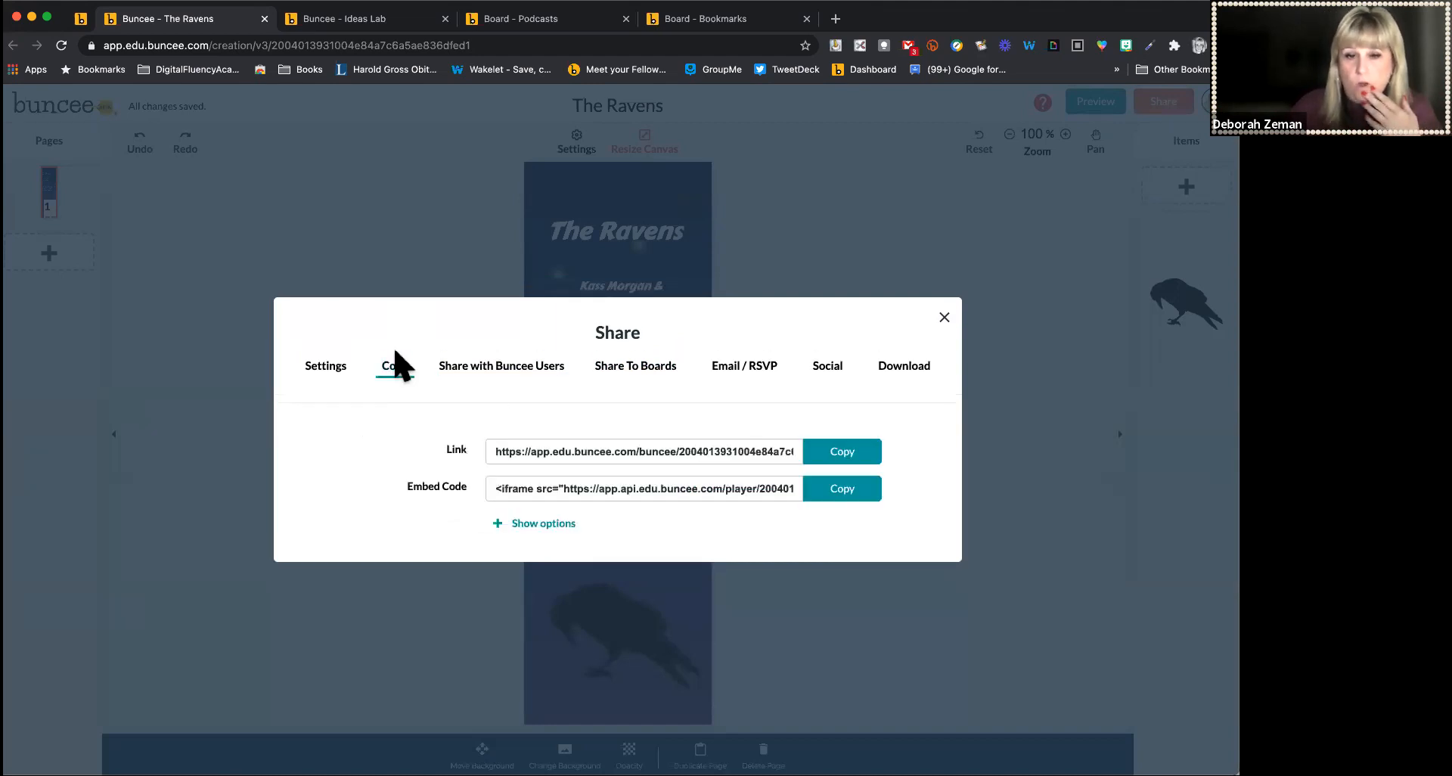
click(836, 457)
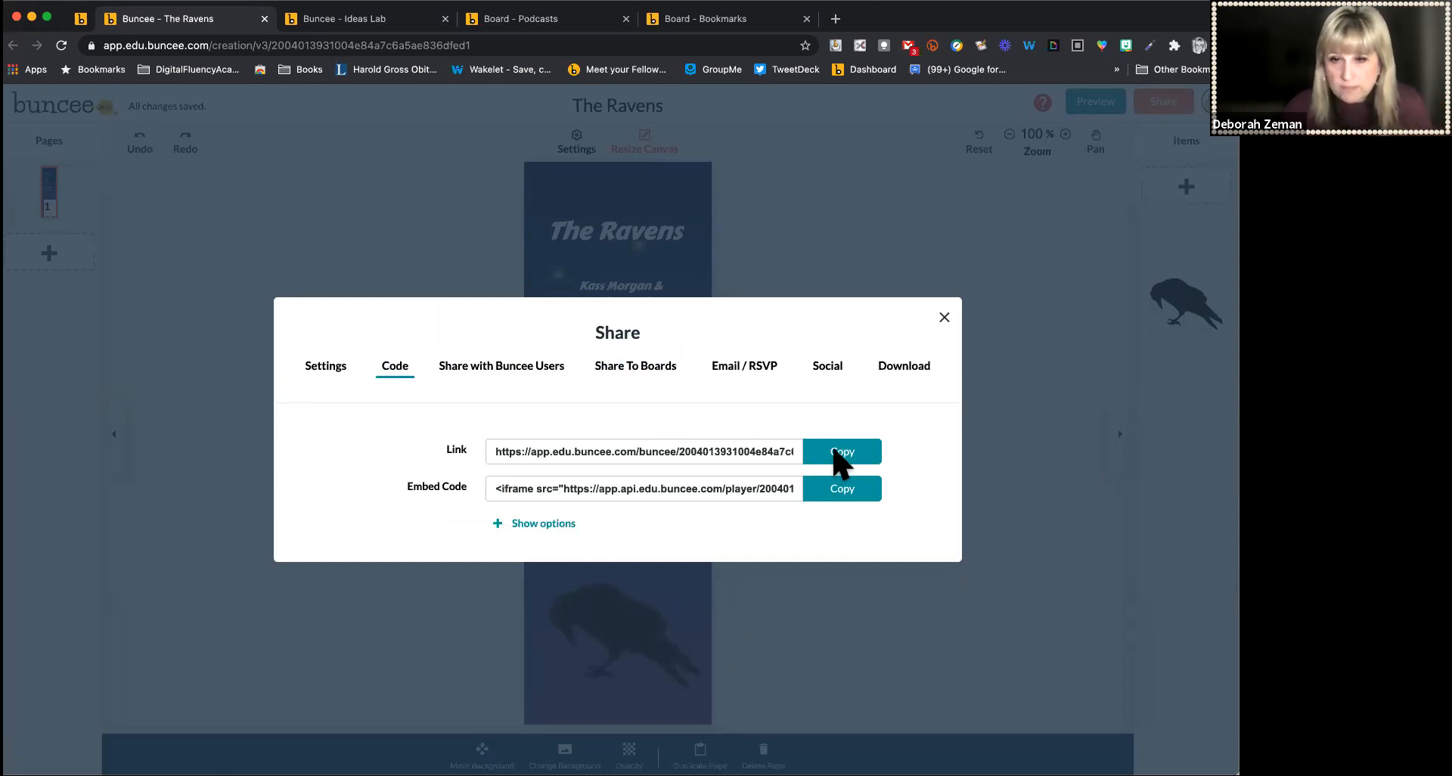
click(835, 452)
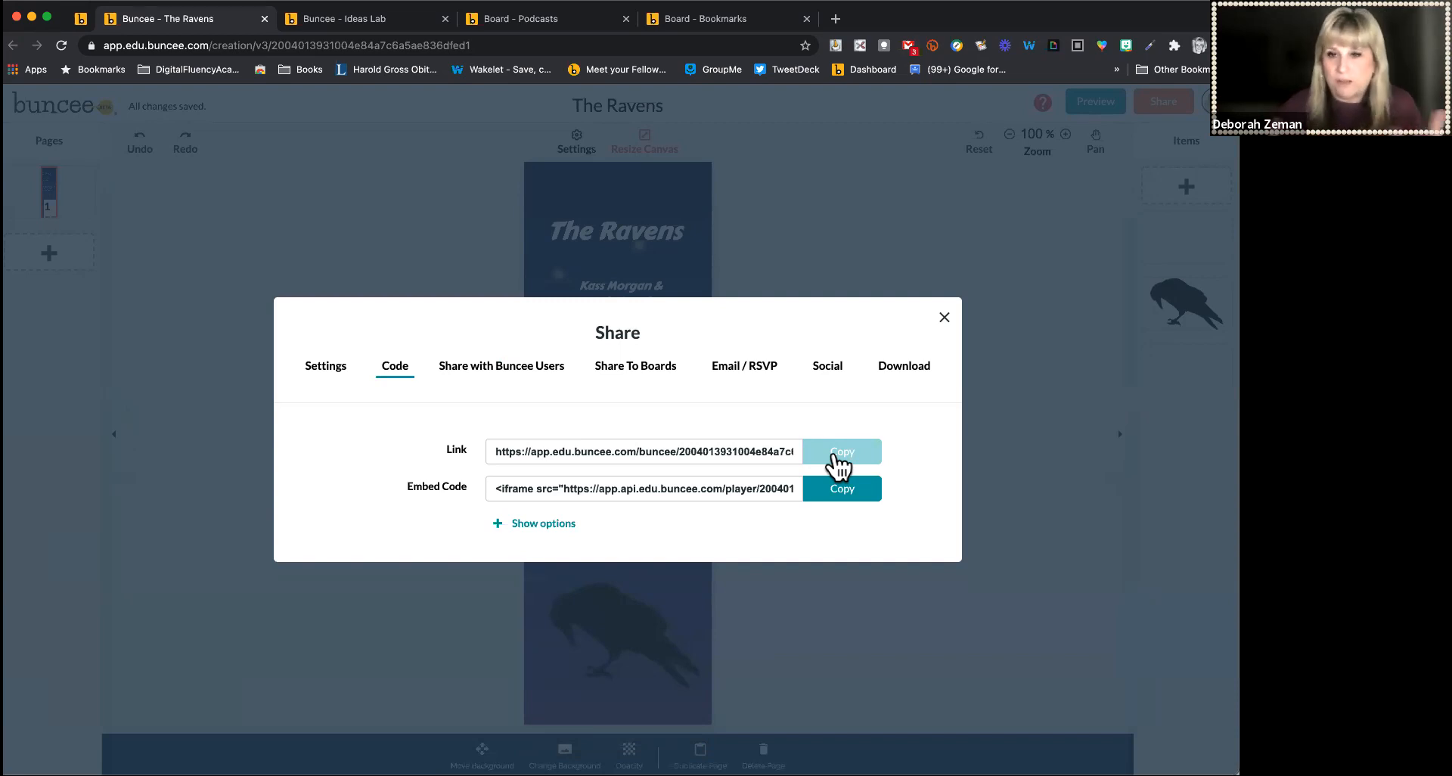
Review the PDF and PNG download options for the bookmark, then close the Share dialog
click(906, 368)
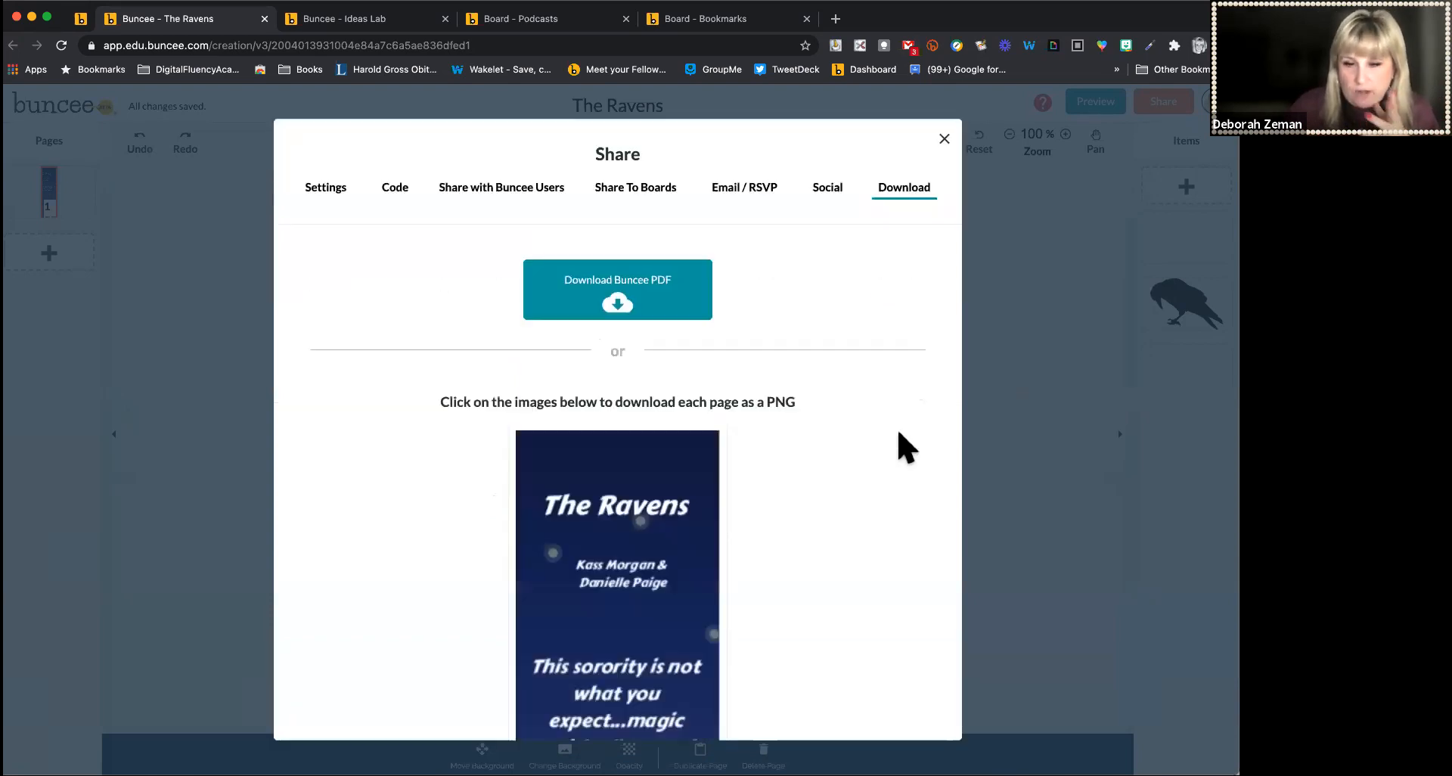
scroll(905, 446, down, 5)
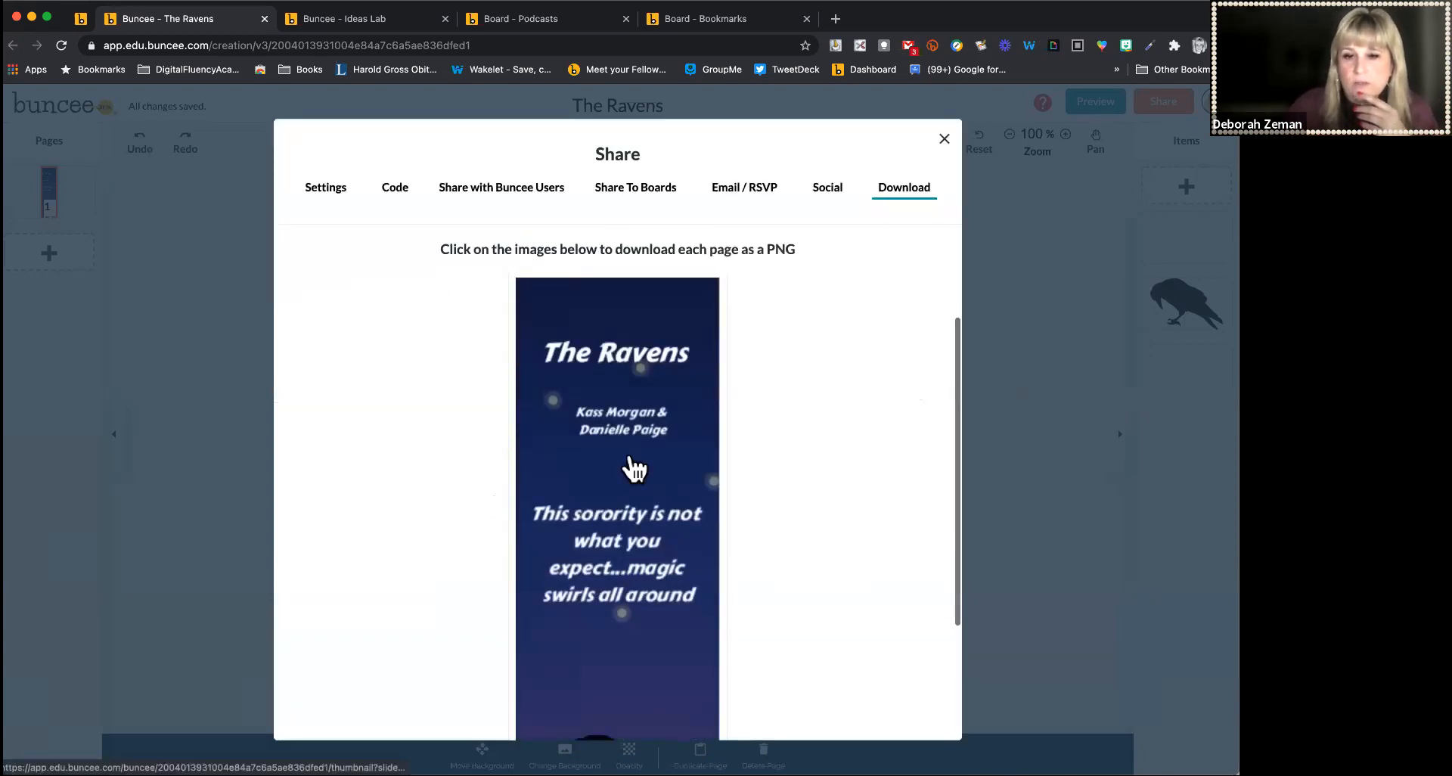
scroll(632, 464, up, 5)
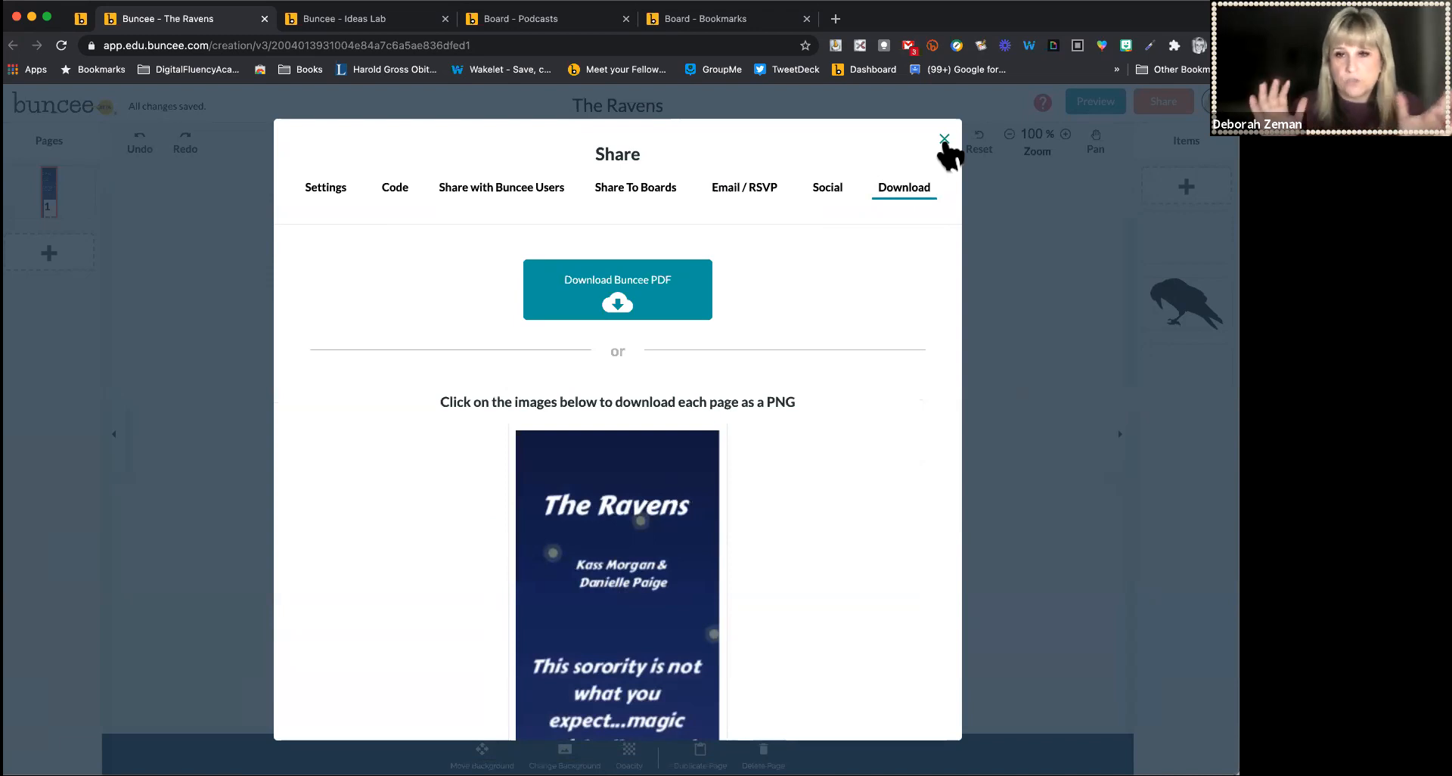
click(945, 139)
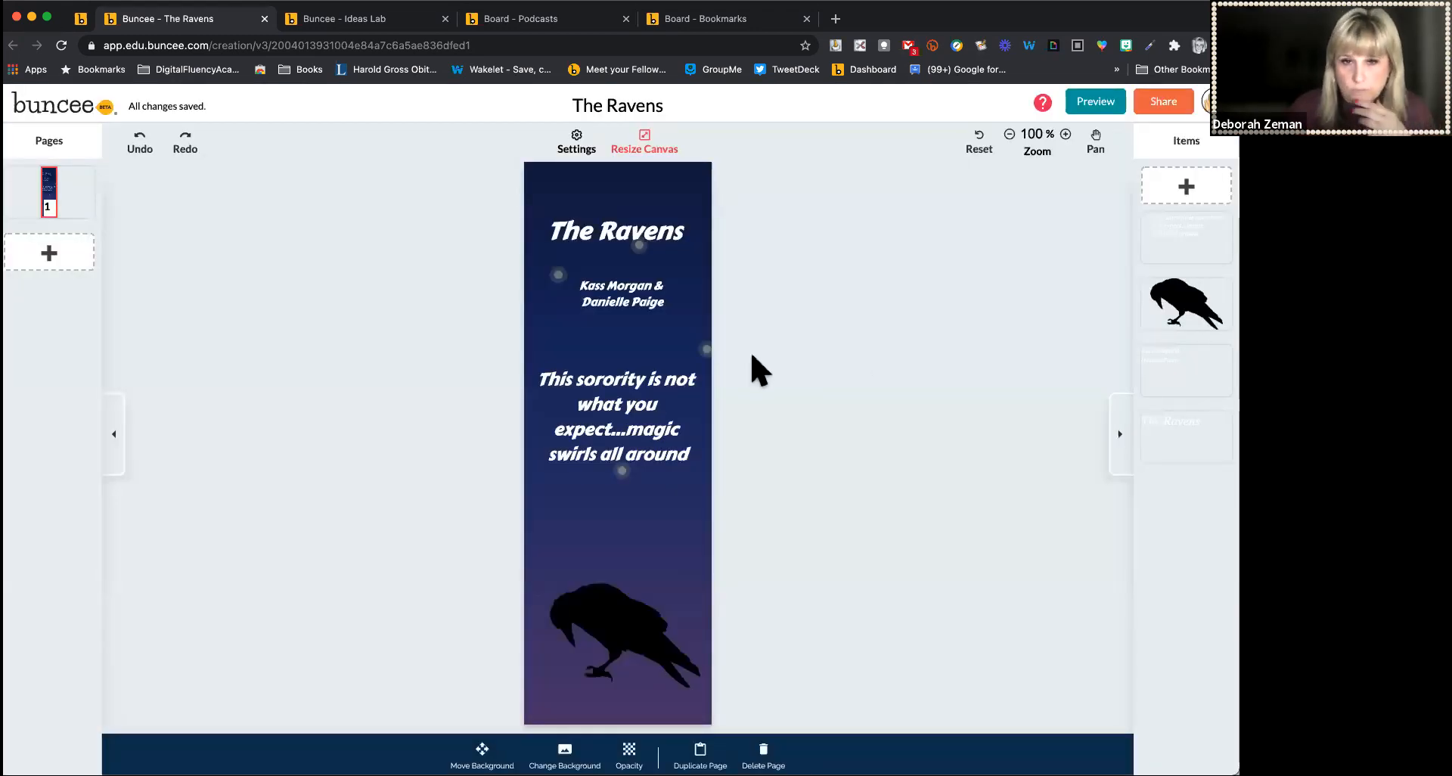
Reopen the Share dialog and browse the board, email/RSVP and social sharing options before closing it
click(609, 307)
click(1161, 101)
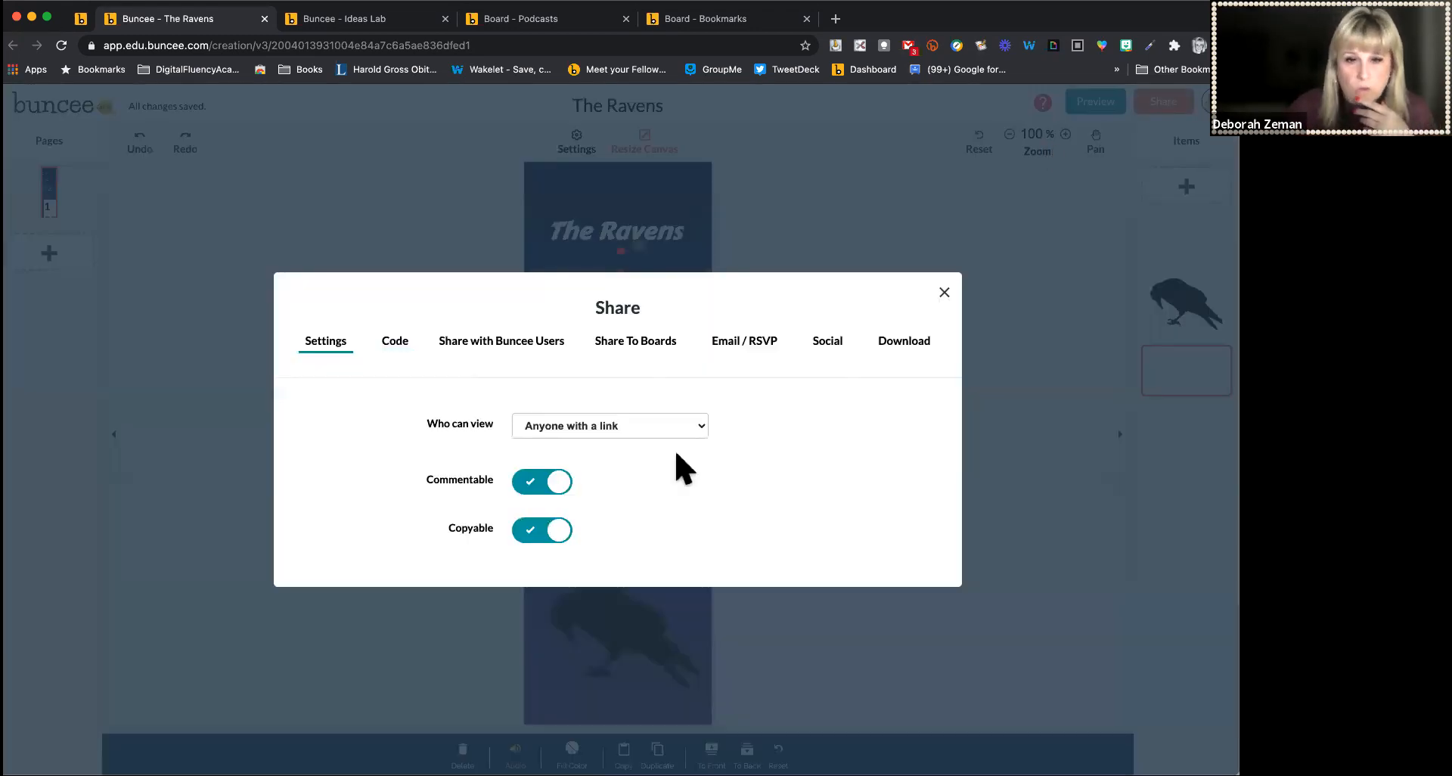
click(644, 342)
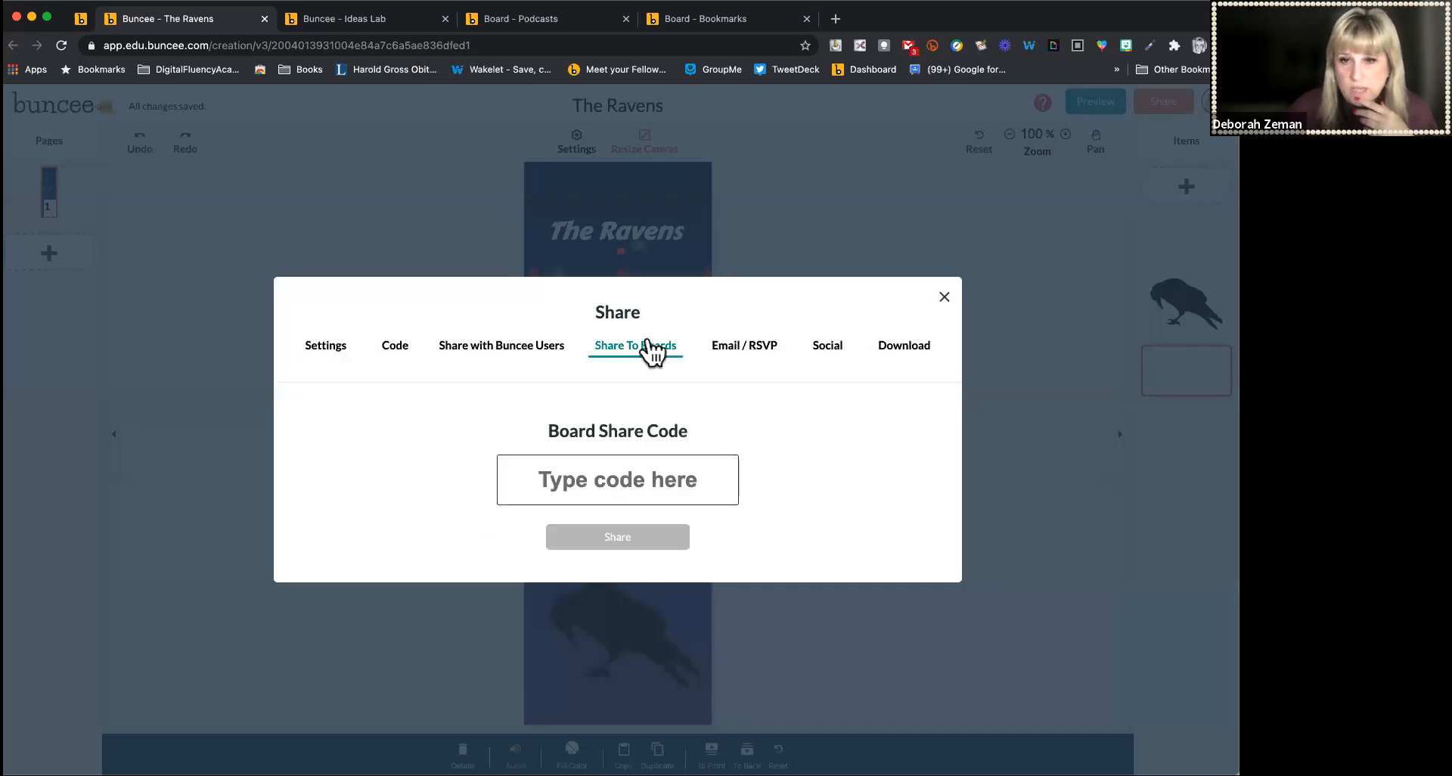
click(741, 341)
click(816, 346)
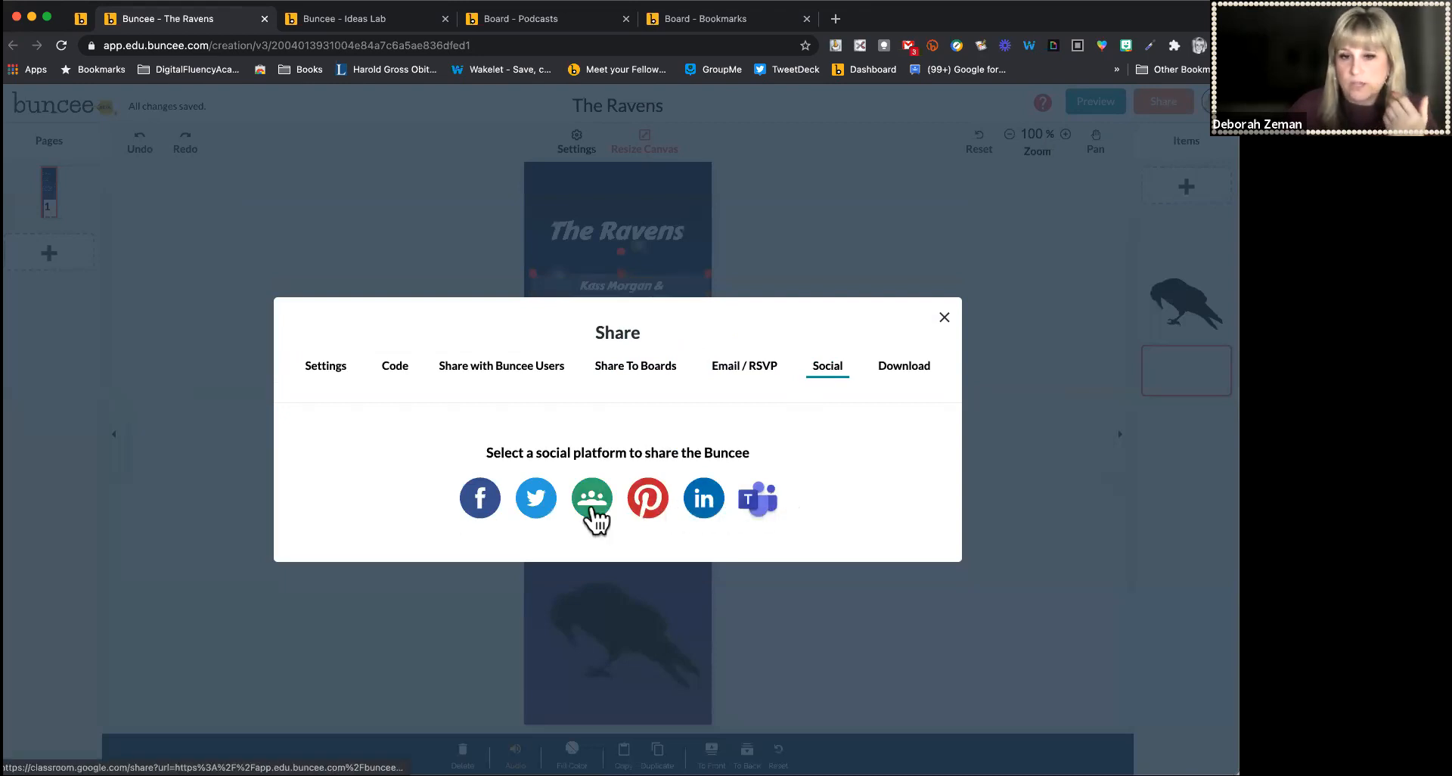
click(946, 317)
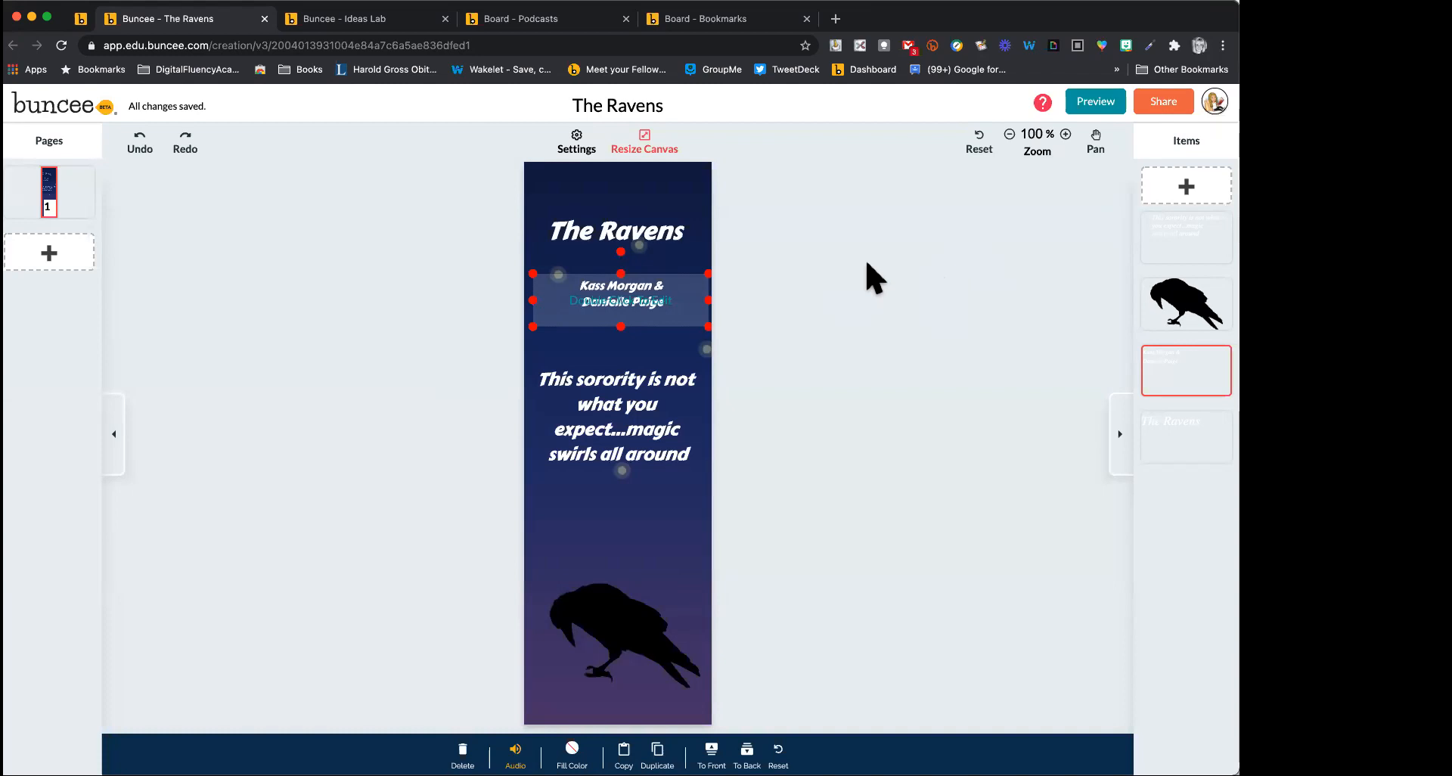
Move the authors text slightly lower on the bookmark
click(872, 278)
drag(668, 282, 658, 292)
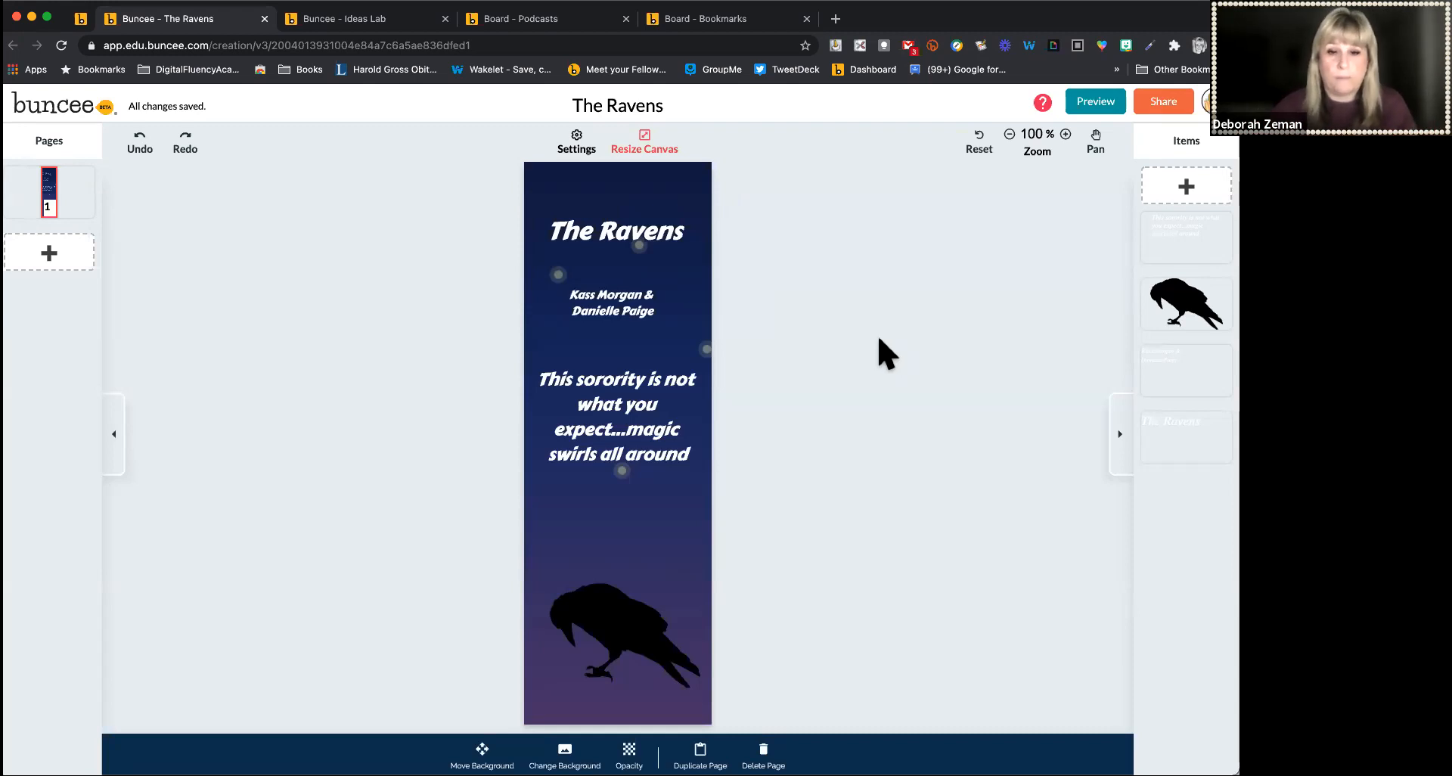
Add a text box at the bottom of the bookmark reading For ages 16+
click(1196, 188)
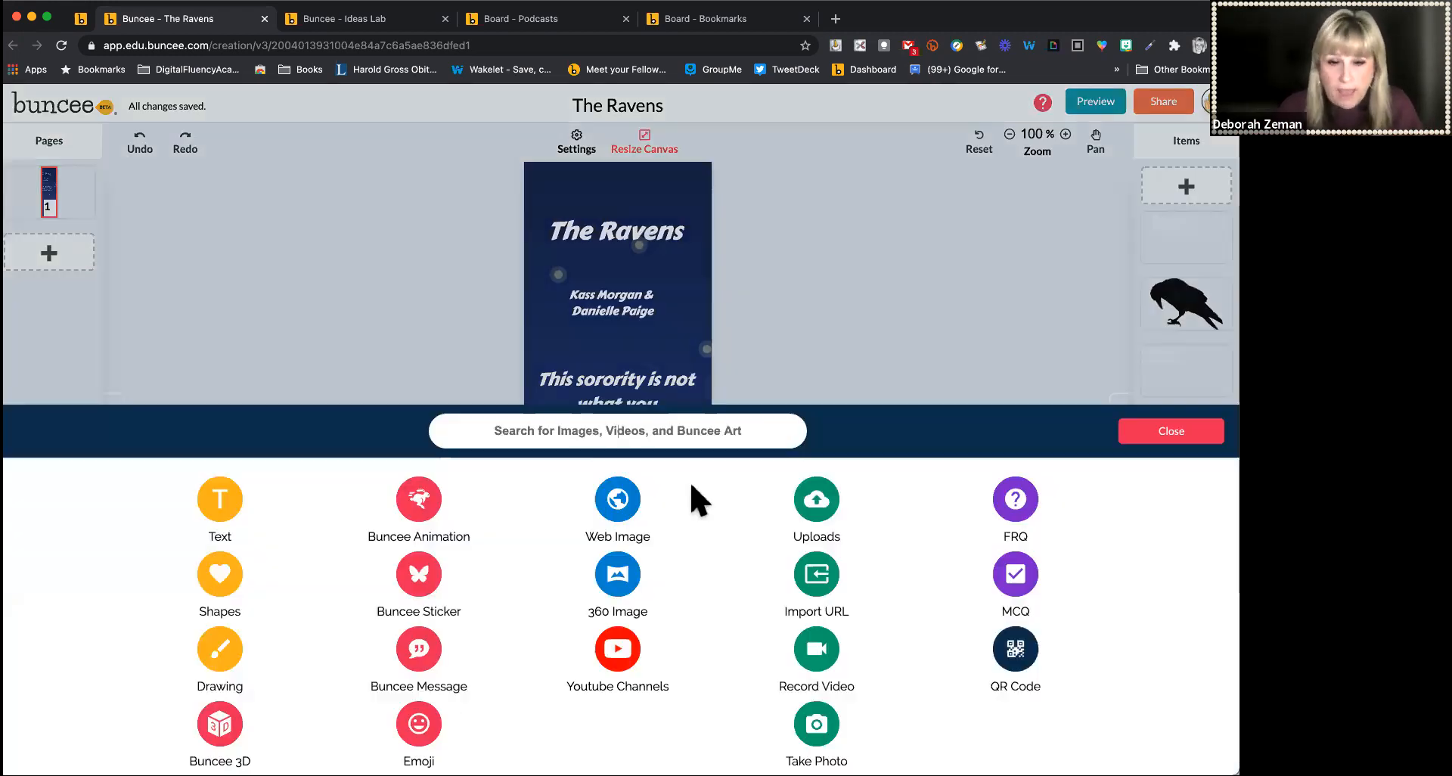
click(219, 510)
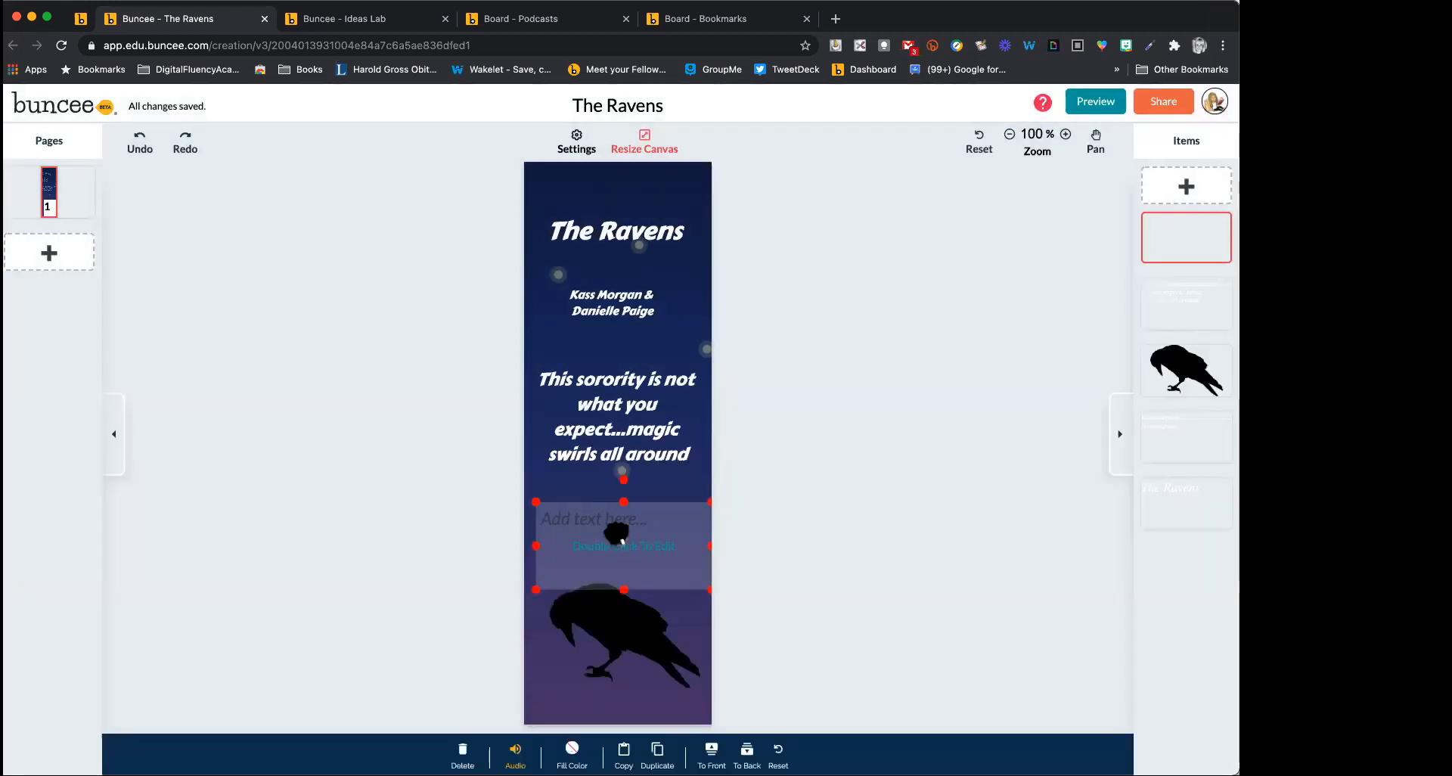
drag(616, 533, 614, 690)
double_click(611, 685)
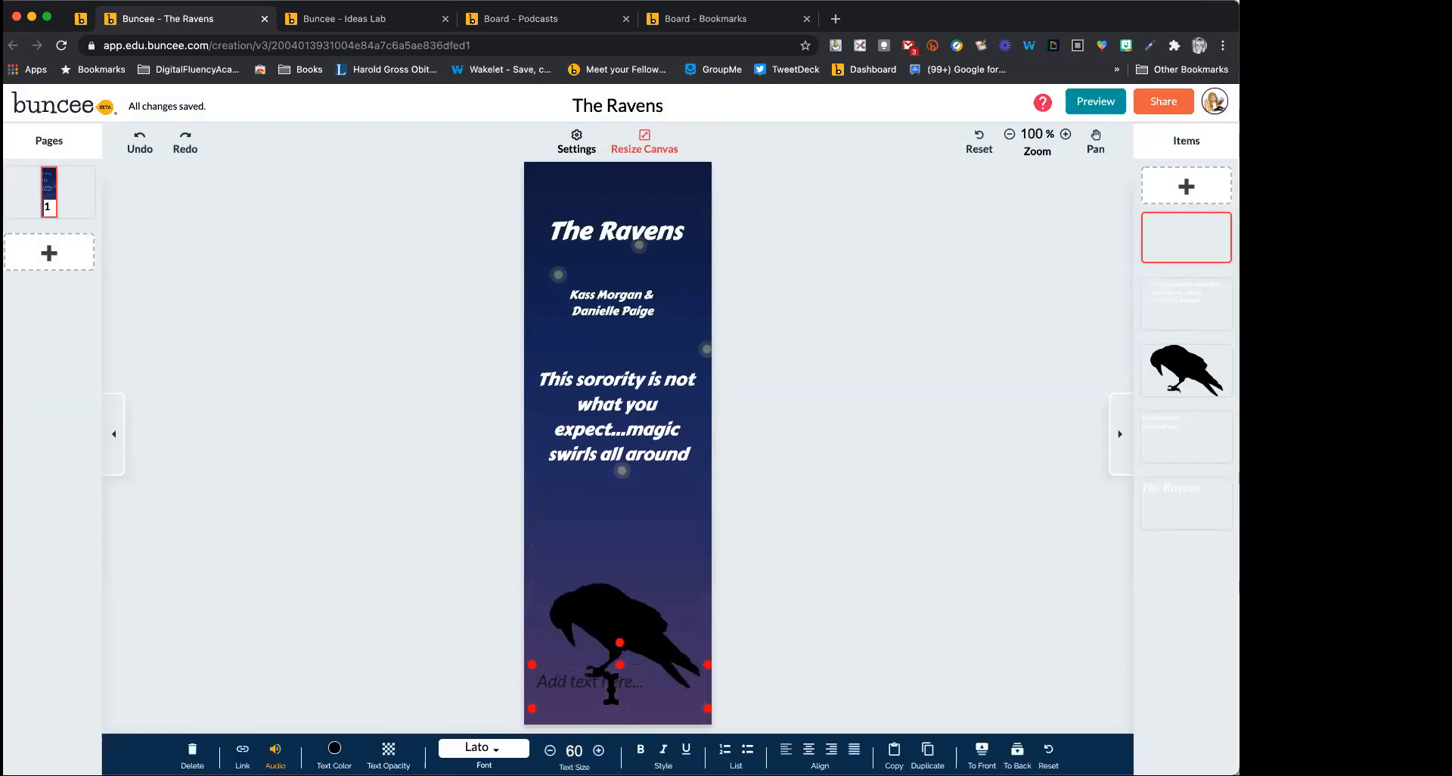
text(For ages)
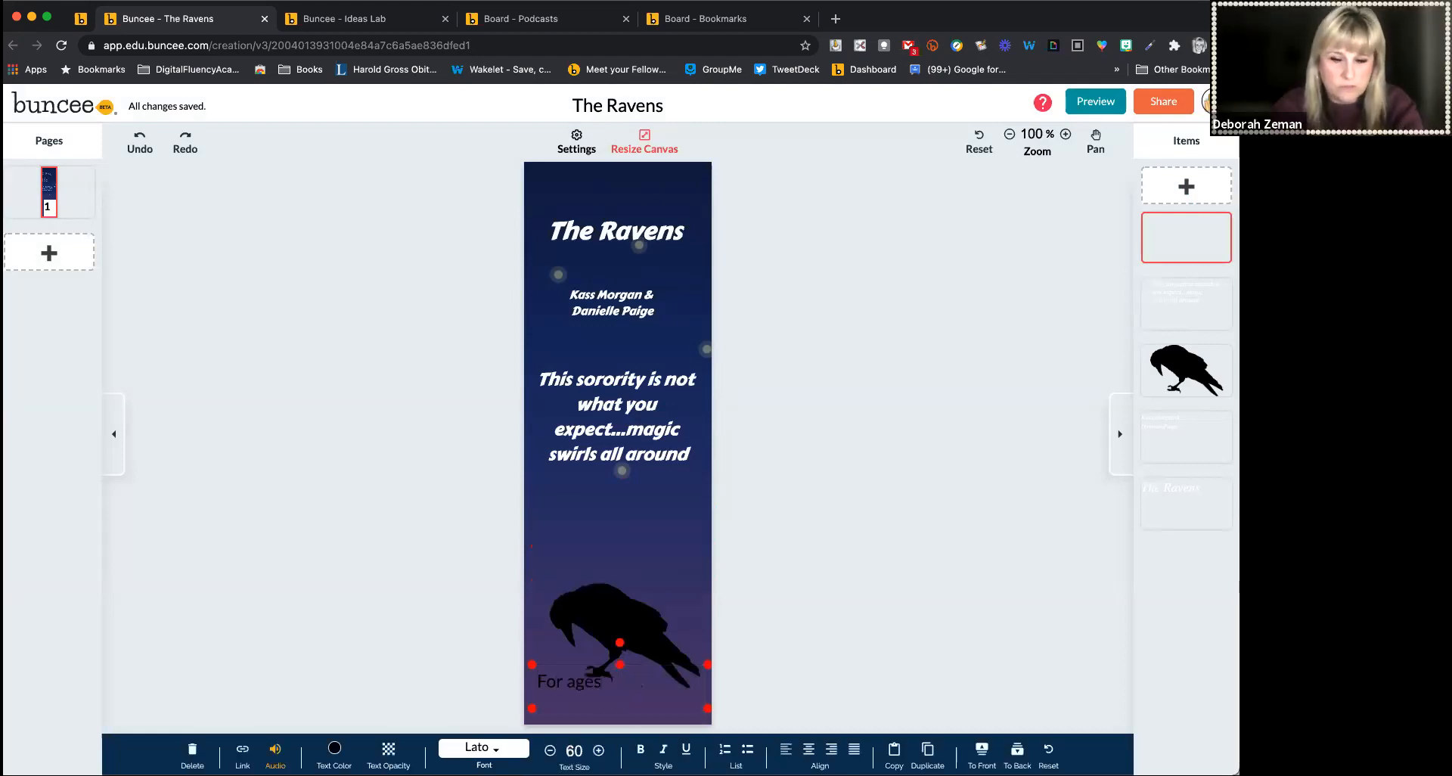
text( 16+)
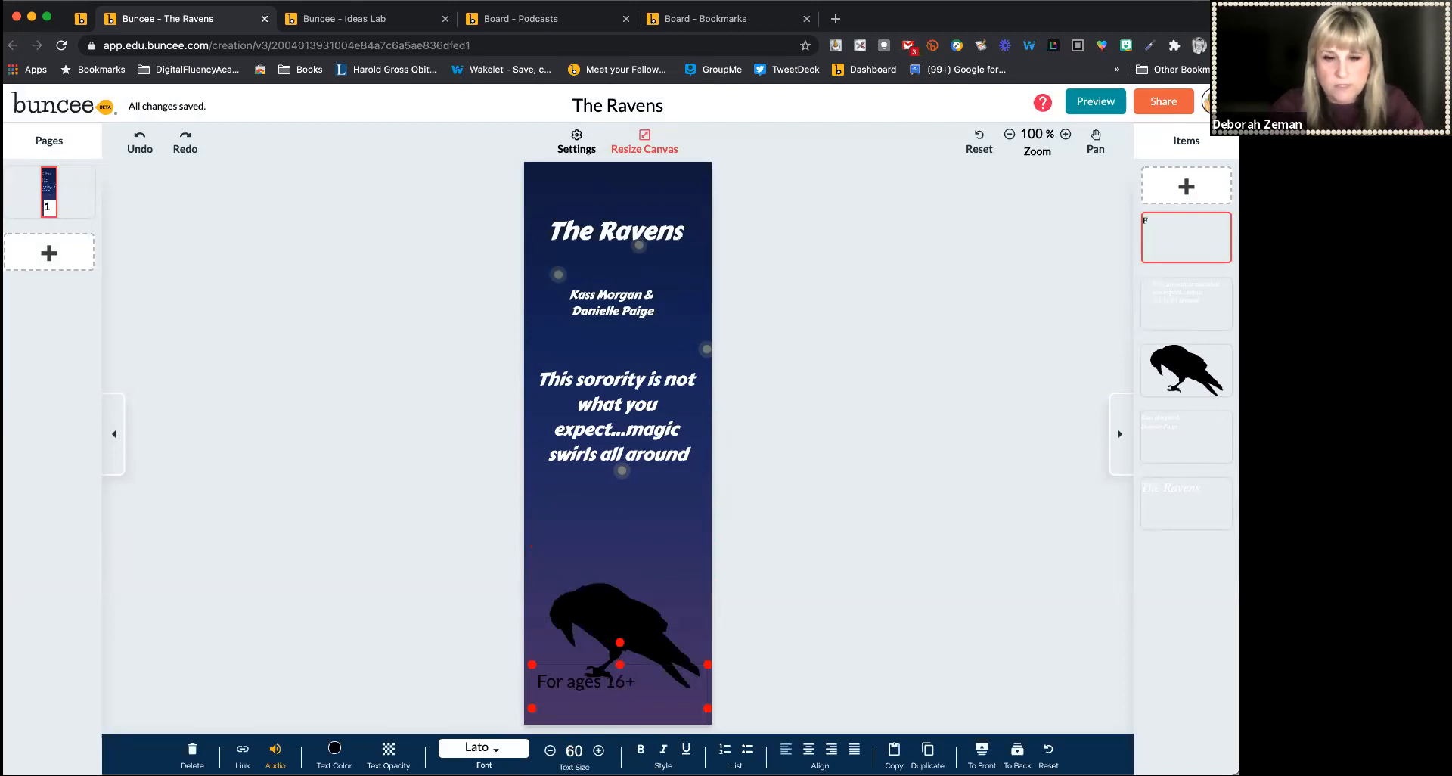
click(797, 640)
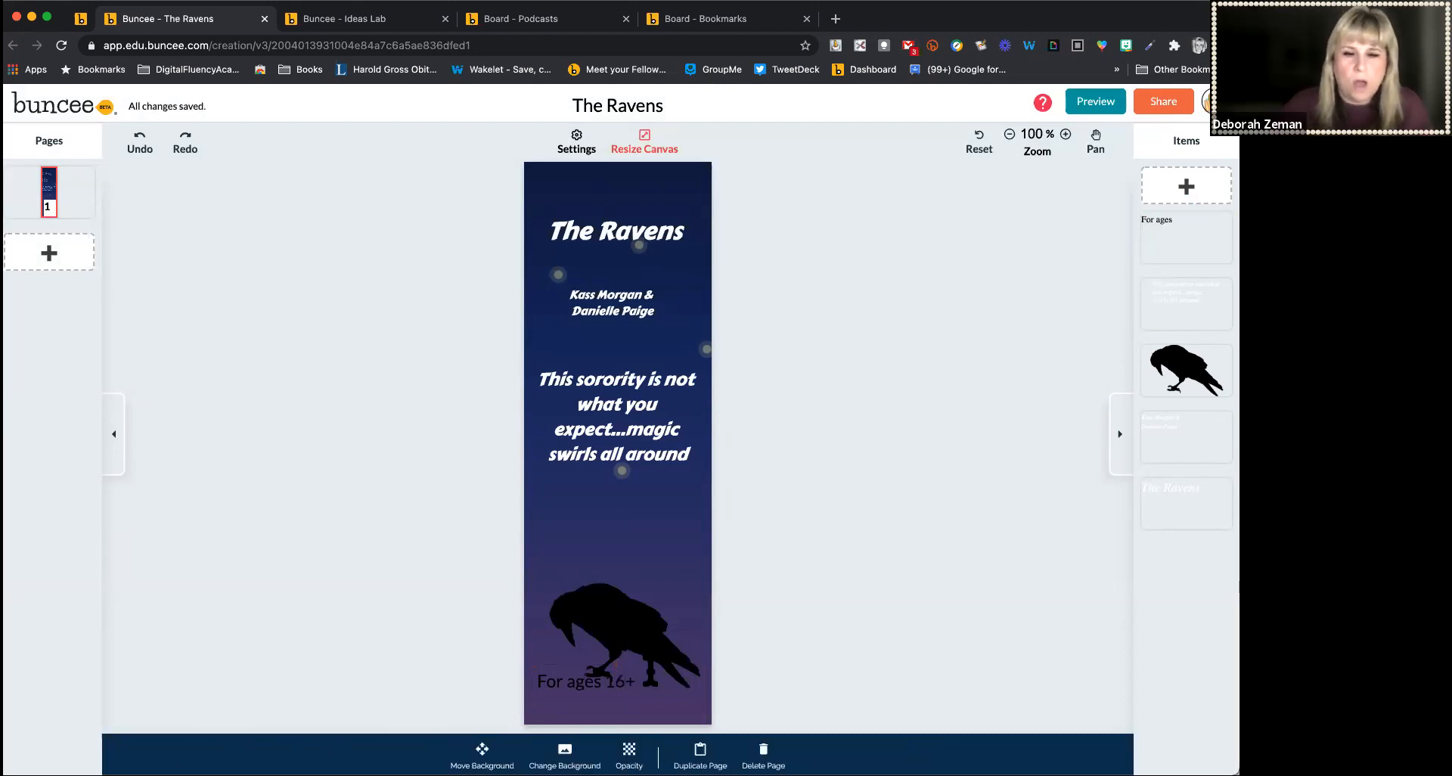
Shift the age text lower, then delete that text box
drag(626, 681, 649, 697)
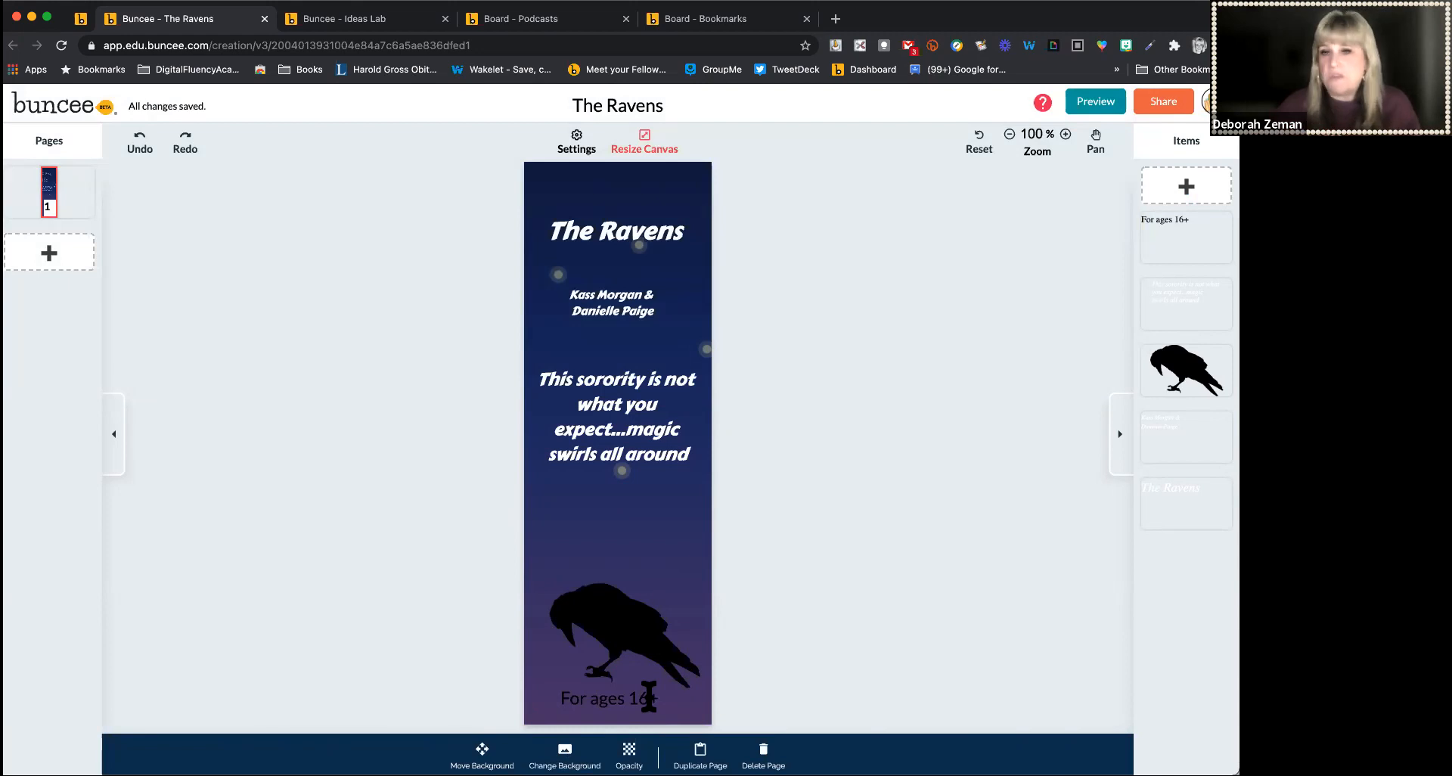
click(649, 698)
key(Delete)
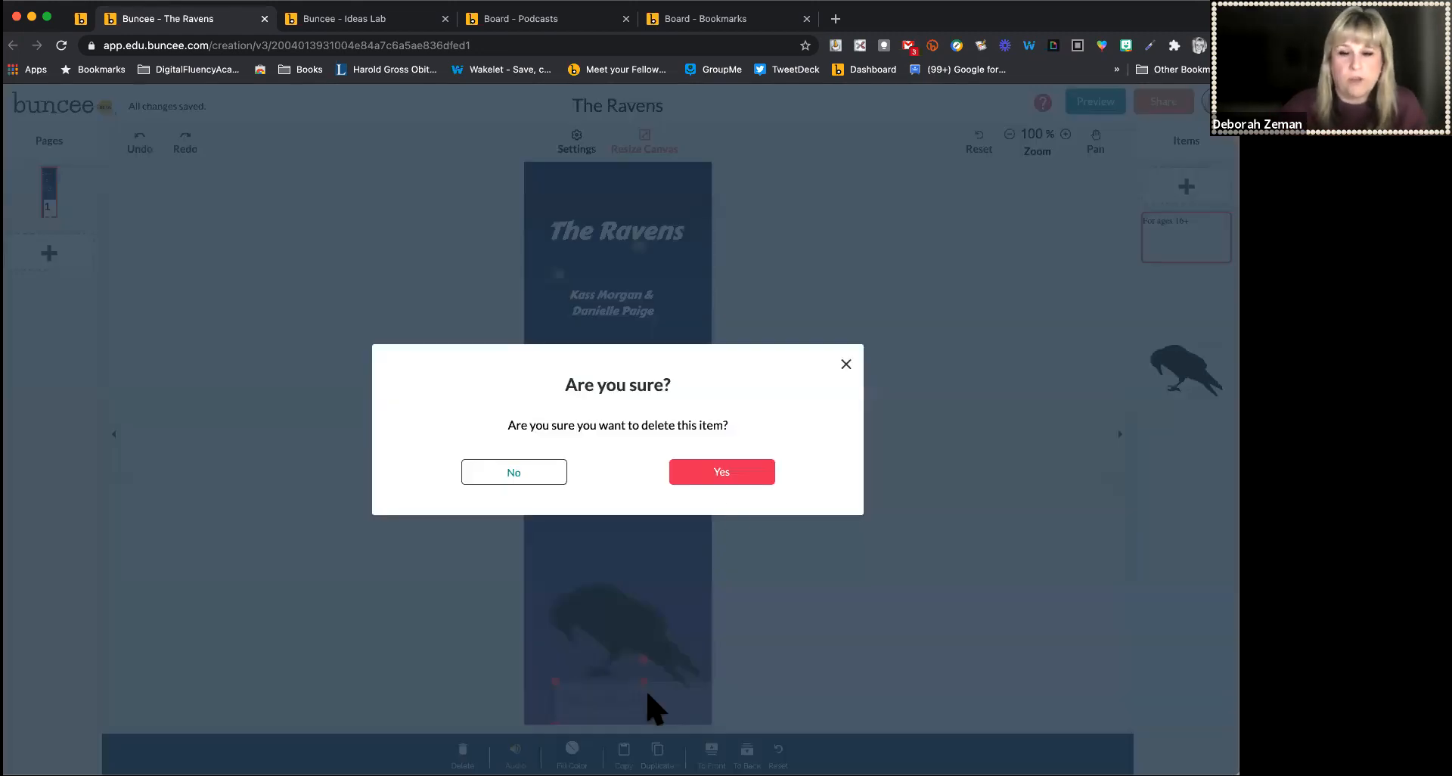
click(722, 474)
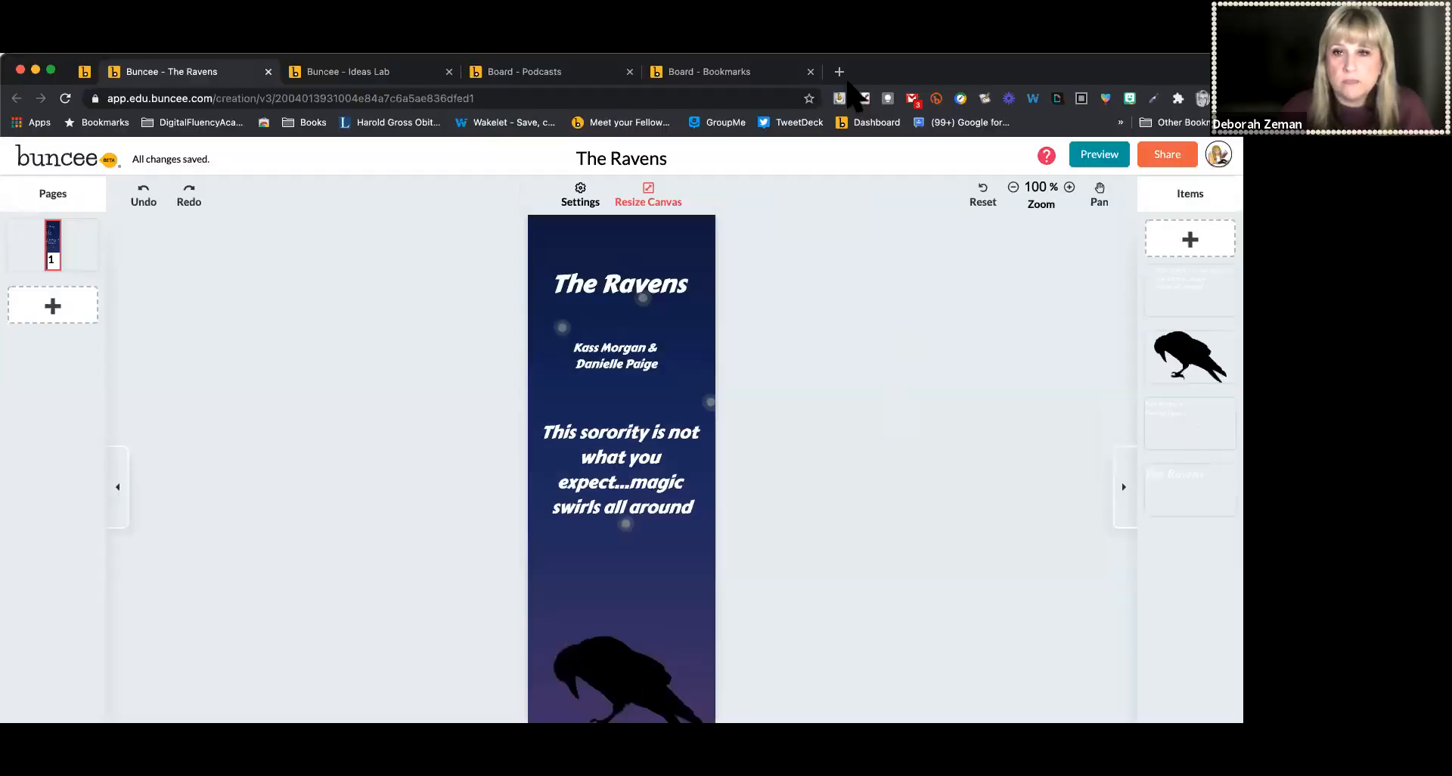
Open Google Drive in a new browser tab
click(836, 18)
text(drive.google.com/drive/u/0/?tab=wo1)
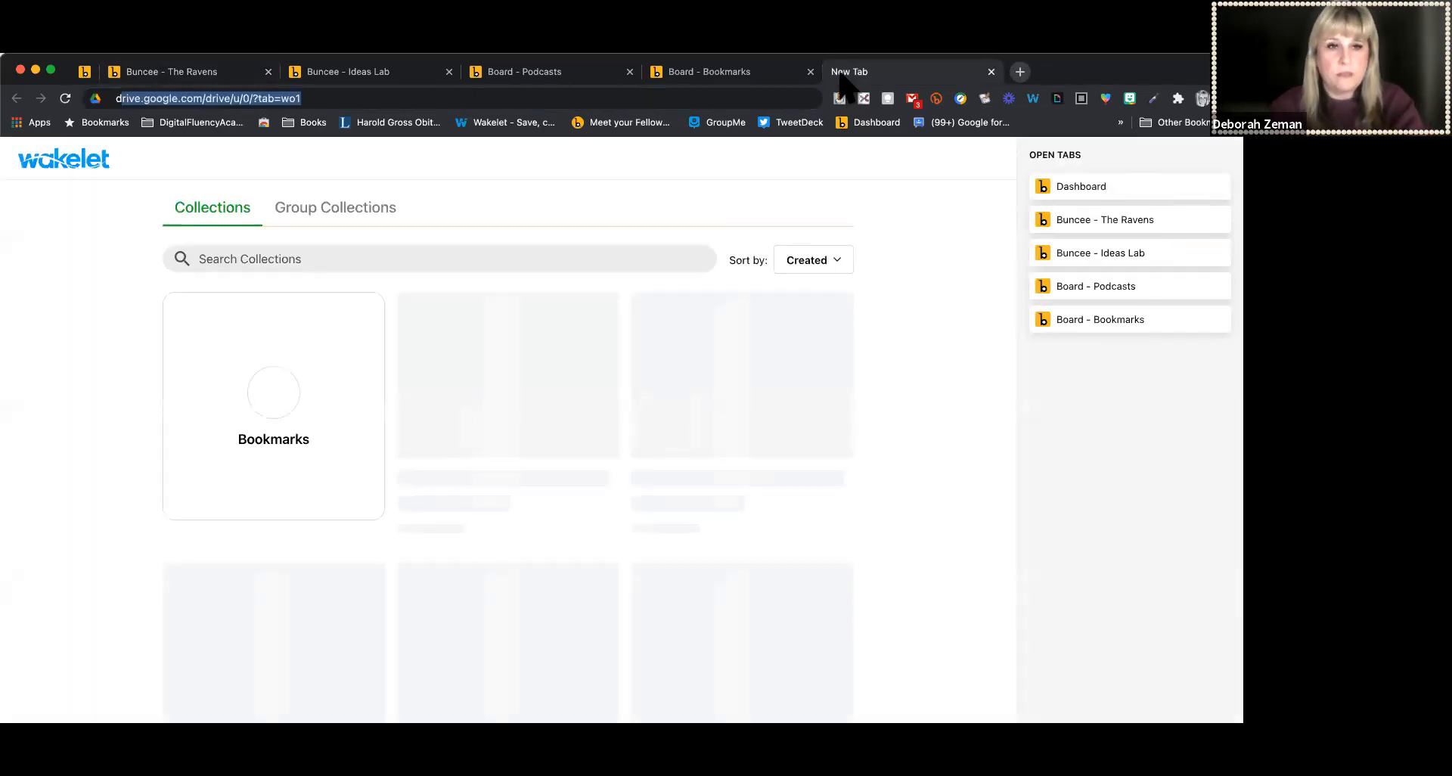
key(Return)
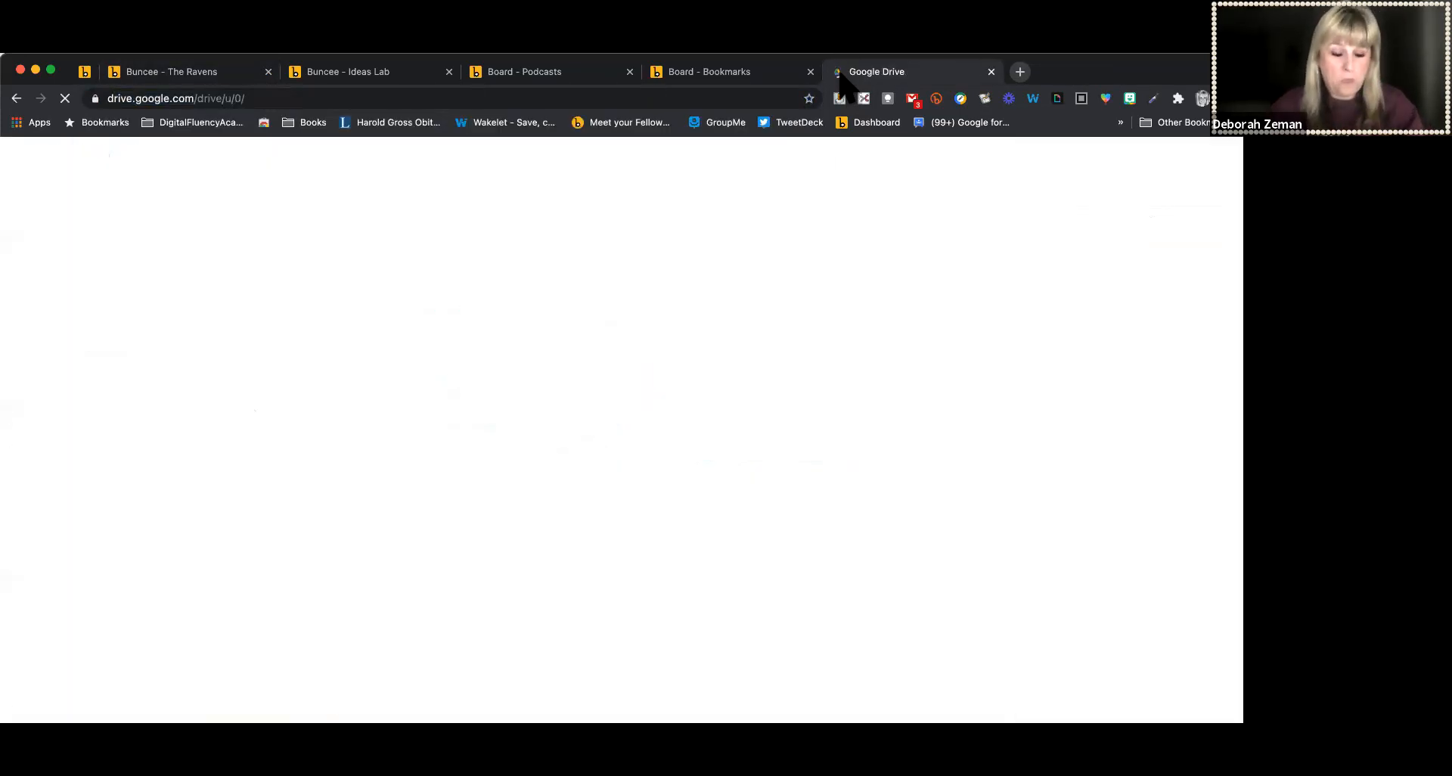
double_click(1092, 67)
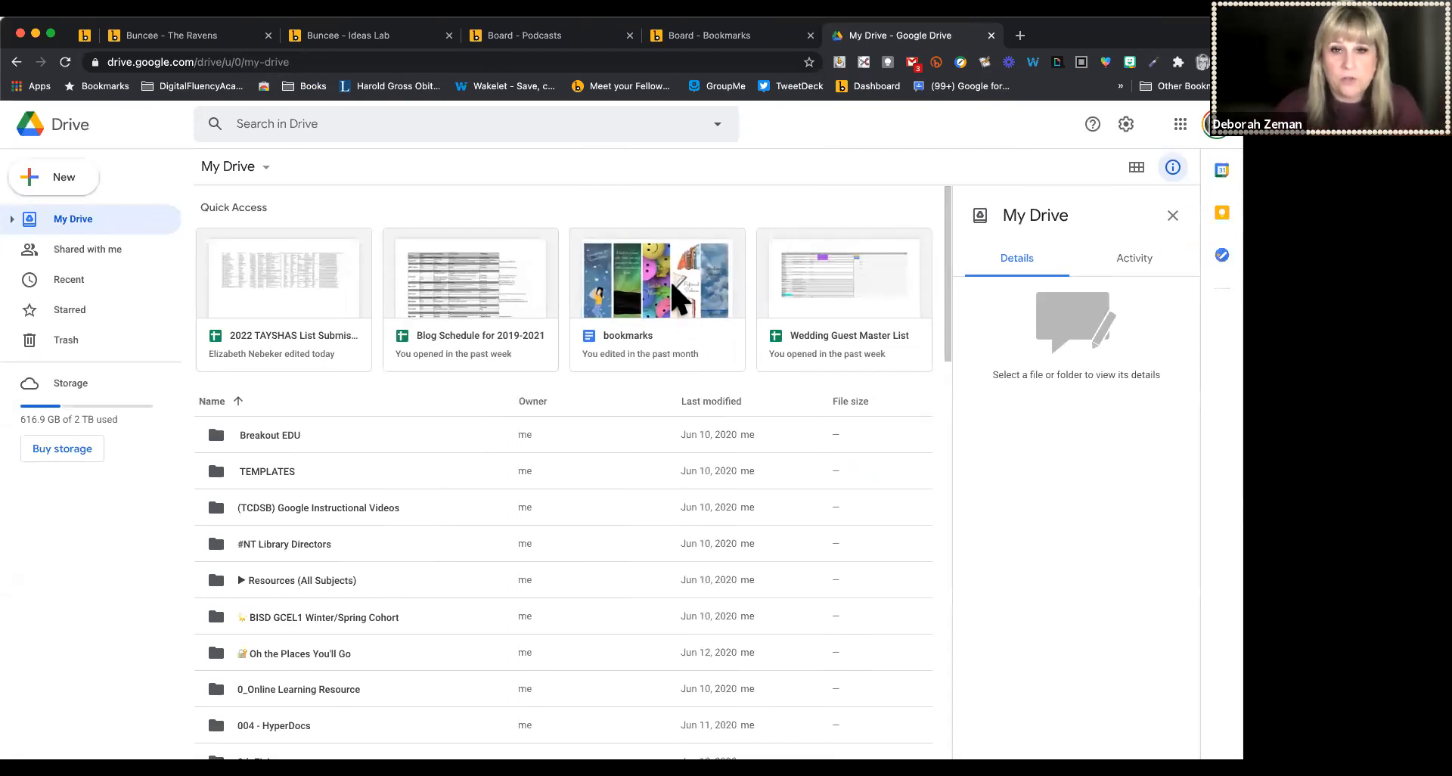
Open the bookmarks document and show the first bookmark image's size and rotation options
click(679, 296)
double_click(678, 297)
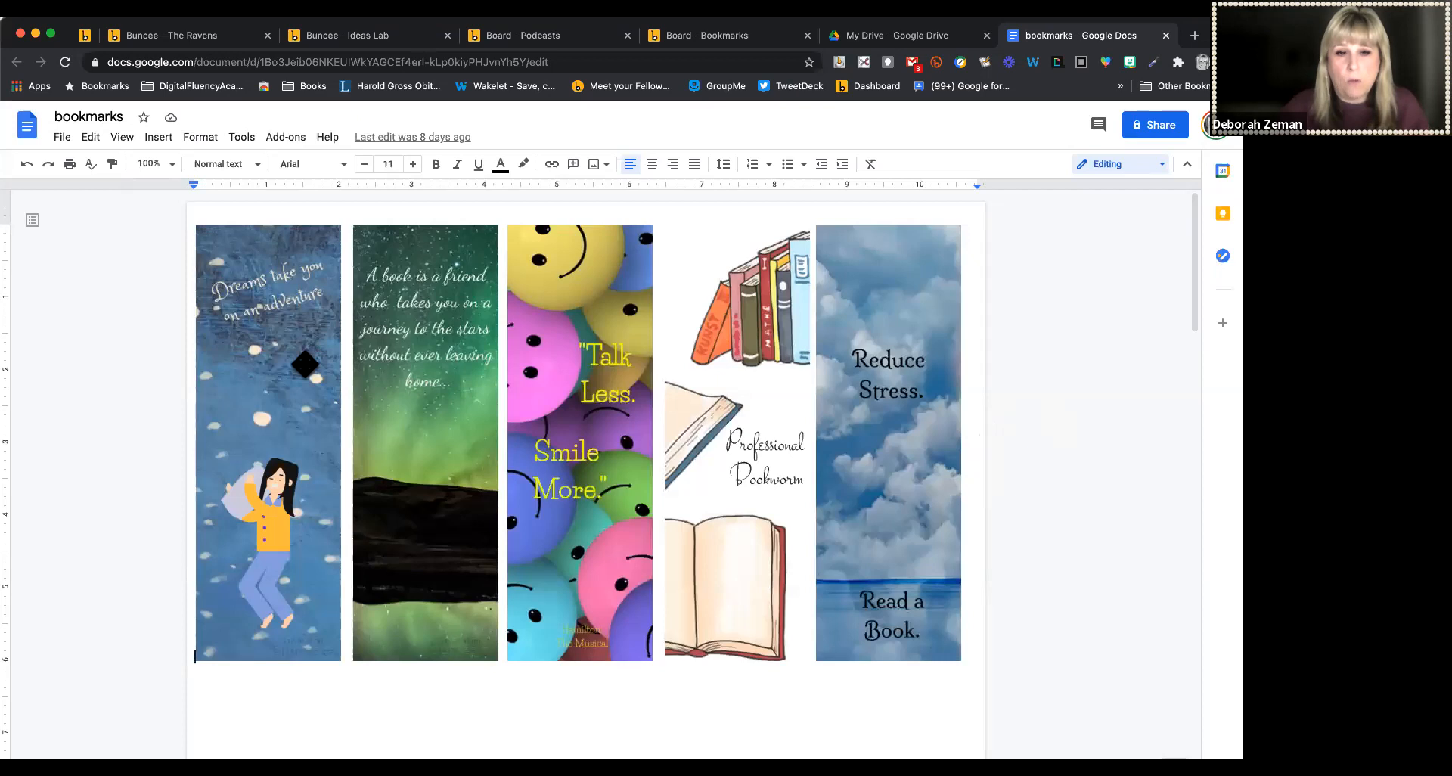
click(305, 364)
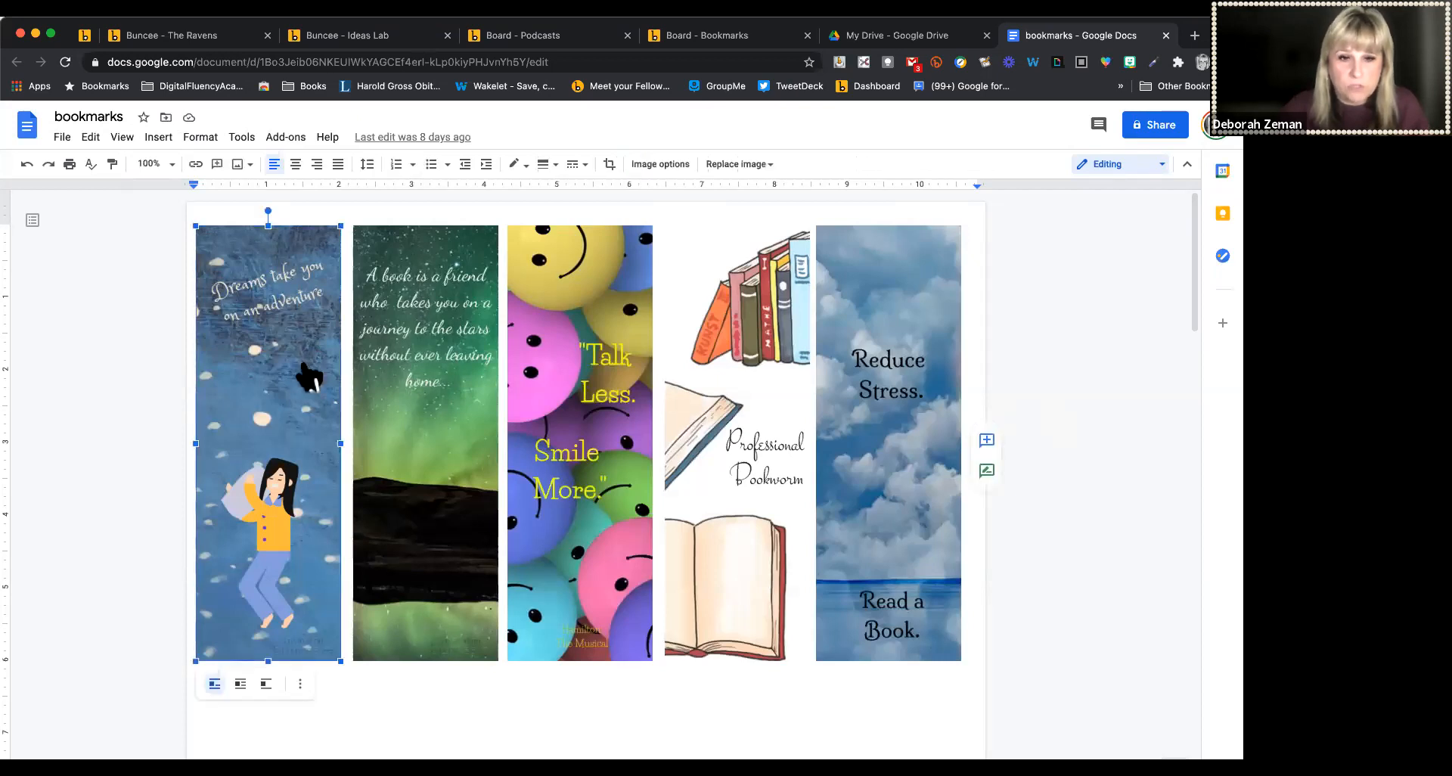
right_click(307, 372)
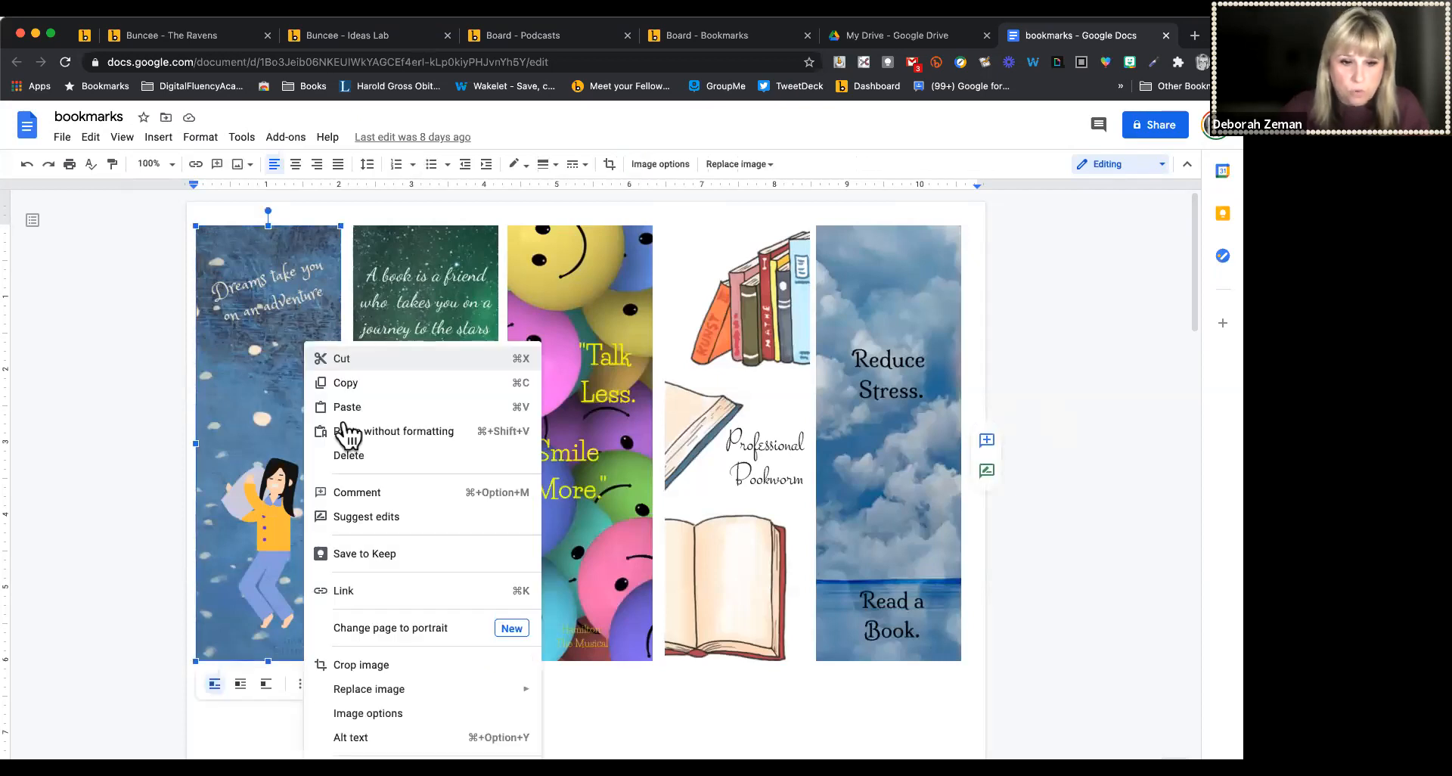
click(389, 713)
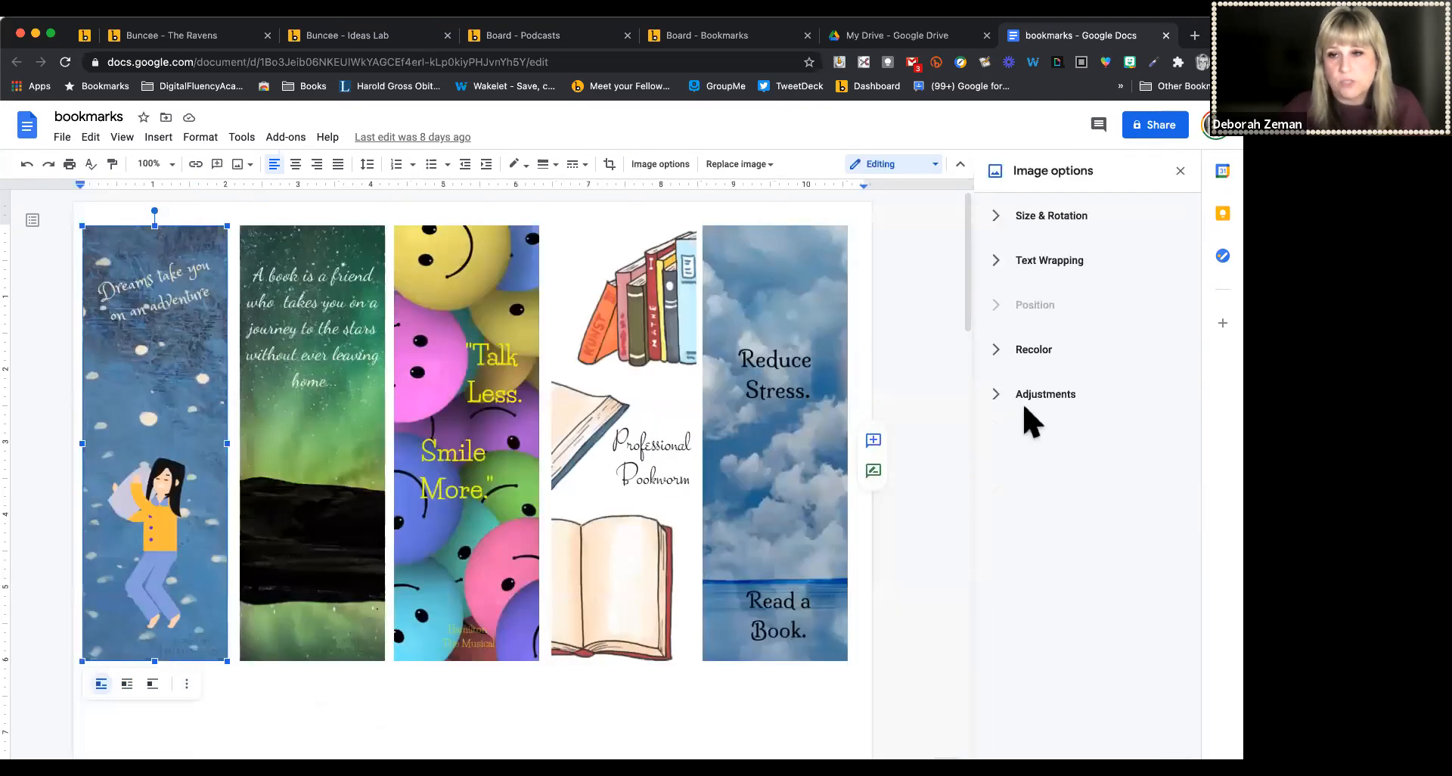
click(1011, 218)
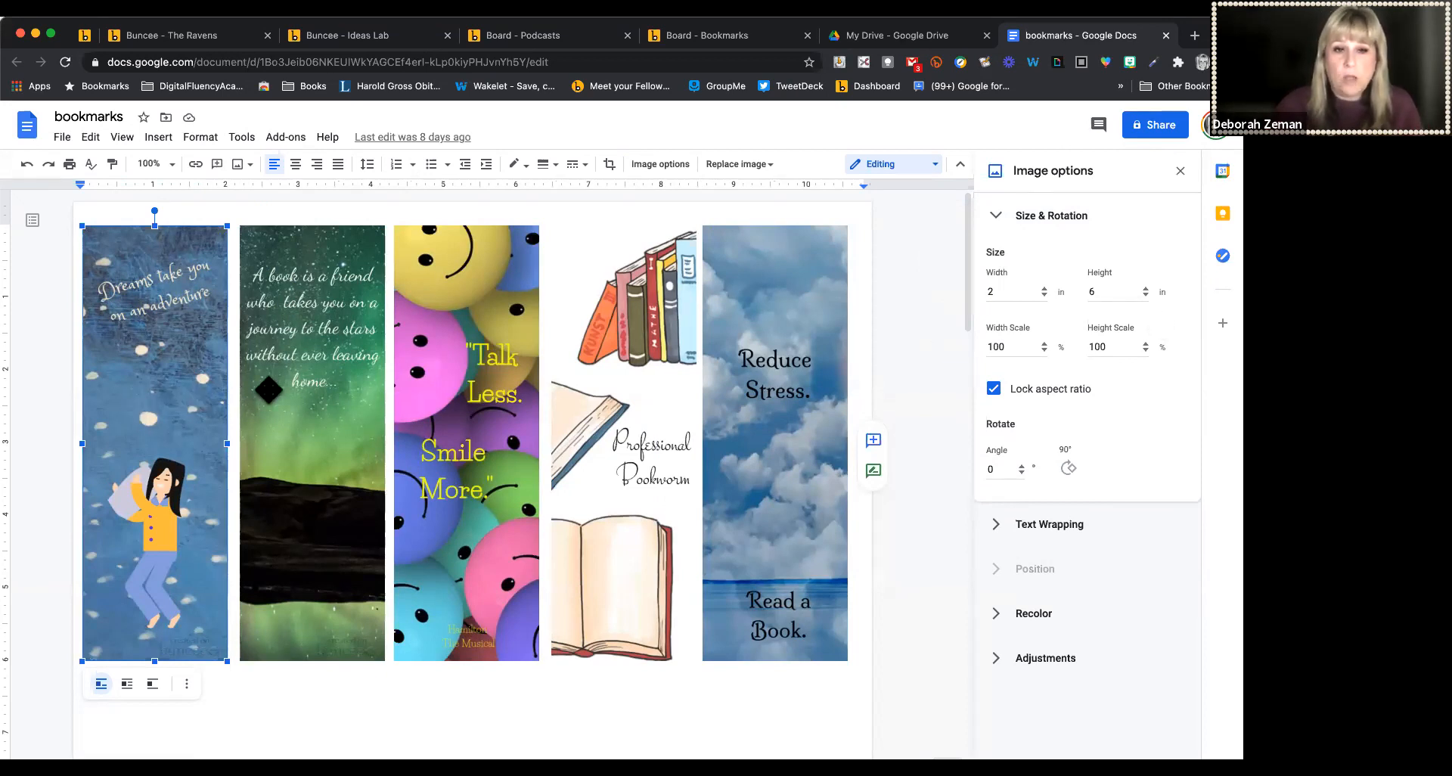
Select other bookmark images and scroll through the document to compare their sizes
click(267, 387)
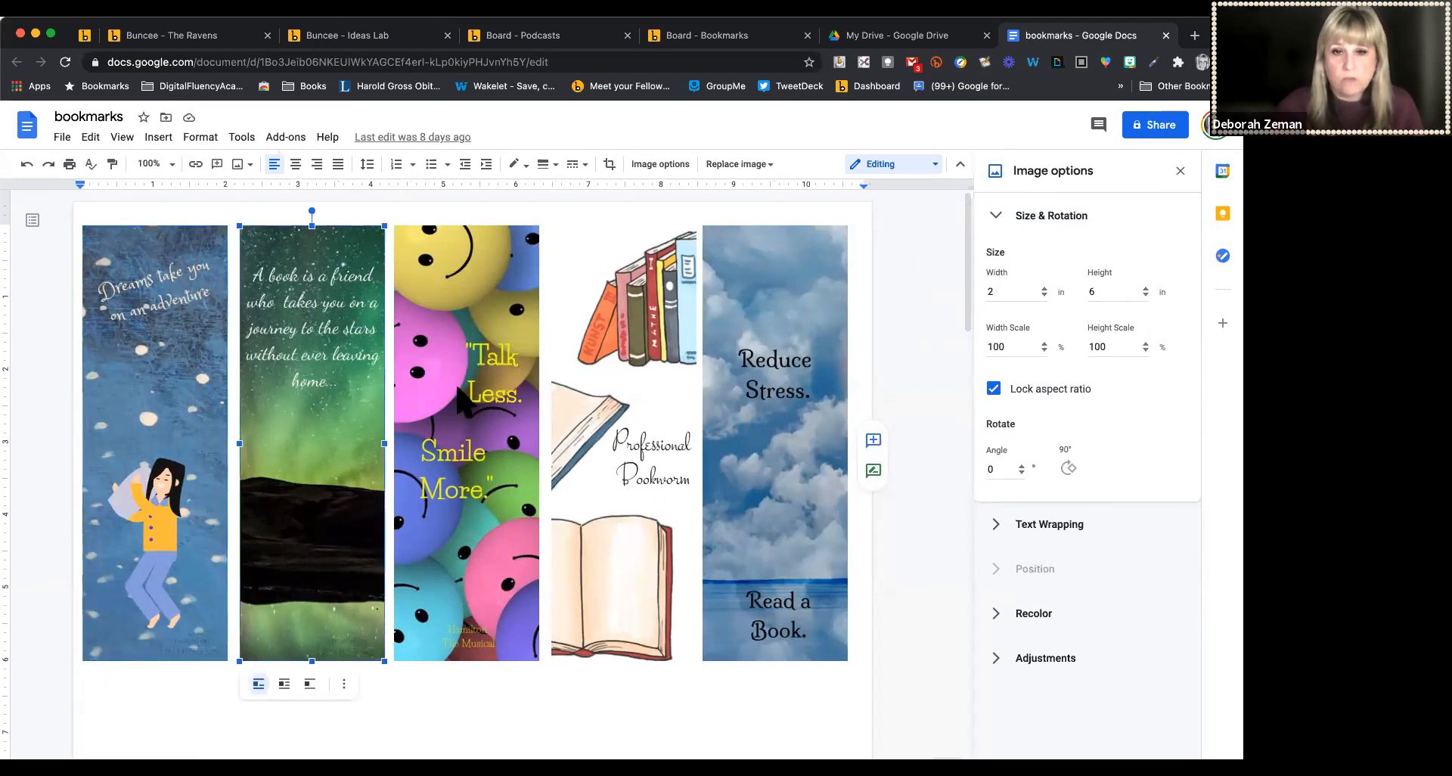
click(647, 388)
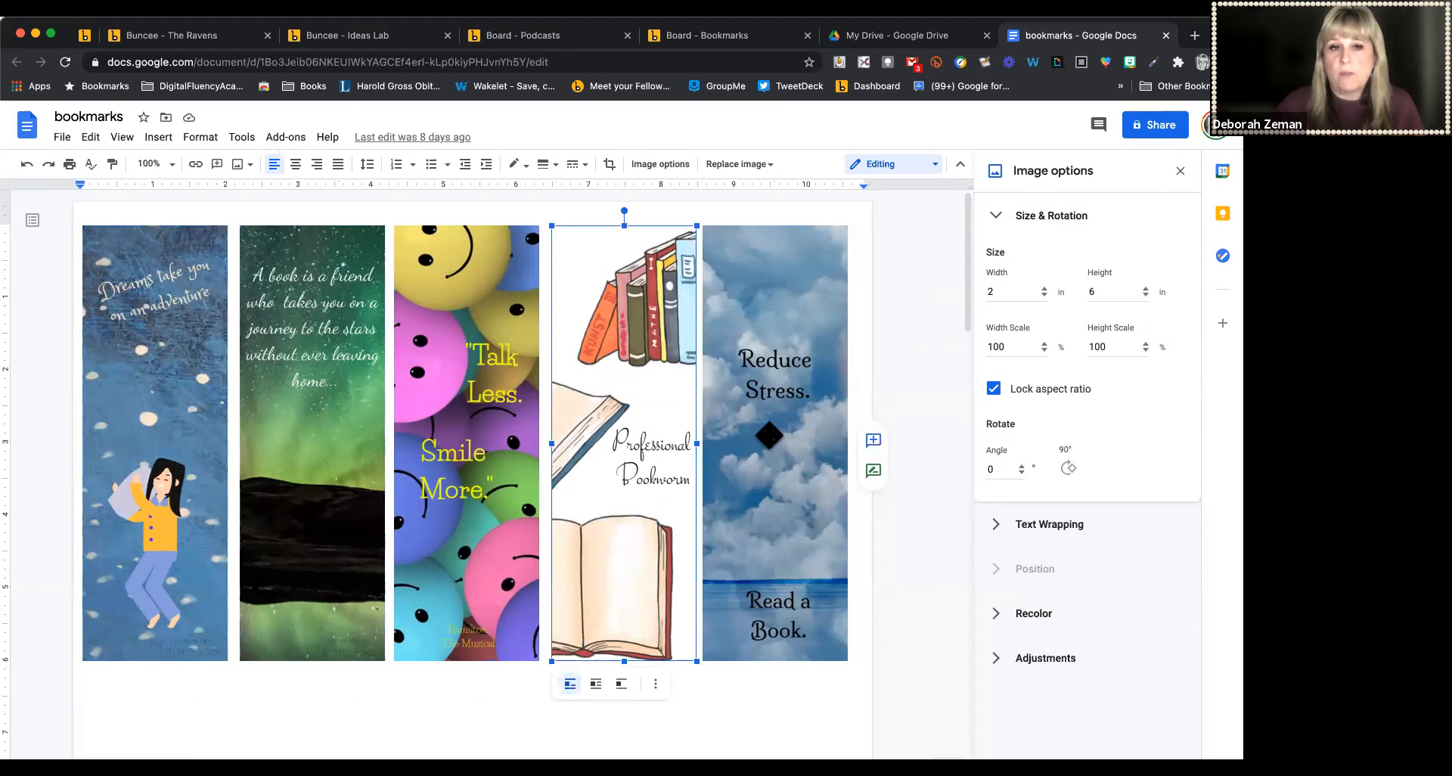
scroll(472, 473, down, 6)
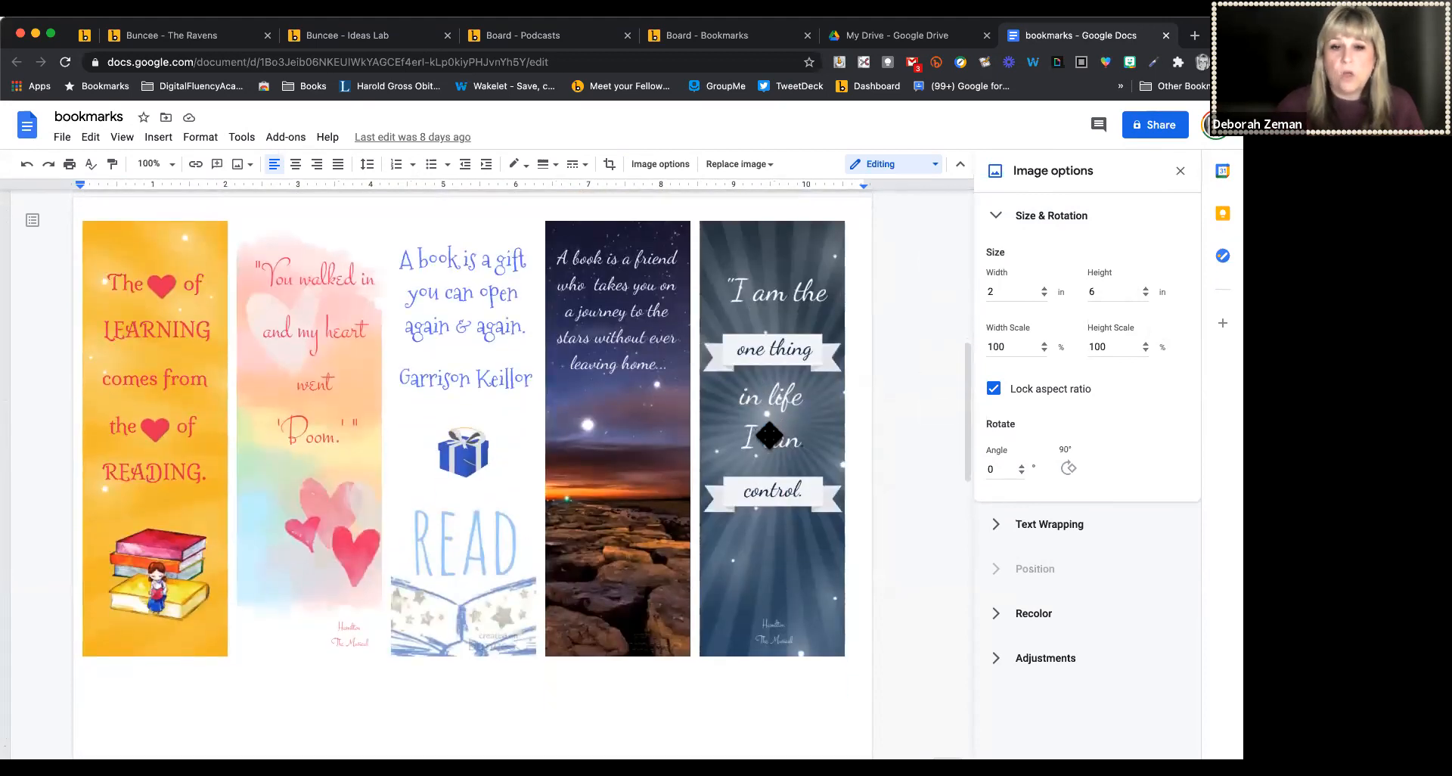
scroll(769, 435, down, 7)
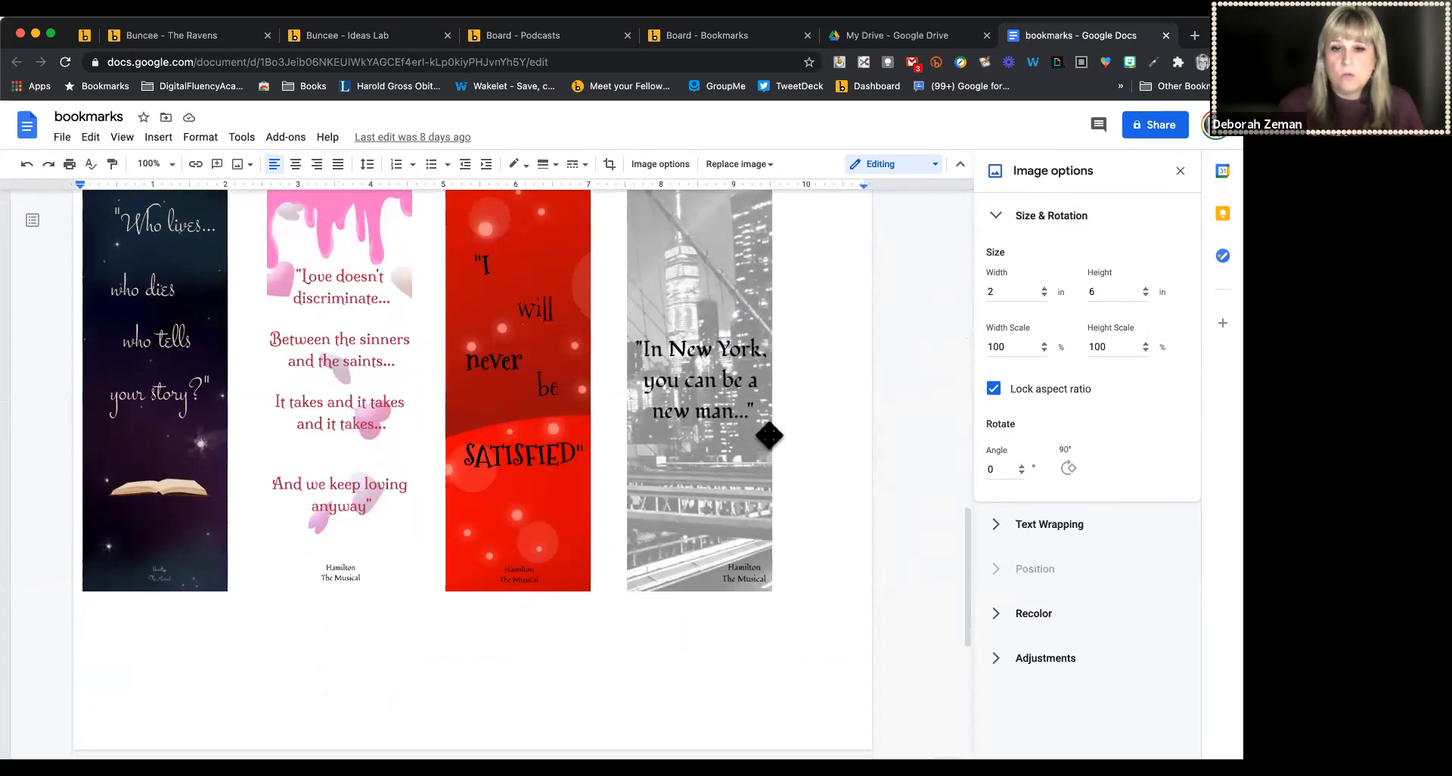
scroll(769, 436, up, 12)
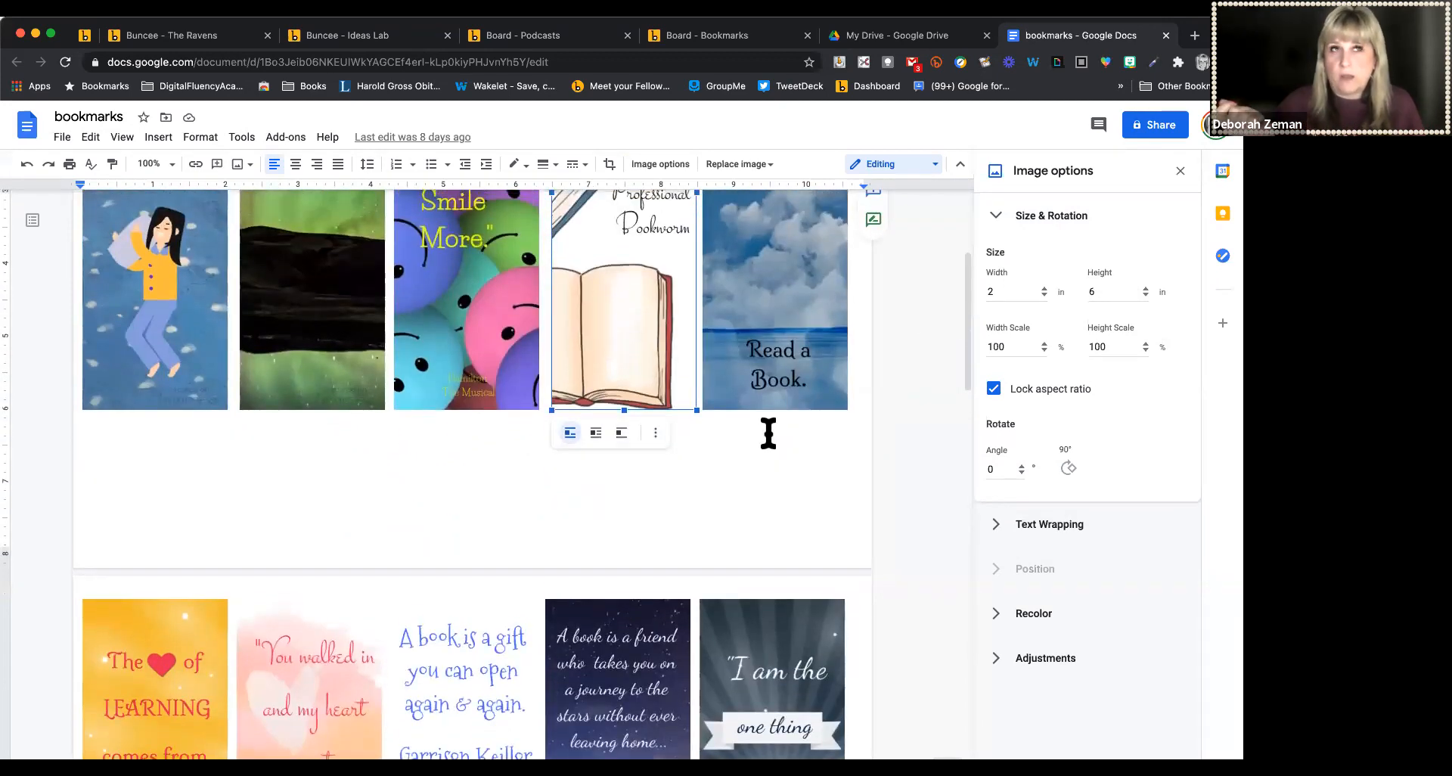
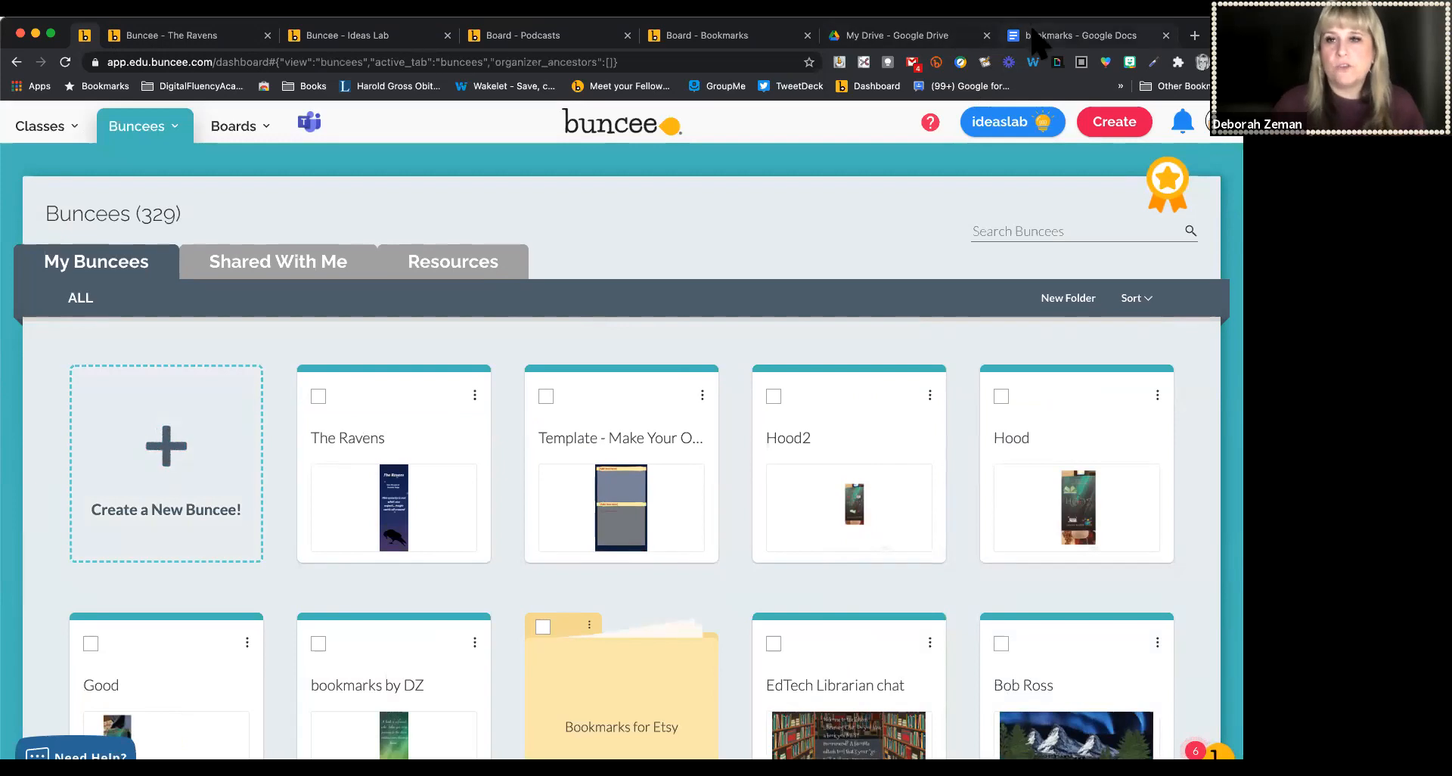
Open the bookmarks document's print preview and review its paper size, pages per sheet, margins and scale settings
click(1059, 35)
scroll(625, 373, up, 3)
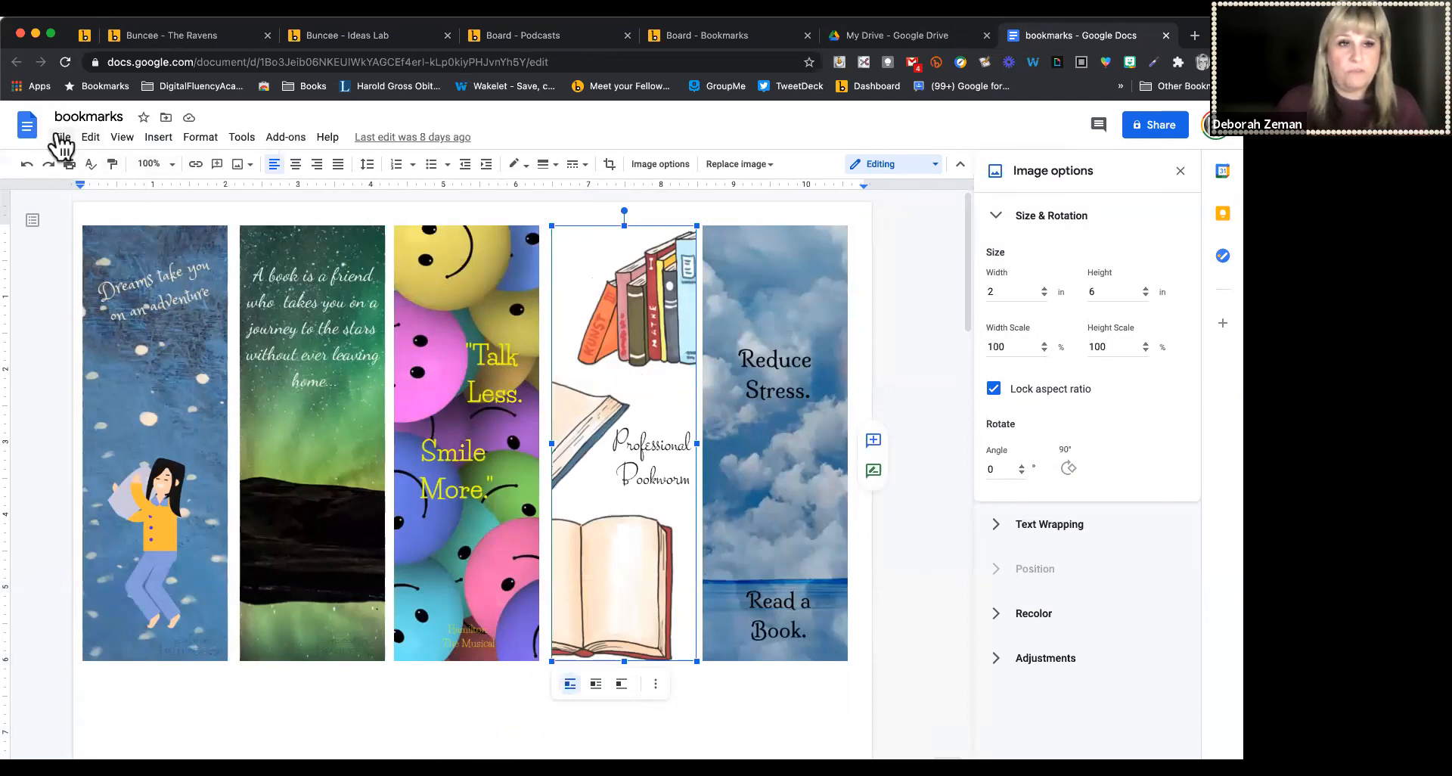
click(62, 137)
click(89, 615)
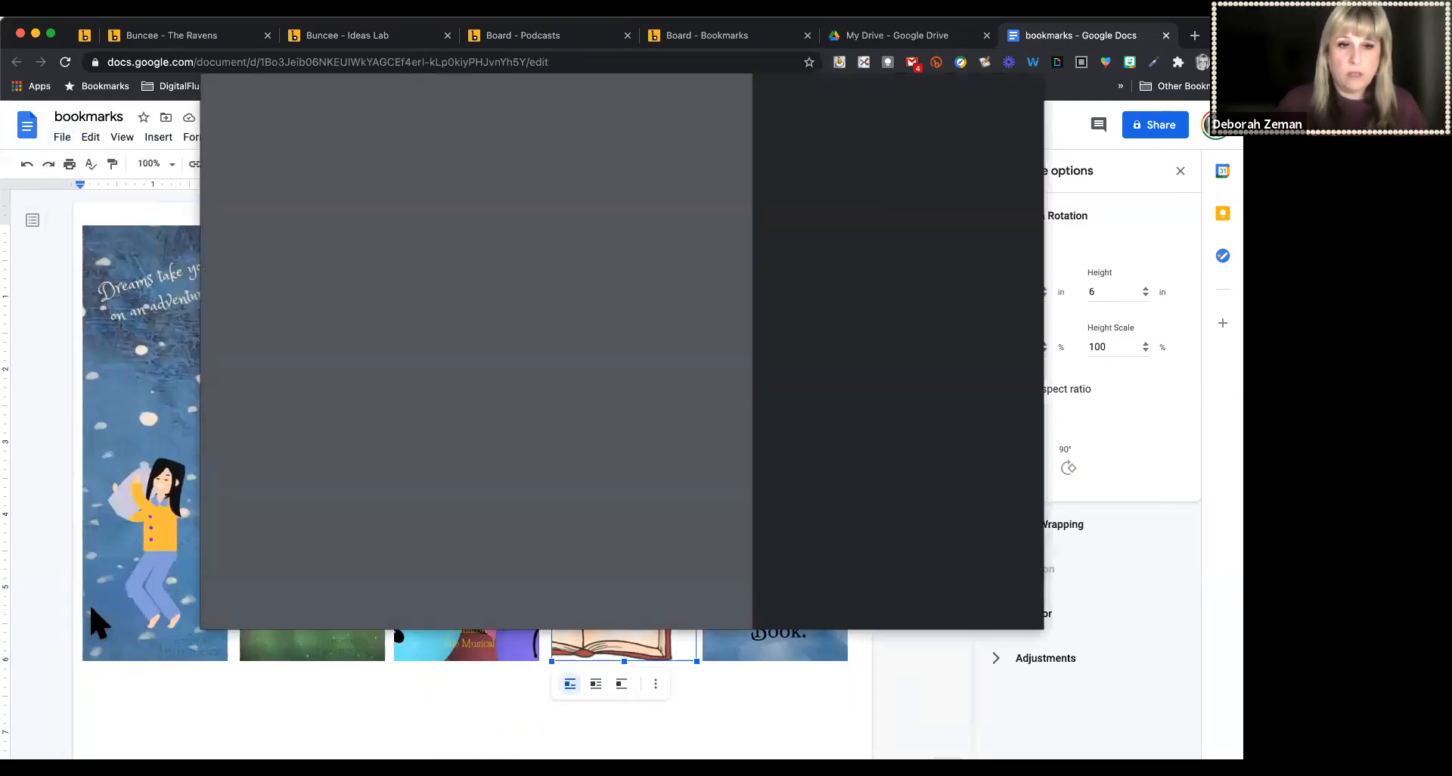
click(945, 605)
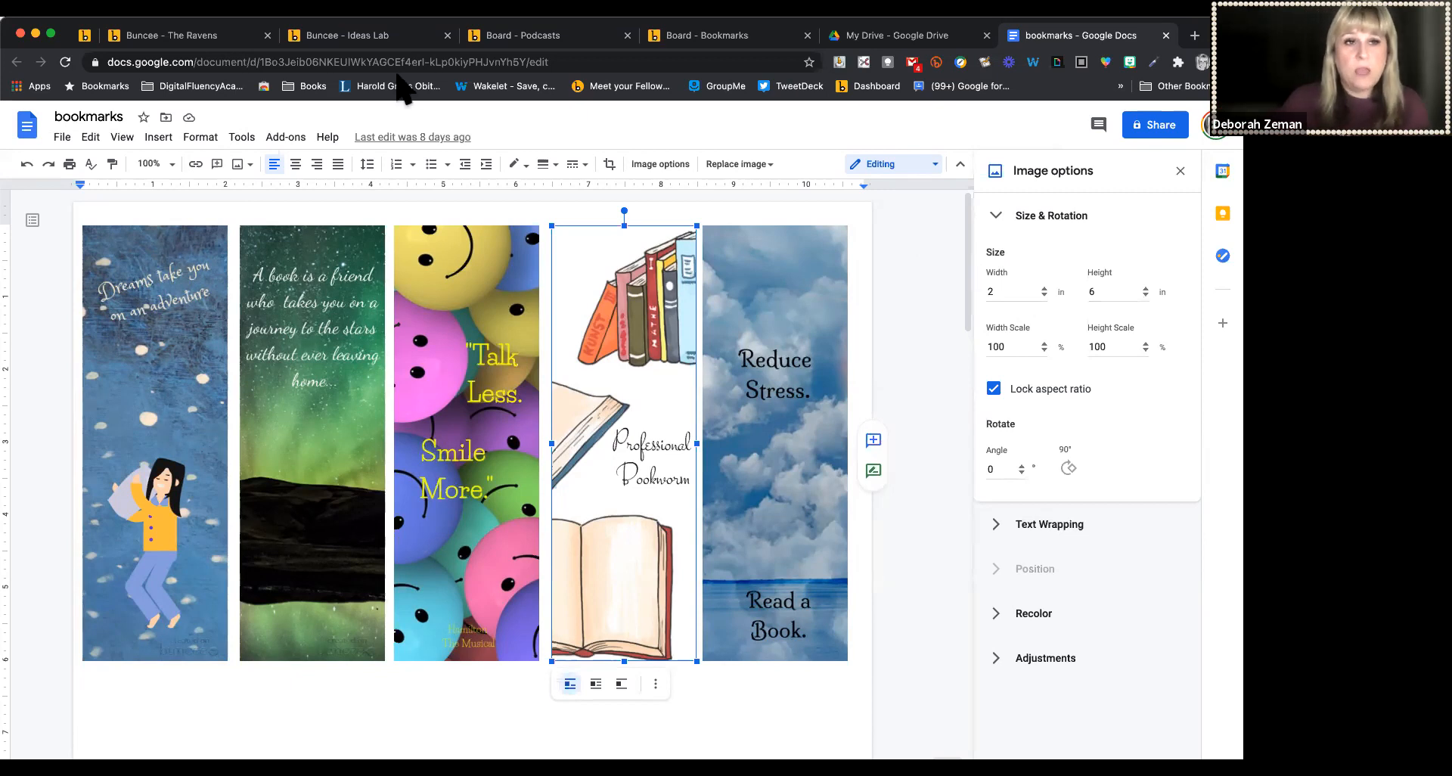
click(60, 137)
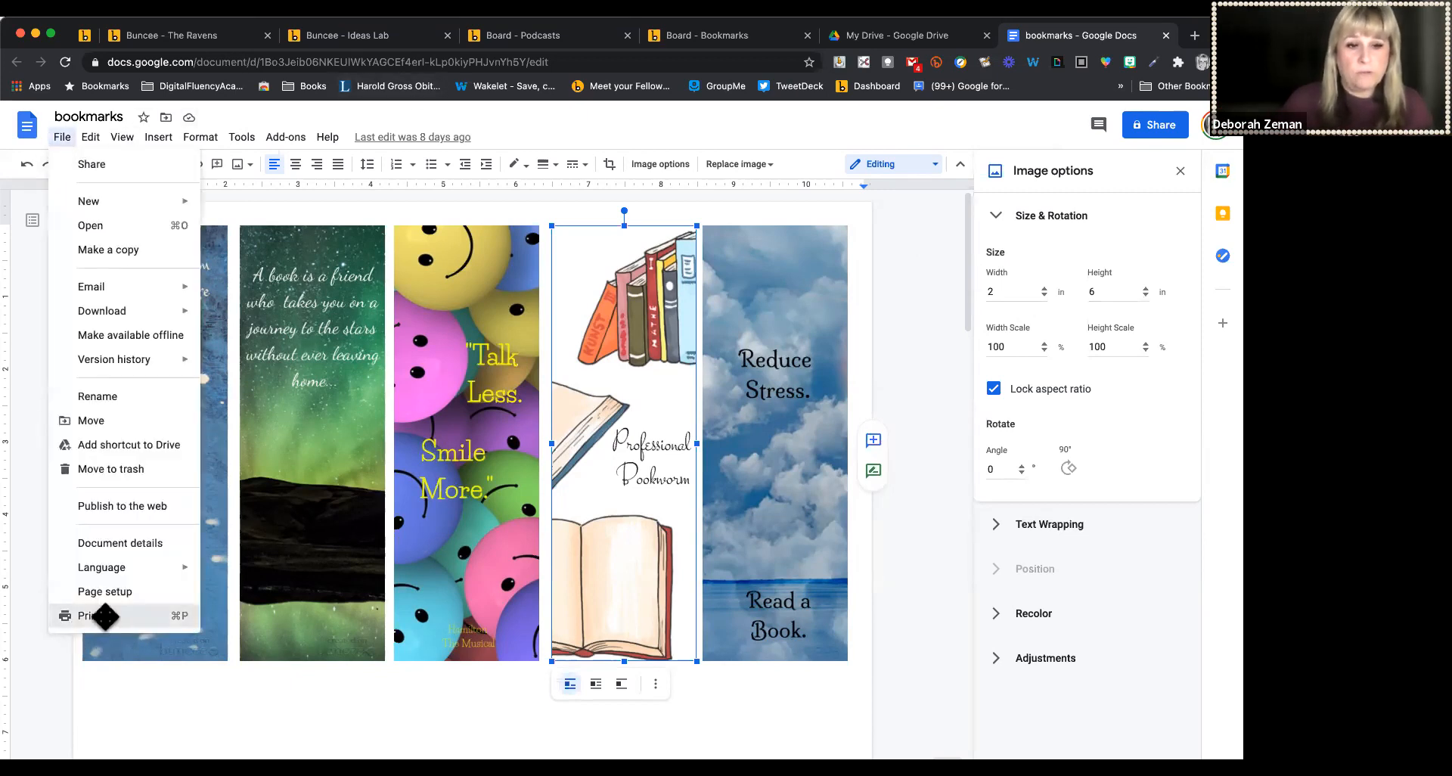
click(98, 616)
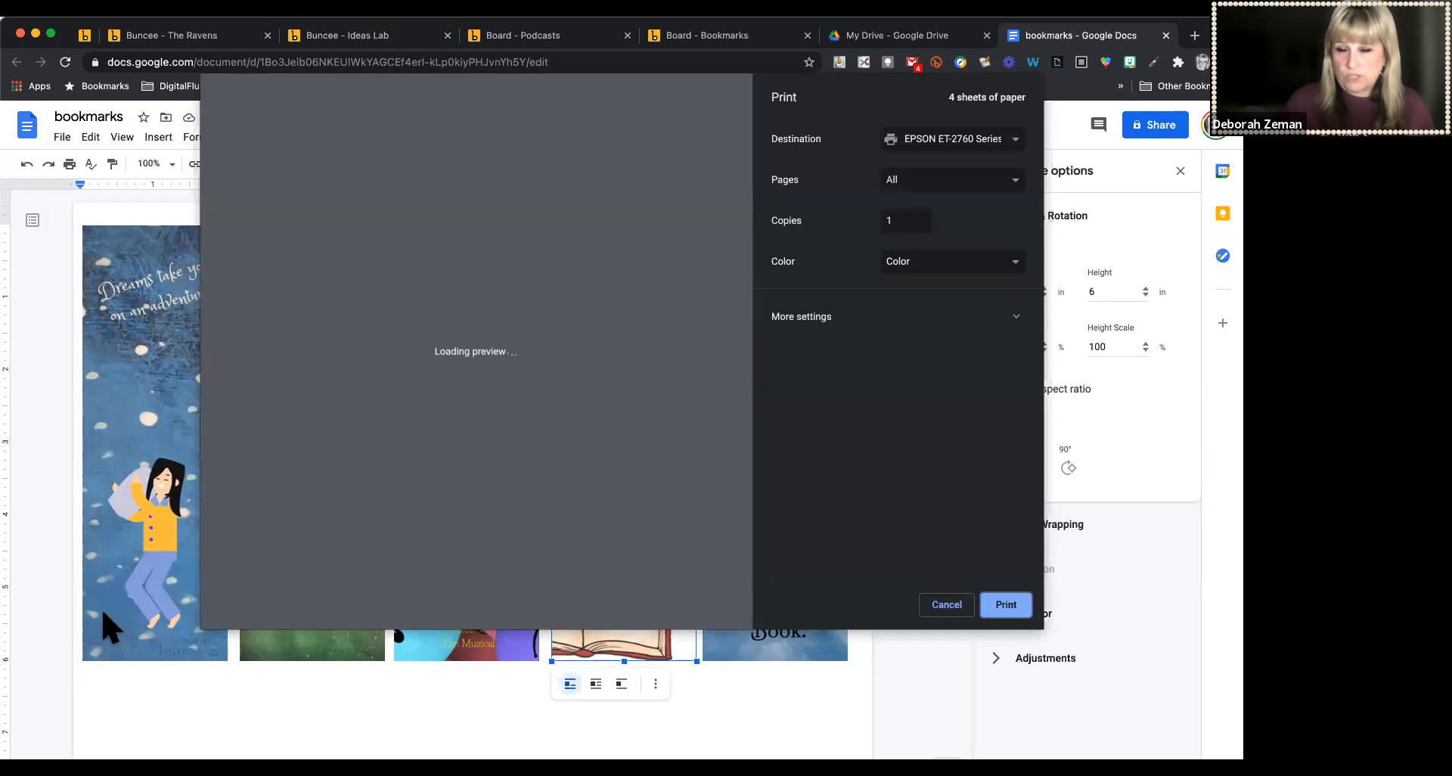
click(861, 321)
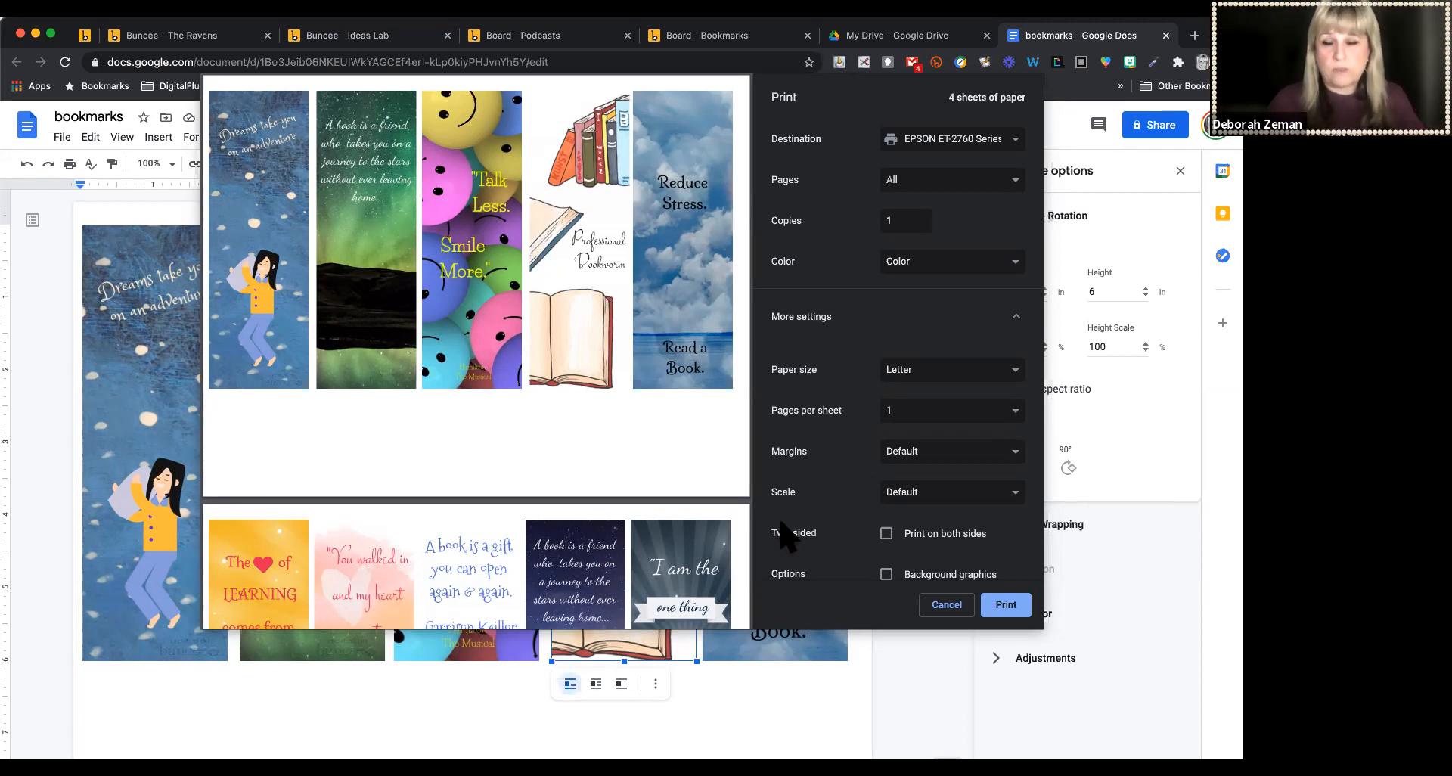
click(937, 602)
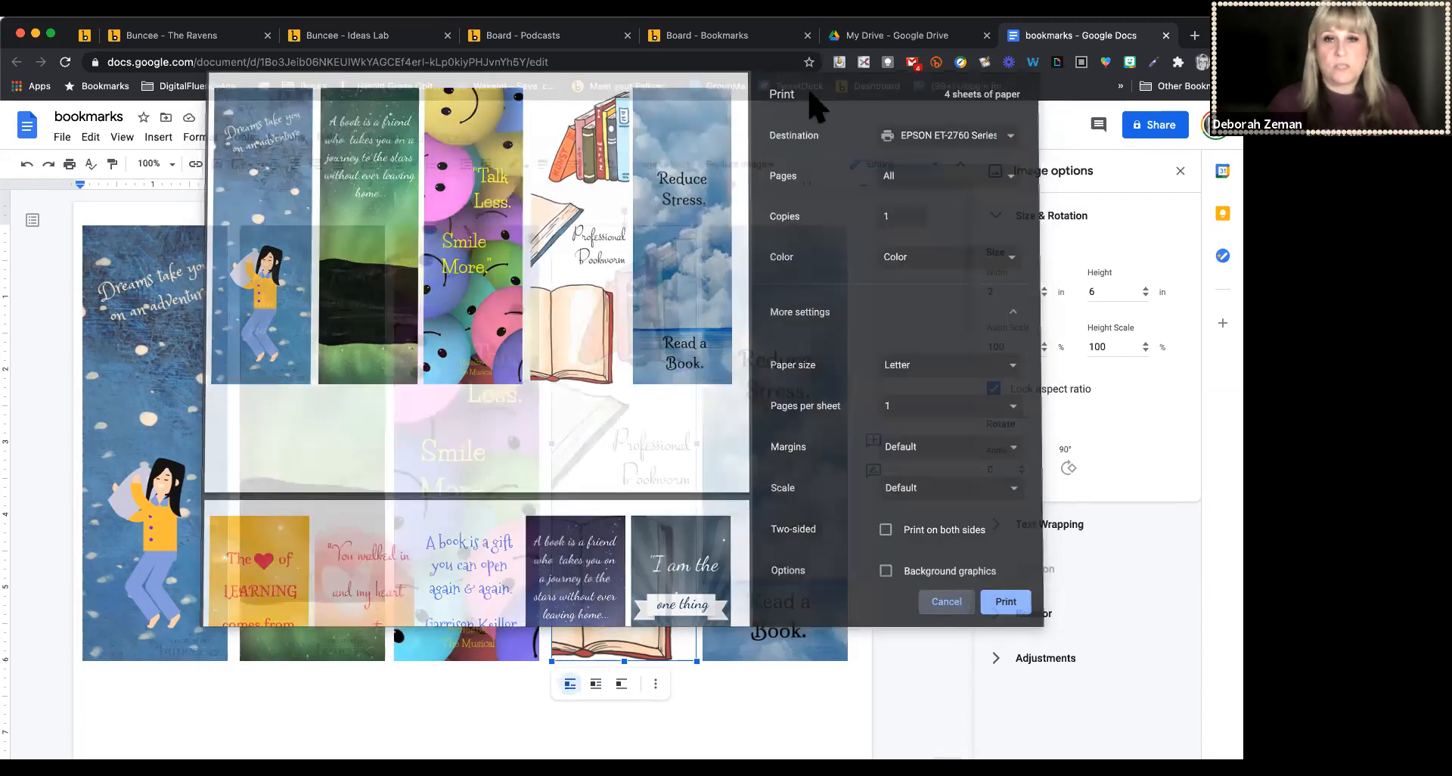
Search Google for The Ravens by Kass Morgan and open its Goodreads page with the full description
click(751, 38)
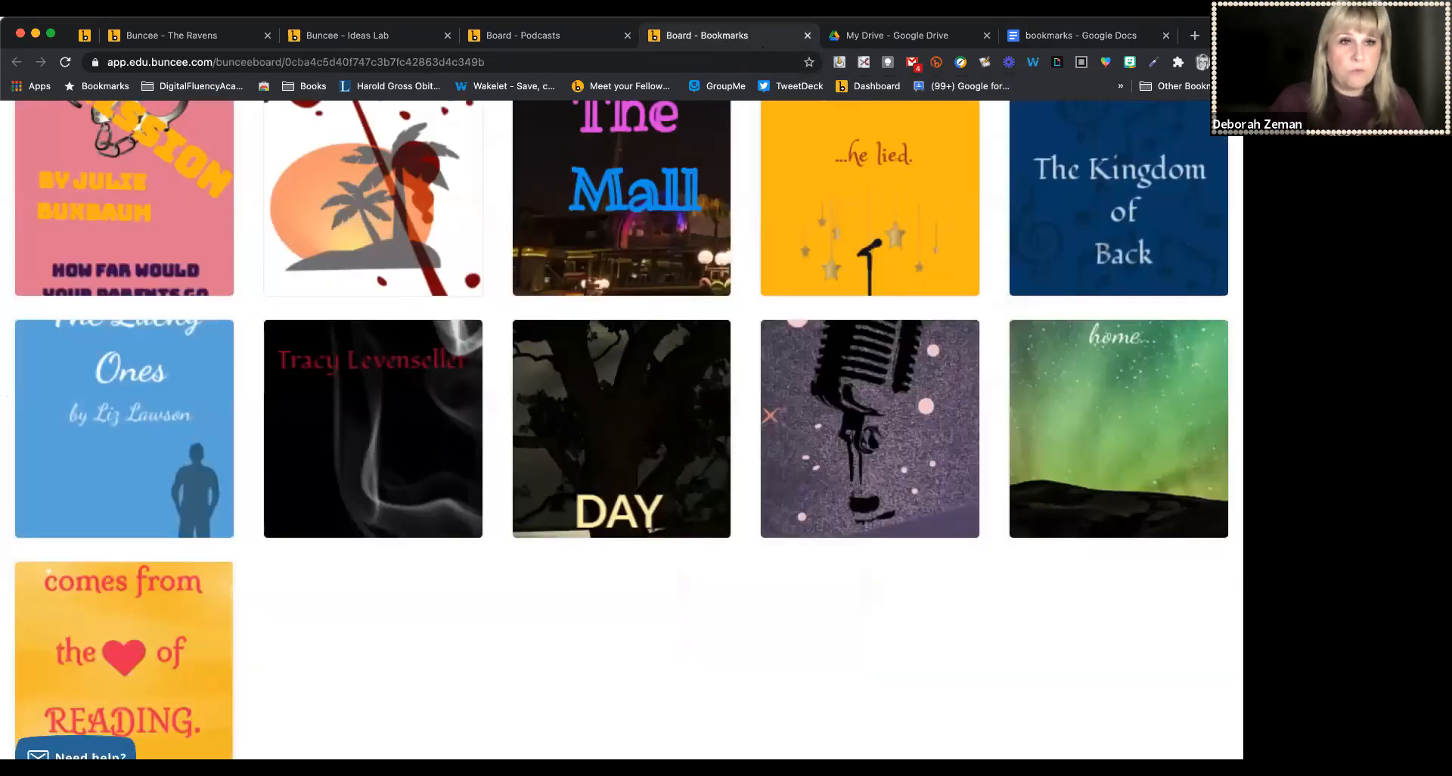
click(183, 36)
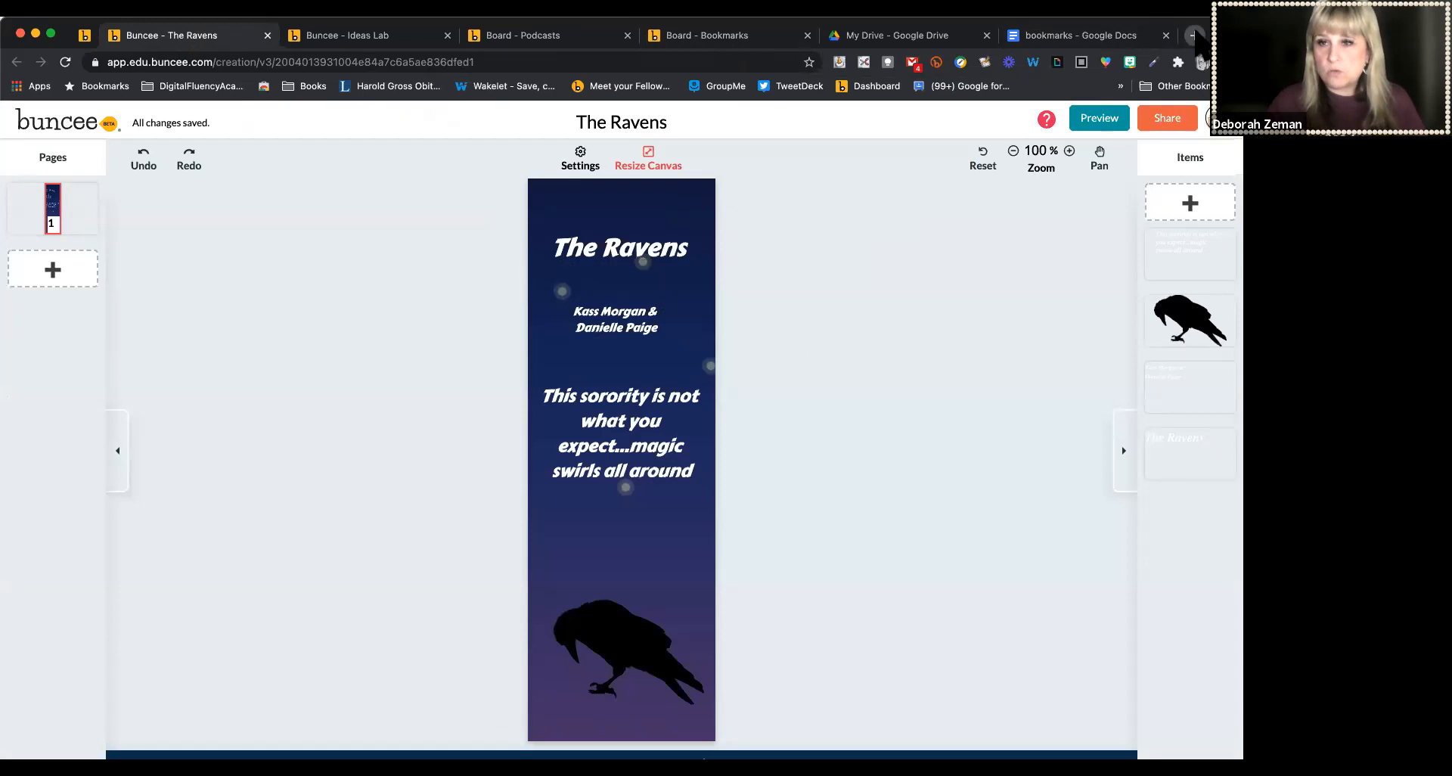
click(1195, 35)
text(the ravens kass morgan)
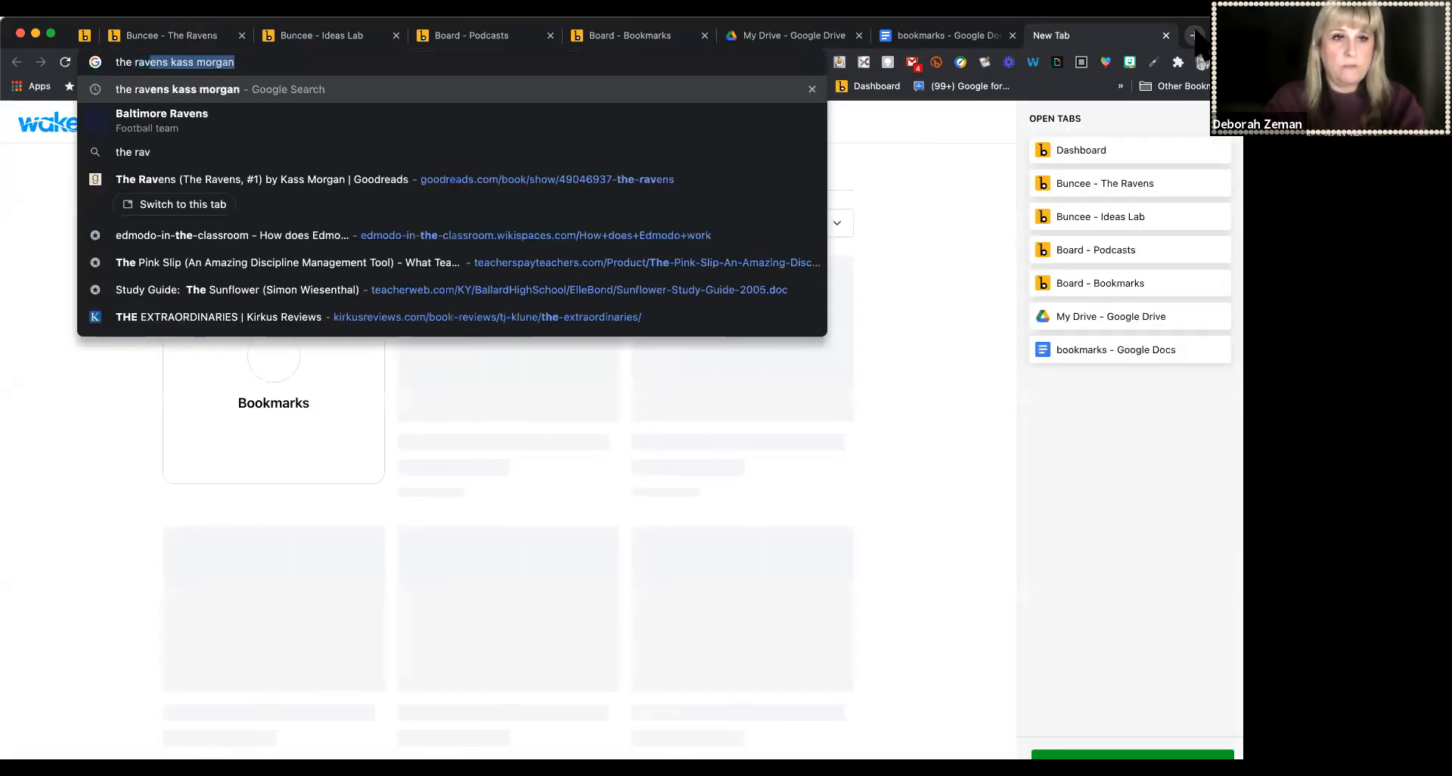
key(Return)
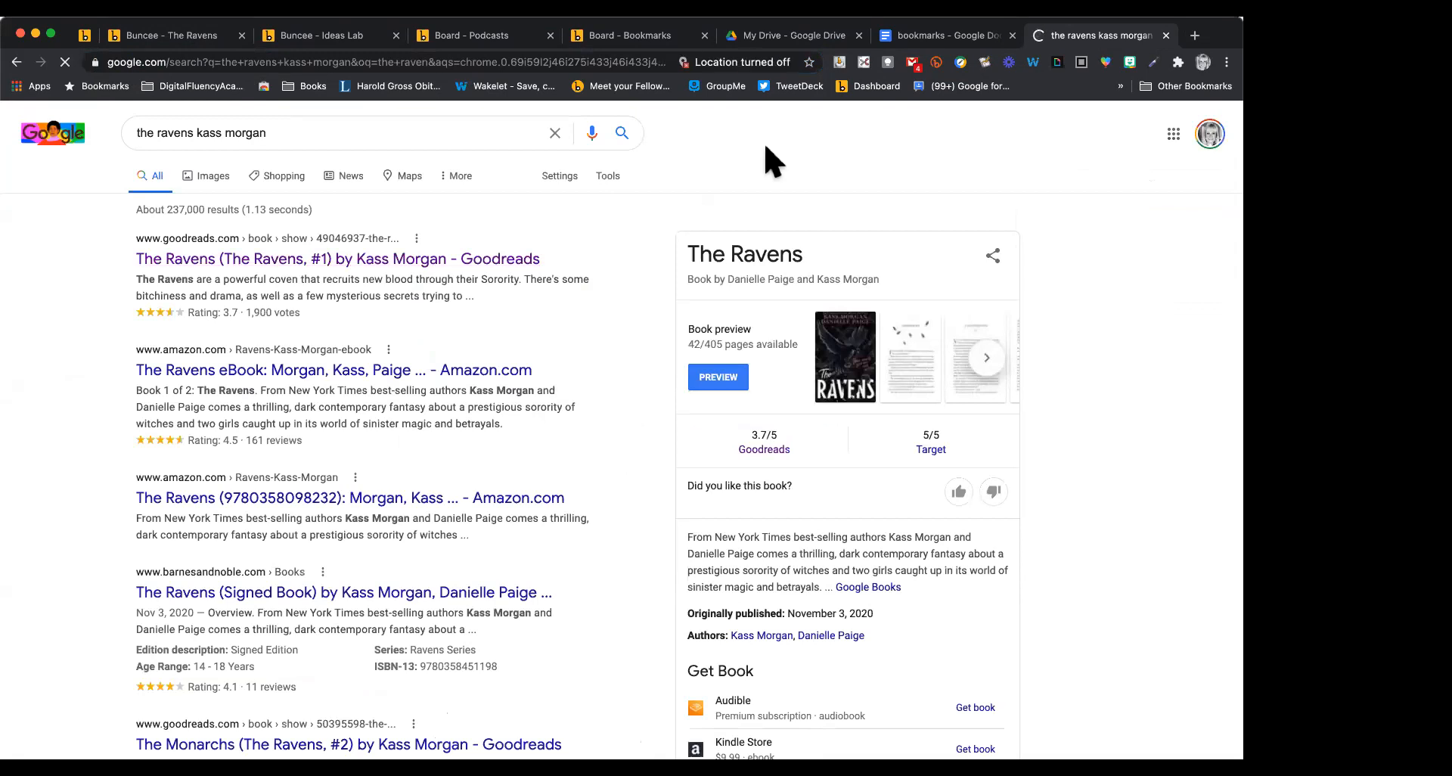
click(451, 258)
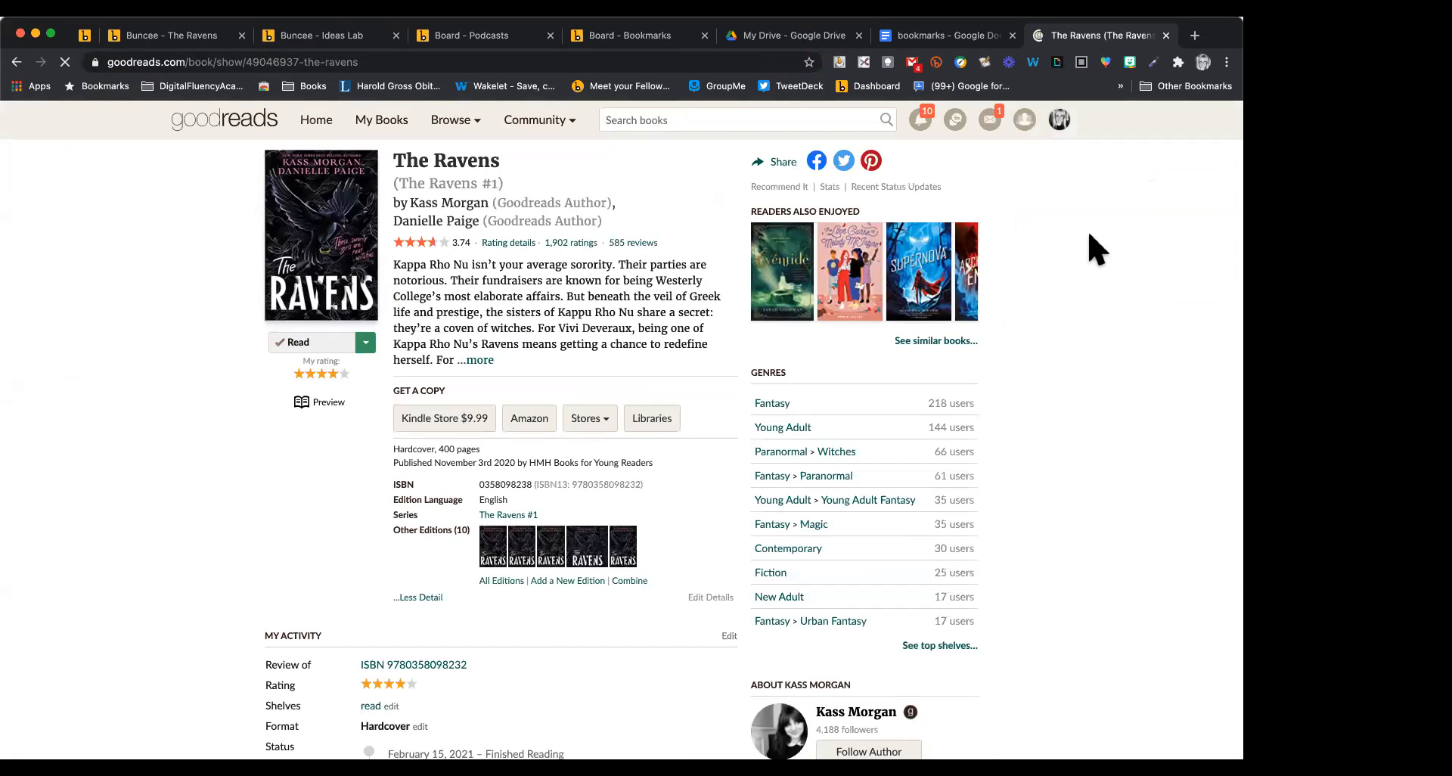
click(481, 361)
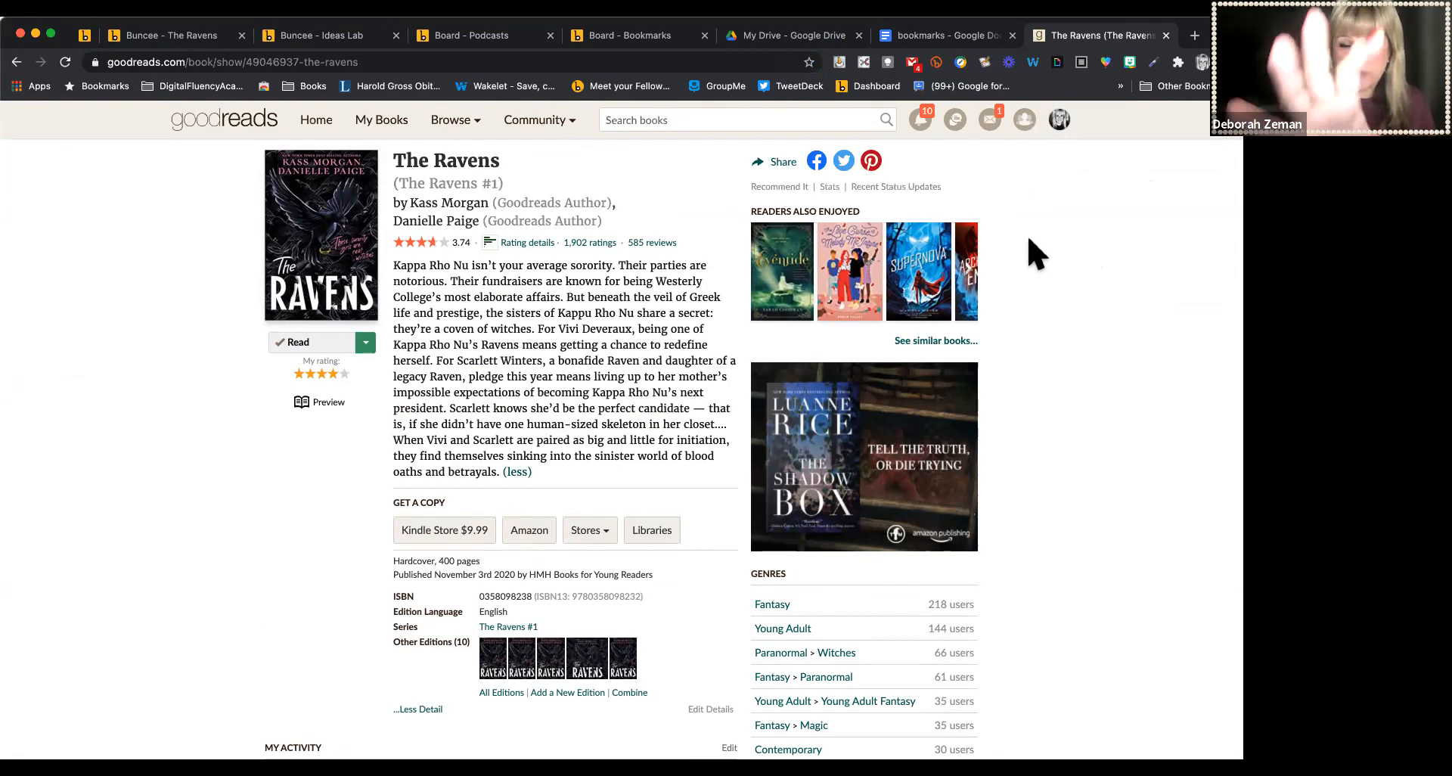
Generate a QR code for the Goodreads page and save the QR image to the computer
click(1082, 63)
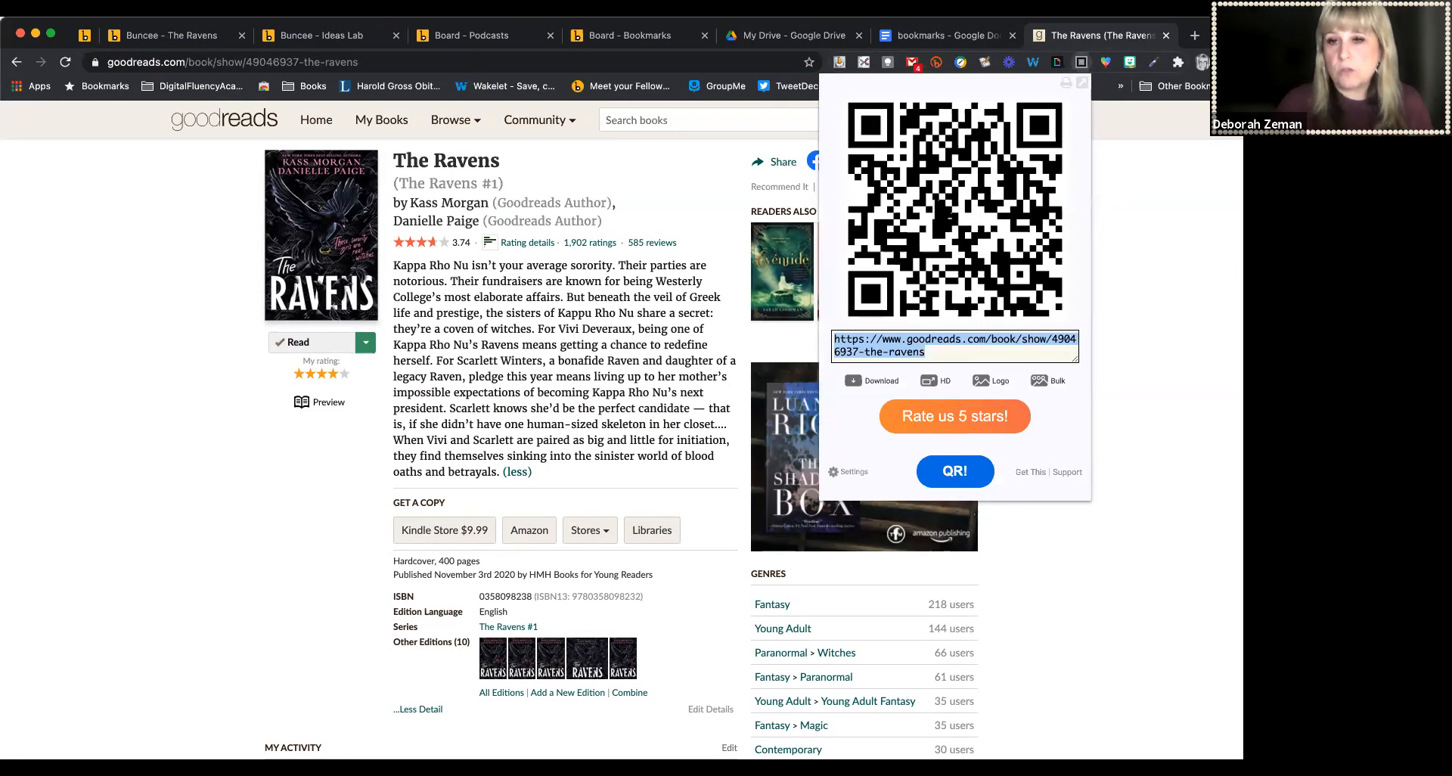
right_click(937, 199)
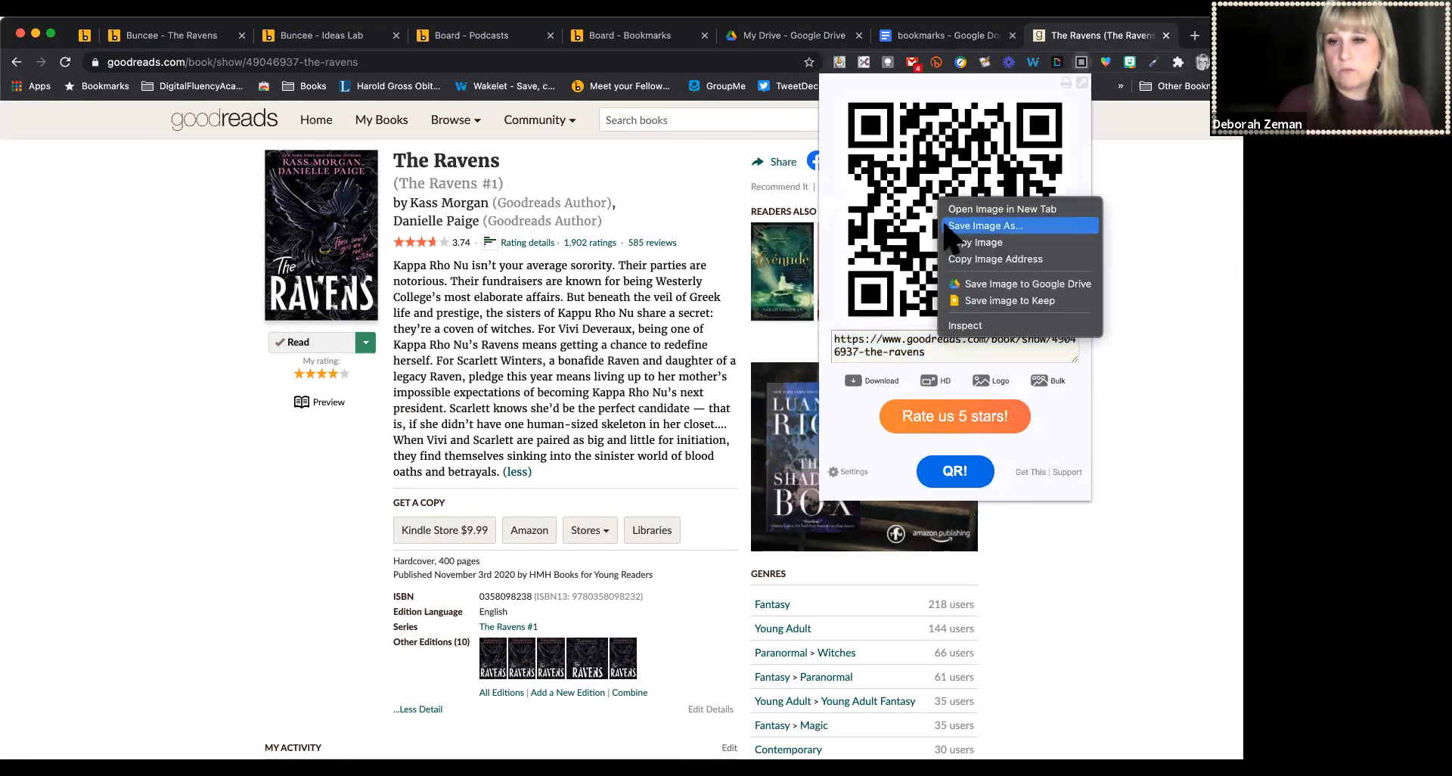
click(946, 227)
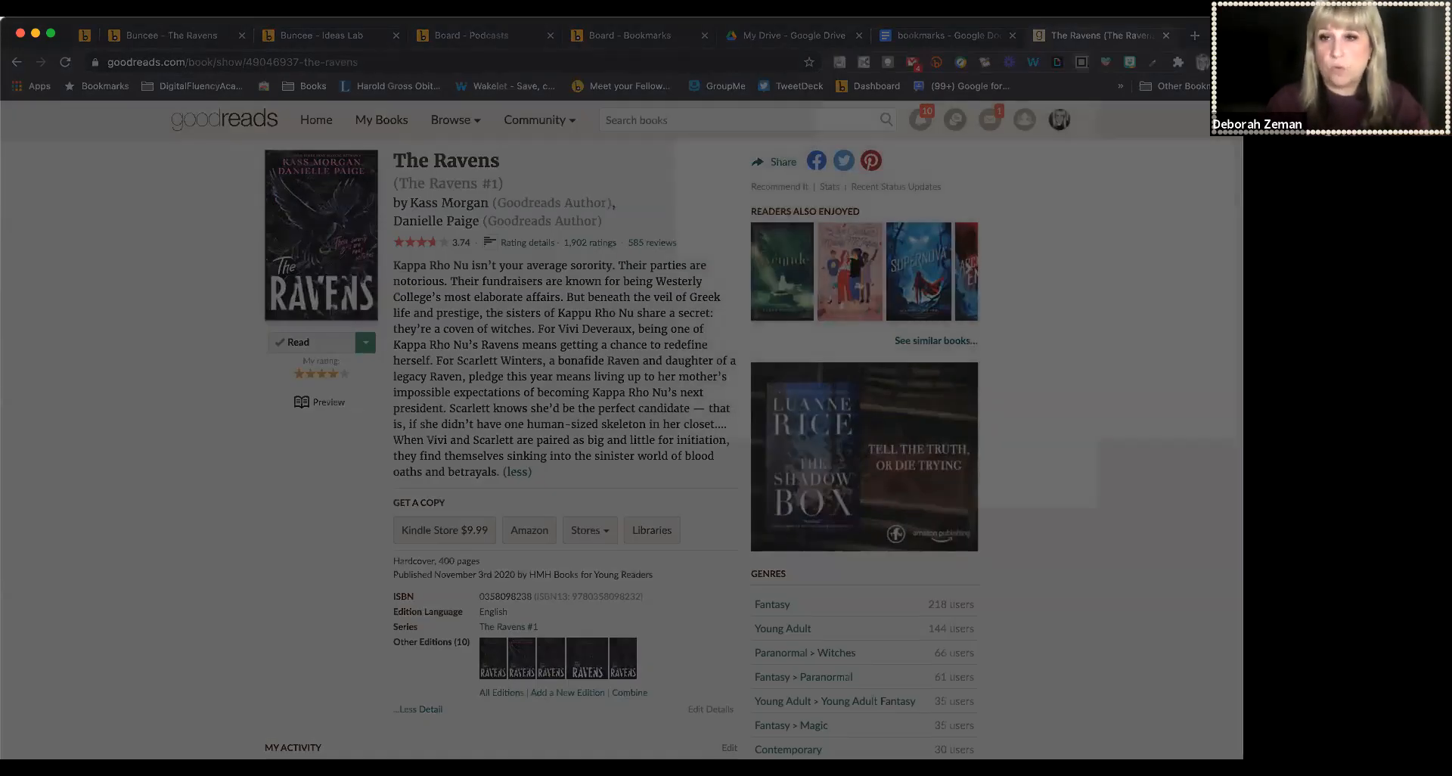
key(Return)
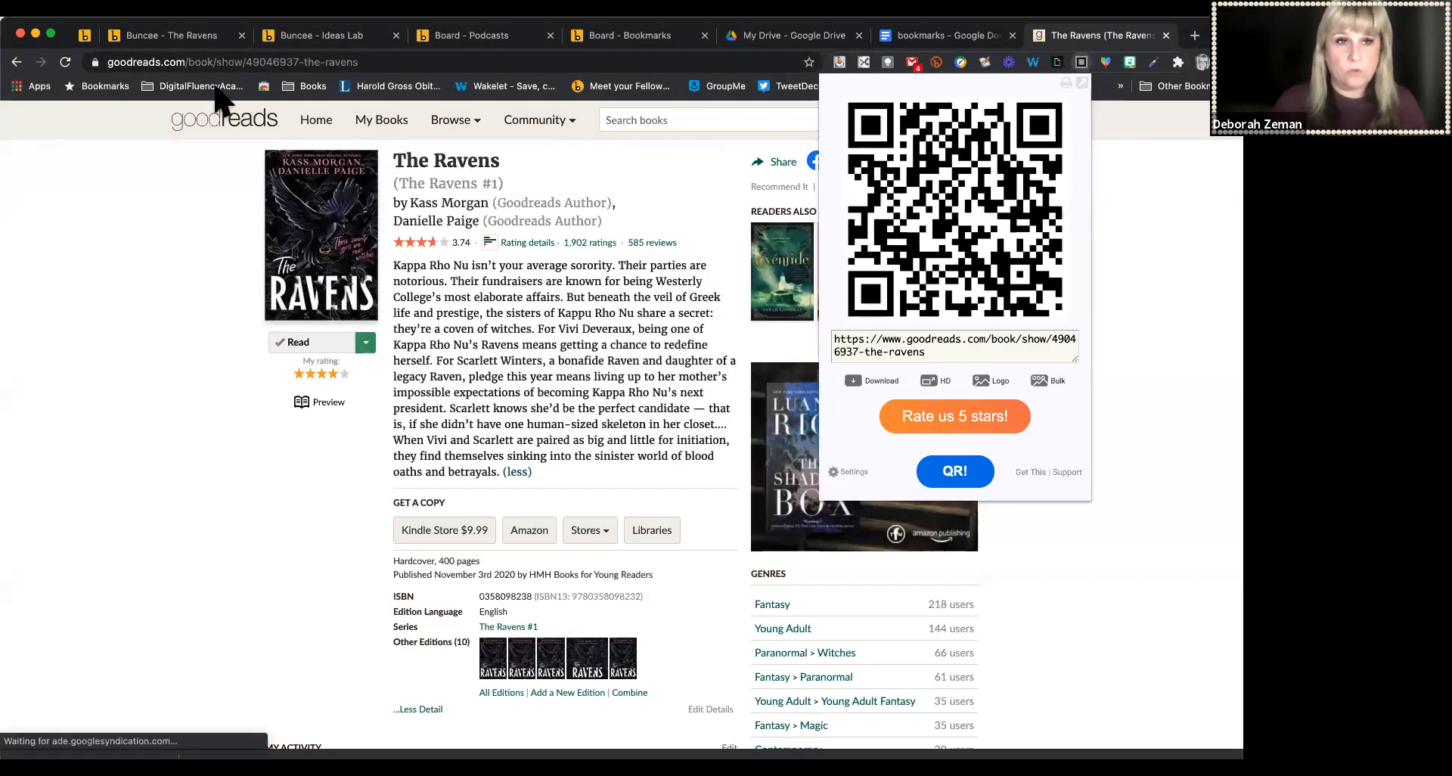
Upload the ravensqr.png QR image onto The Ravens bookmark
click(159, 35)
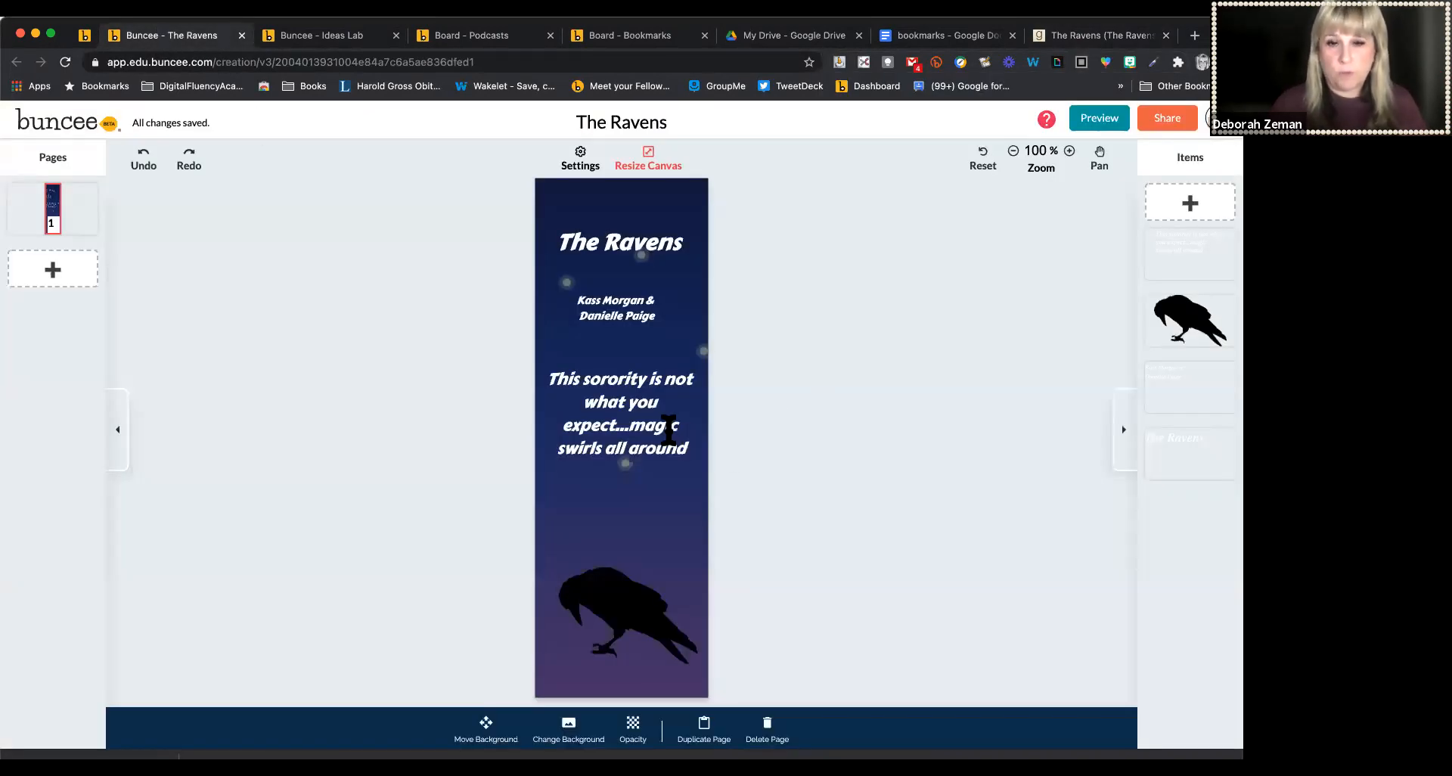
click(1188, 206)
click(816, 474)
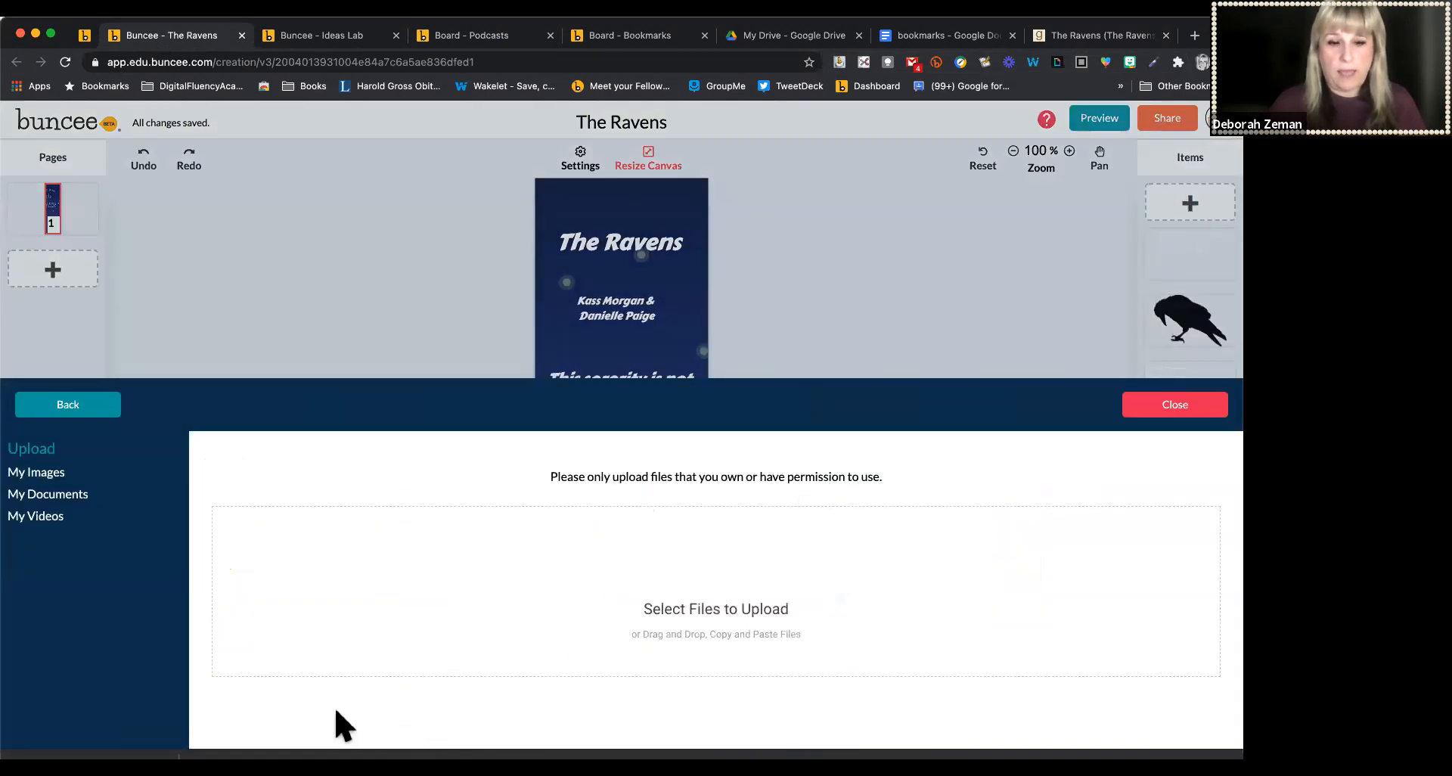
click(711, 584)
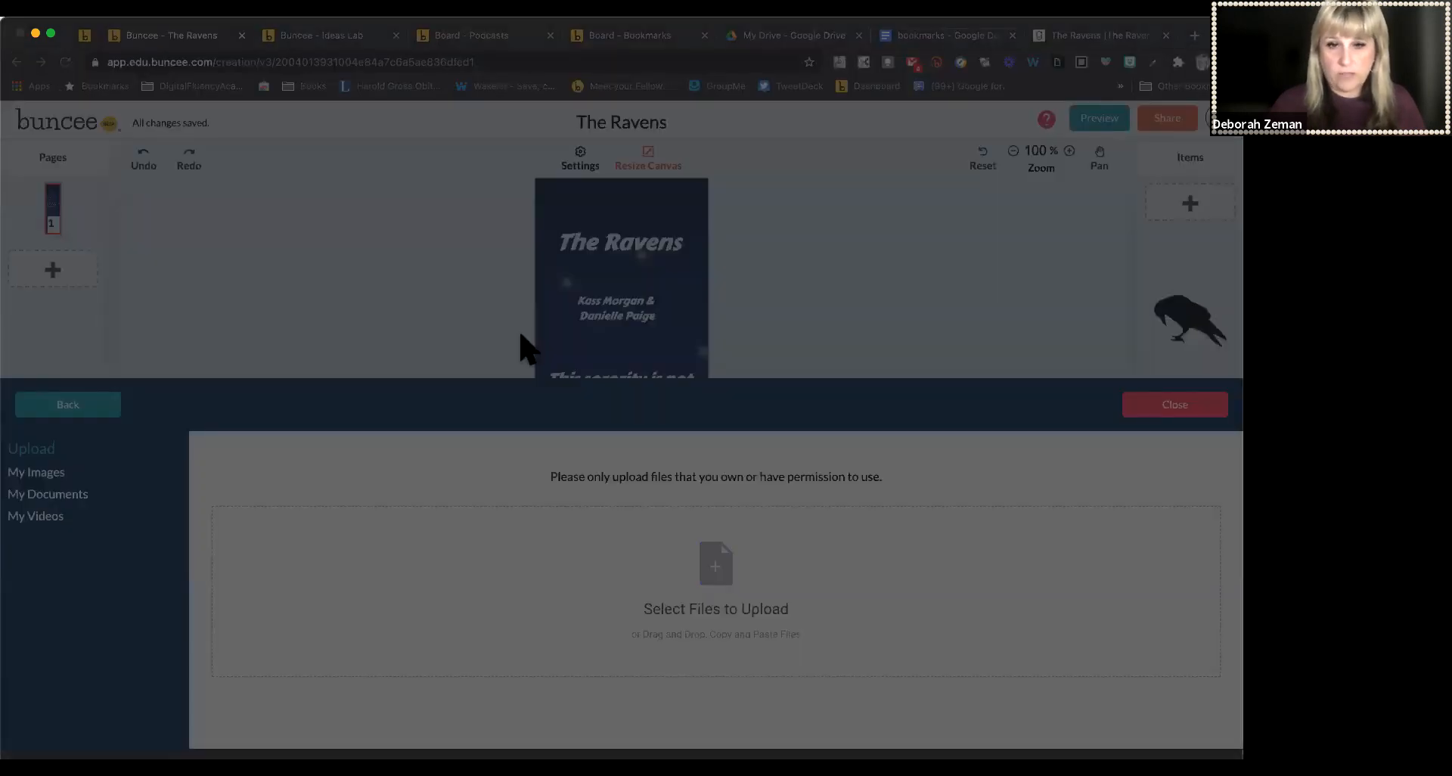
click(856, 546)
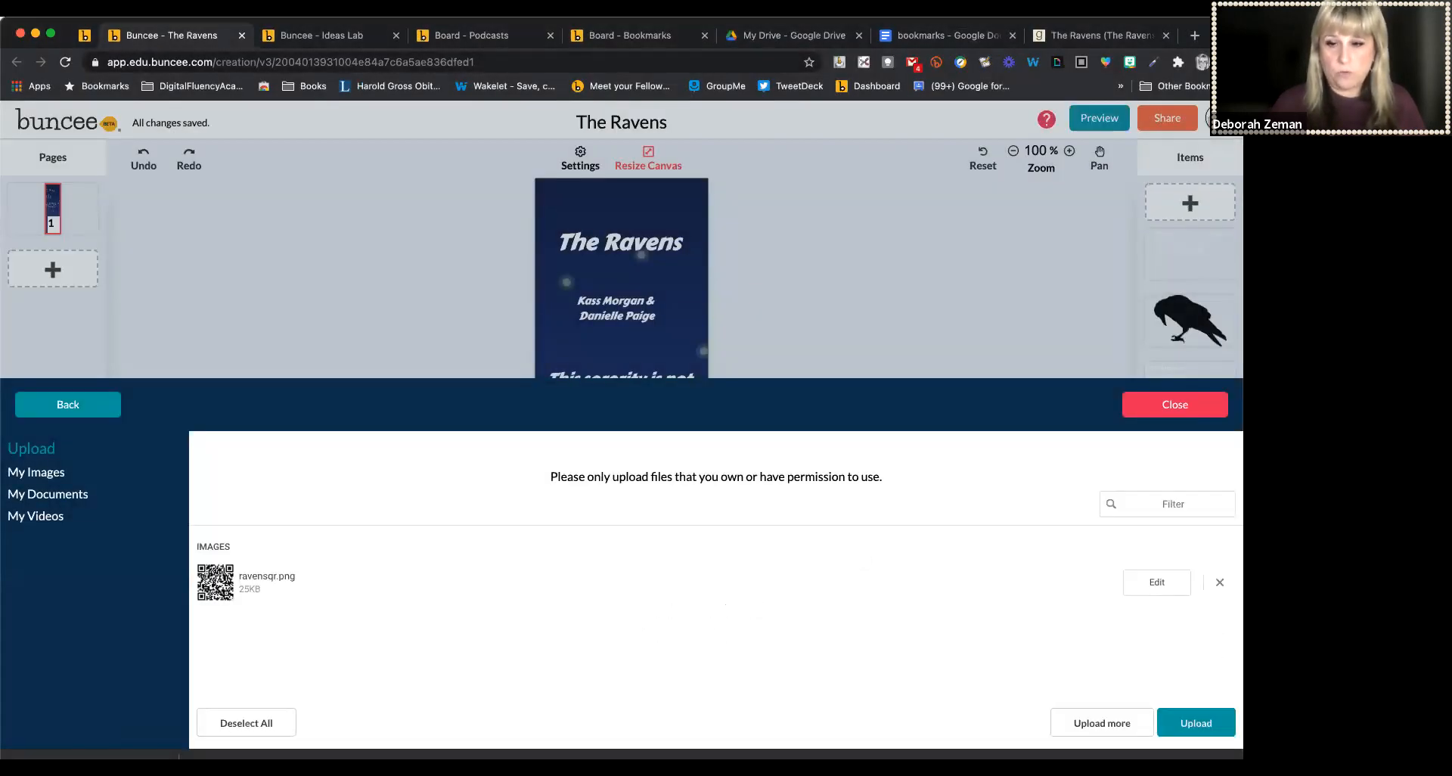
click(1199, 725)
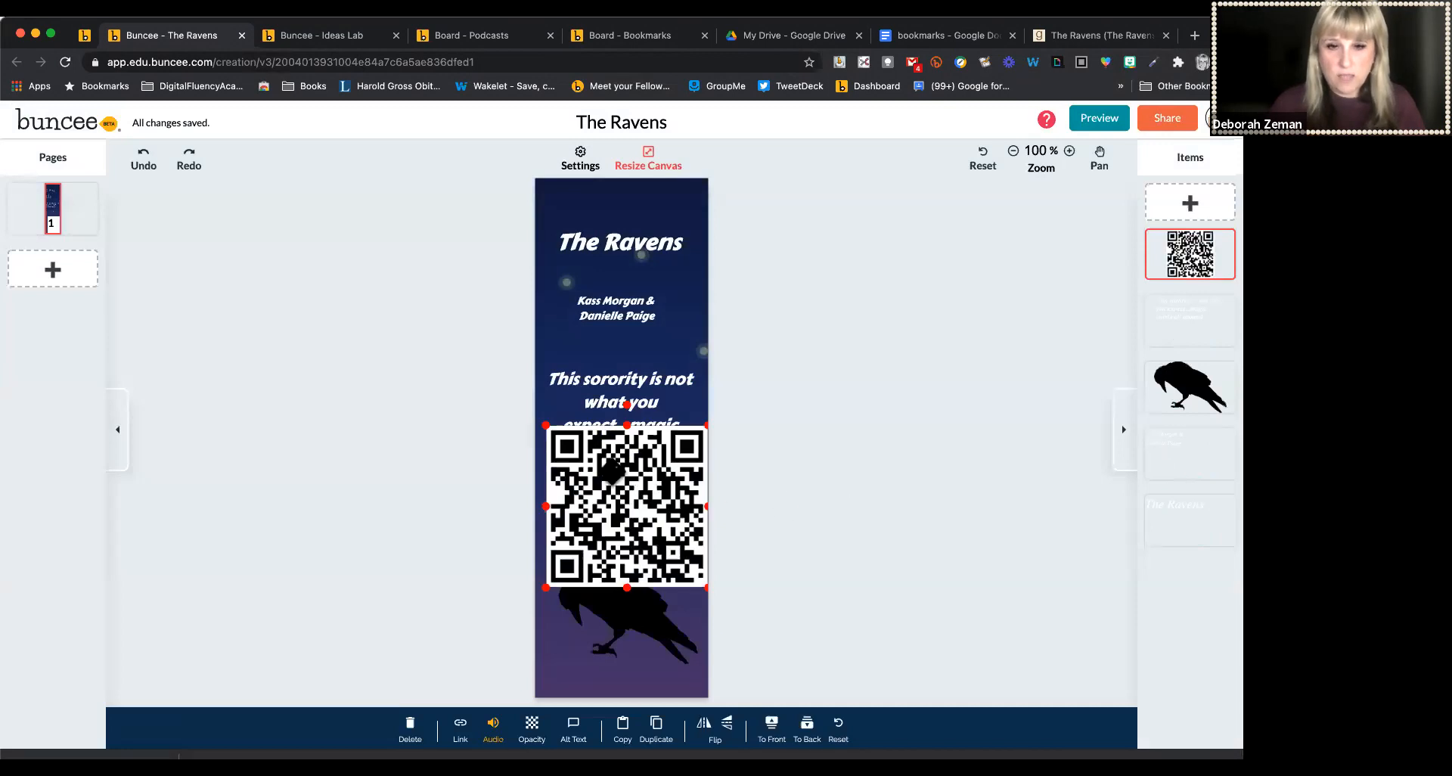
Shrink the QR code and place it centred near the bookmark's bottom, below the raven silhouette
drag(546, 425, 556, 671)
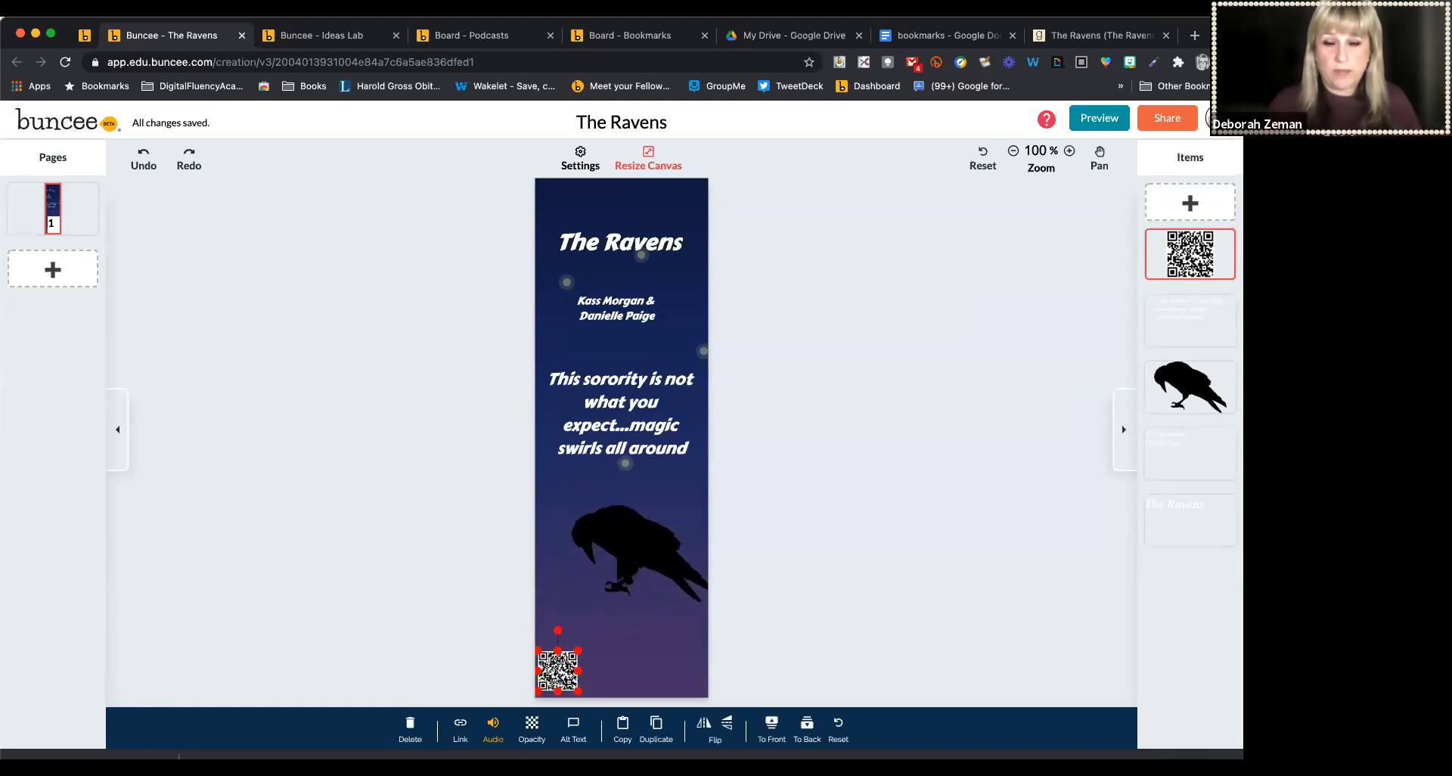
drag(573, 681, 628, 651)
click(805, 590)
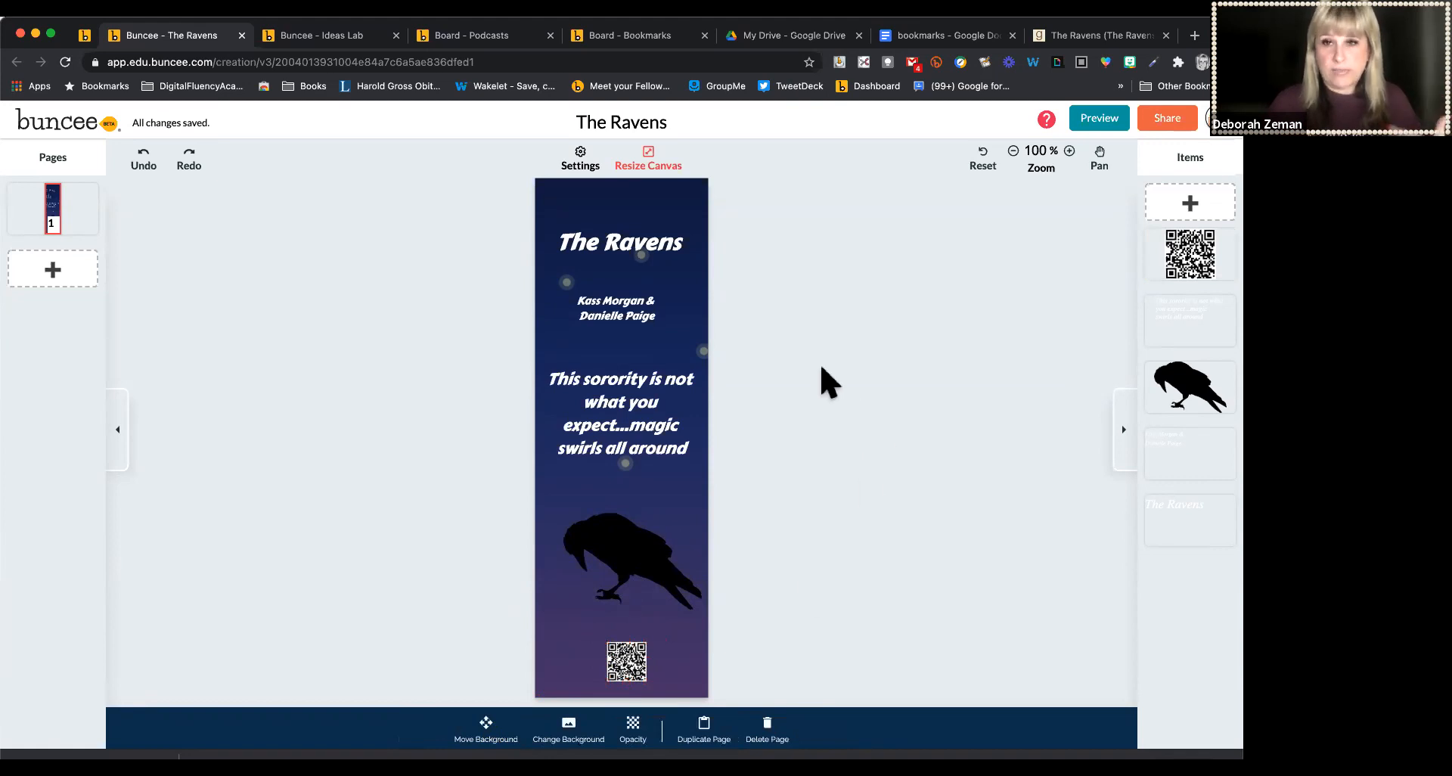
Place the cursor at the start of the bookmarks document's last empty page
click(915, 38)
scroll(484, 548, down, 15)
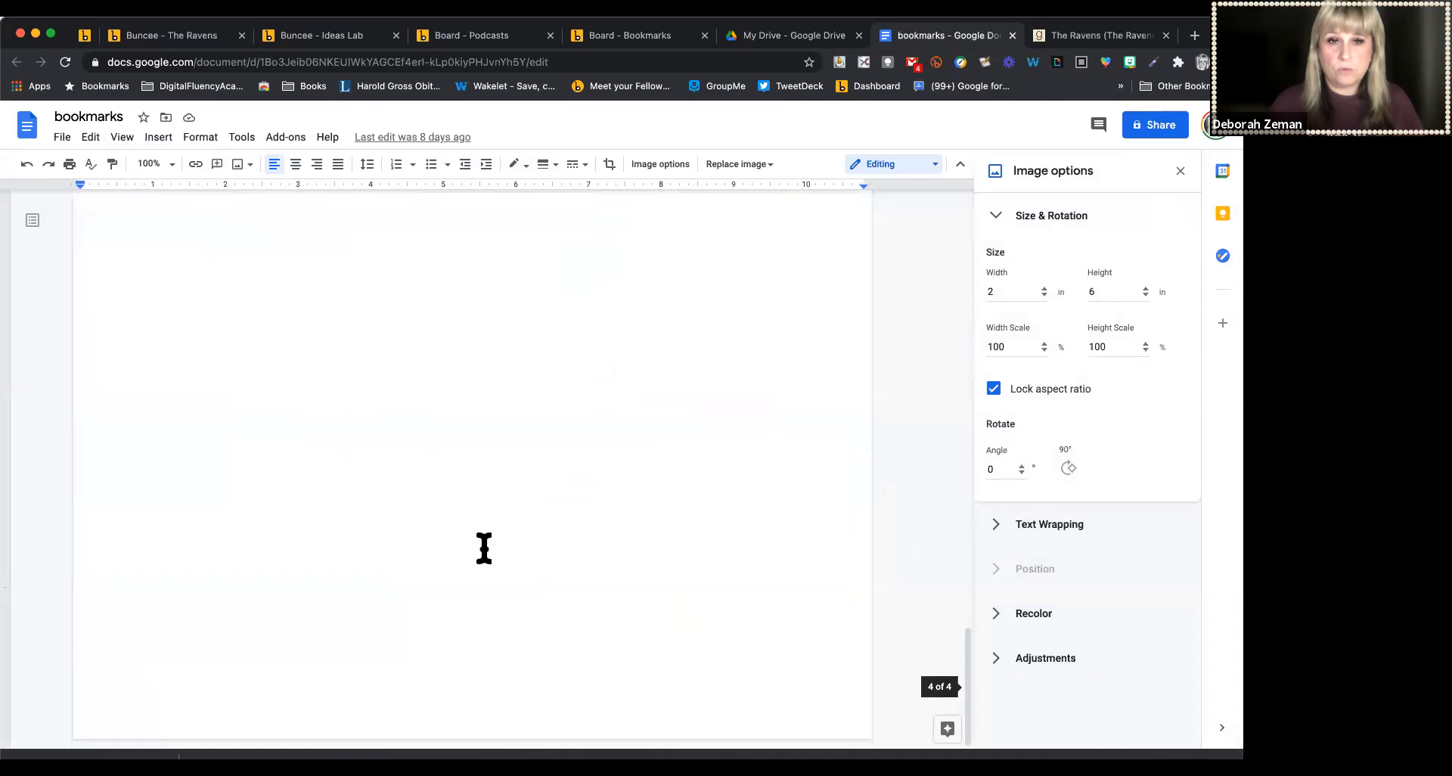
scroll(484, 548, up, 2)
click(221, 423)
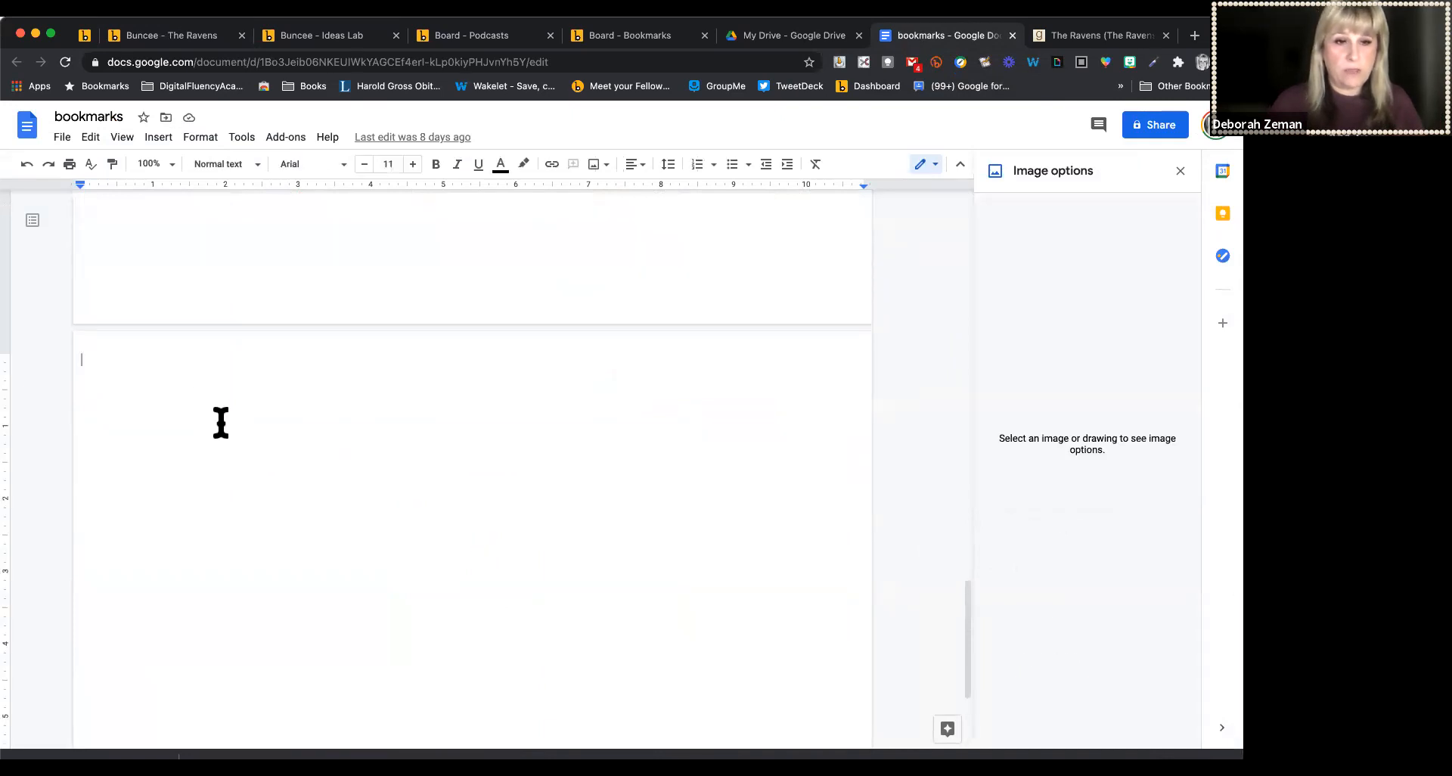
click(158, 137)
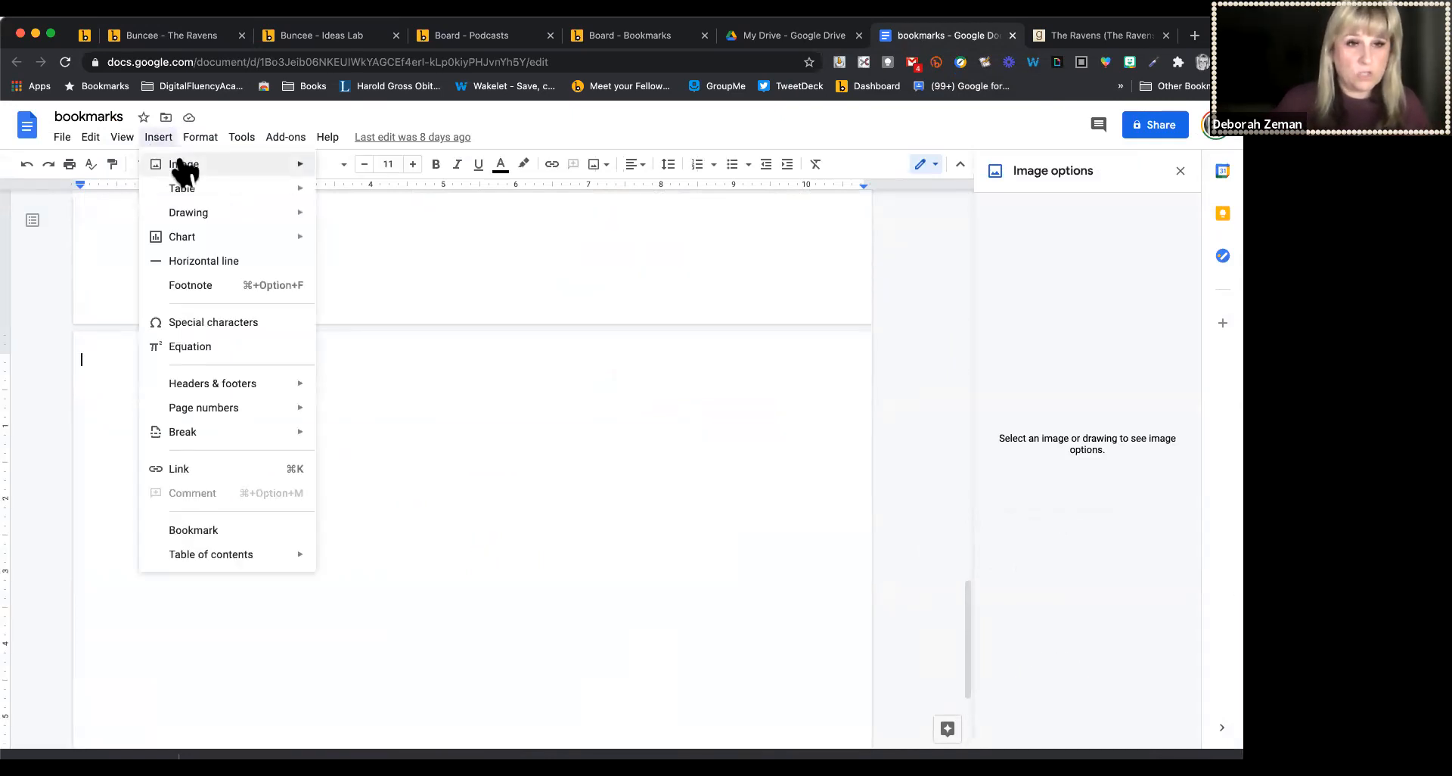
mouse_move(181, 171)
click(388, 166)
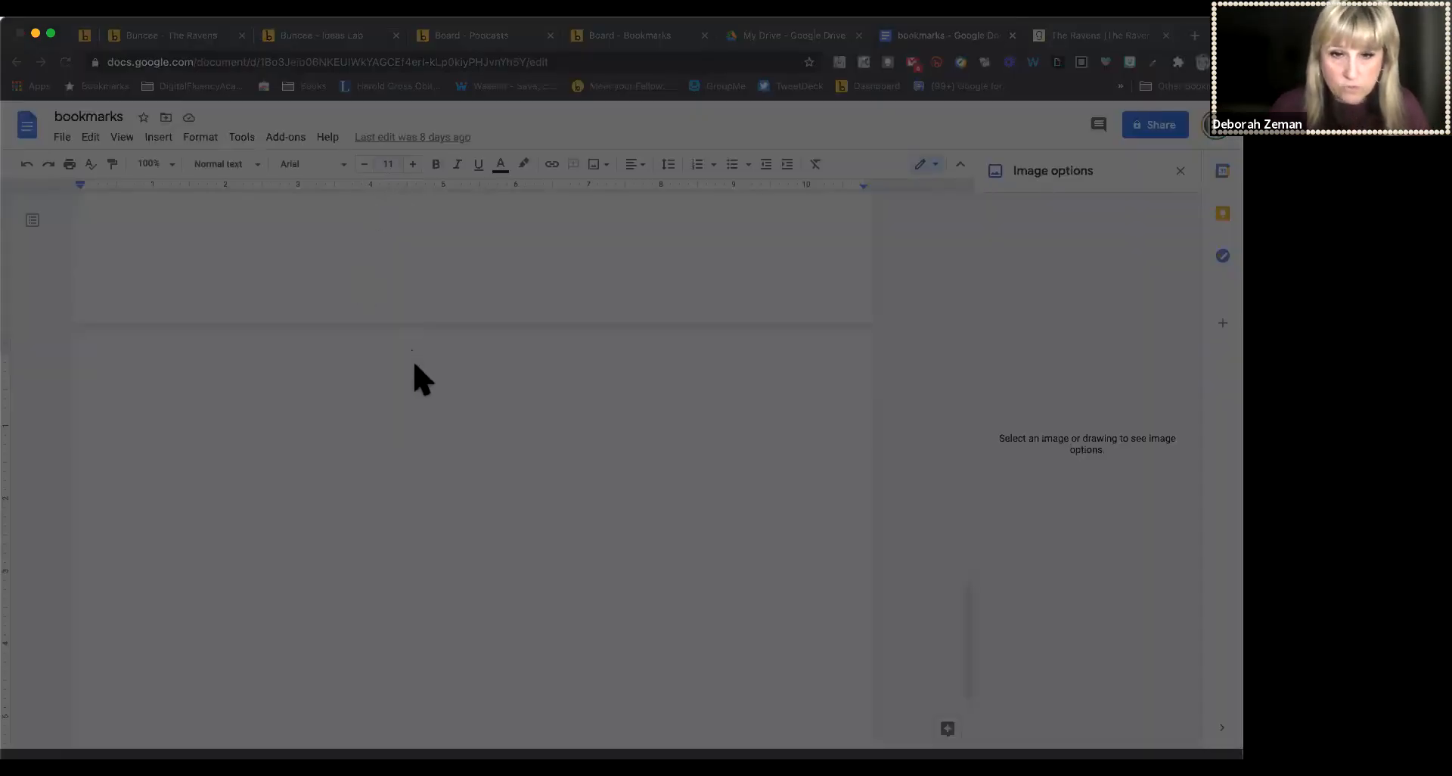
click(782, 526)
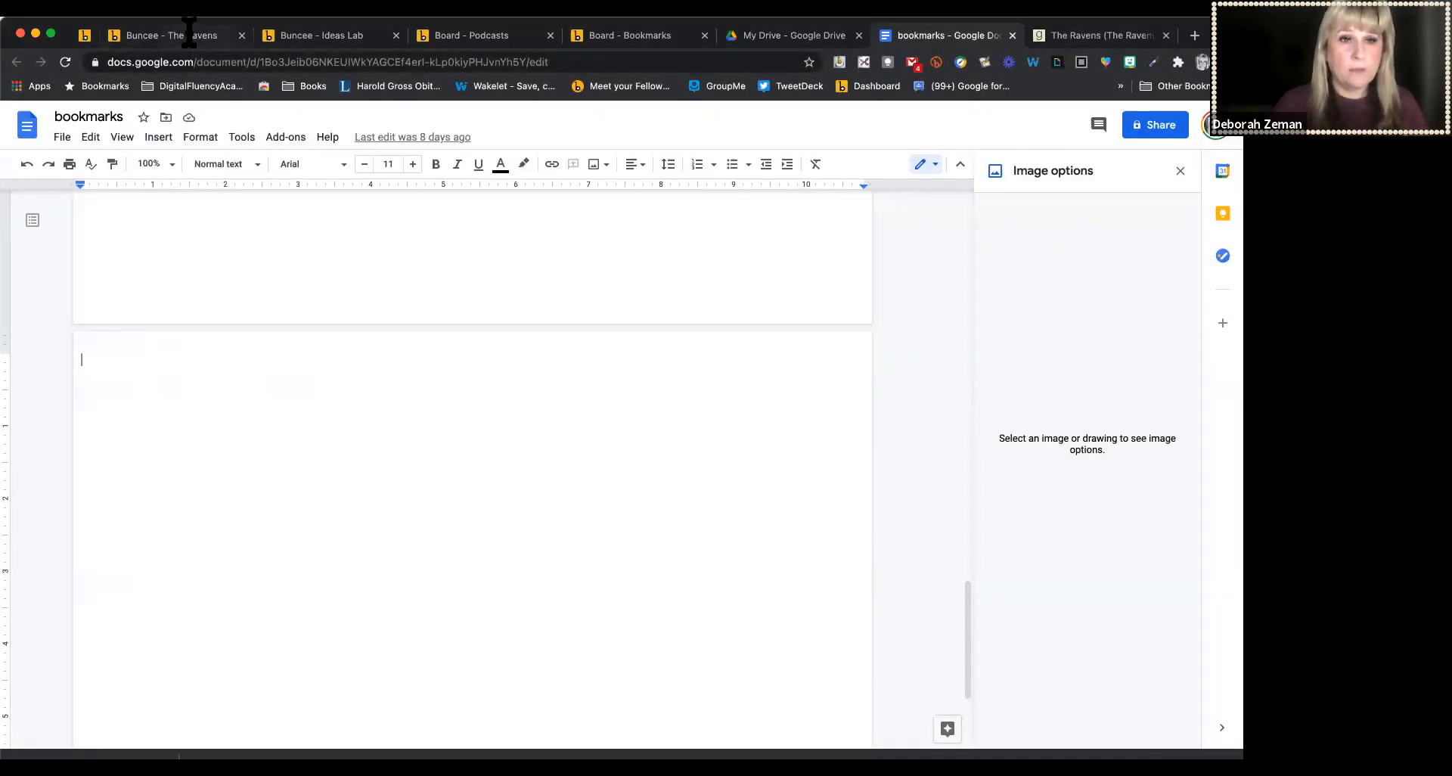
Download The Ravens bookmark page as a PNG image from its share options
click(189, 34)
click(1166, 118)
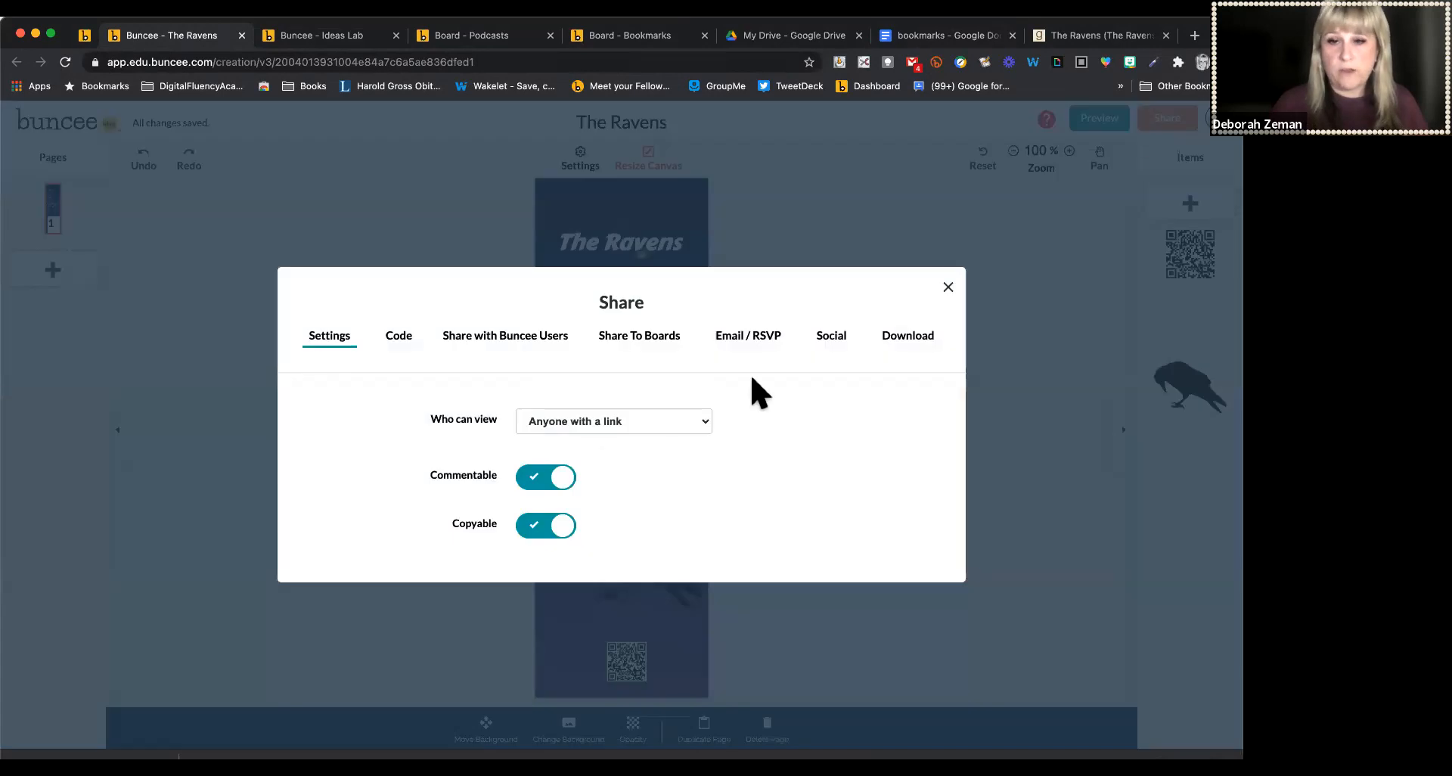
click(883, 335)
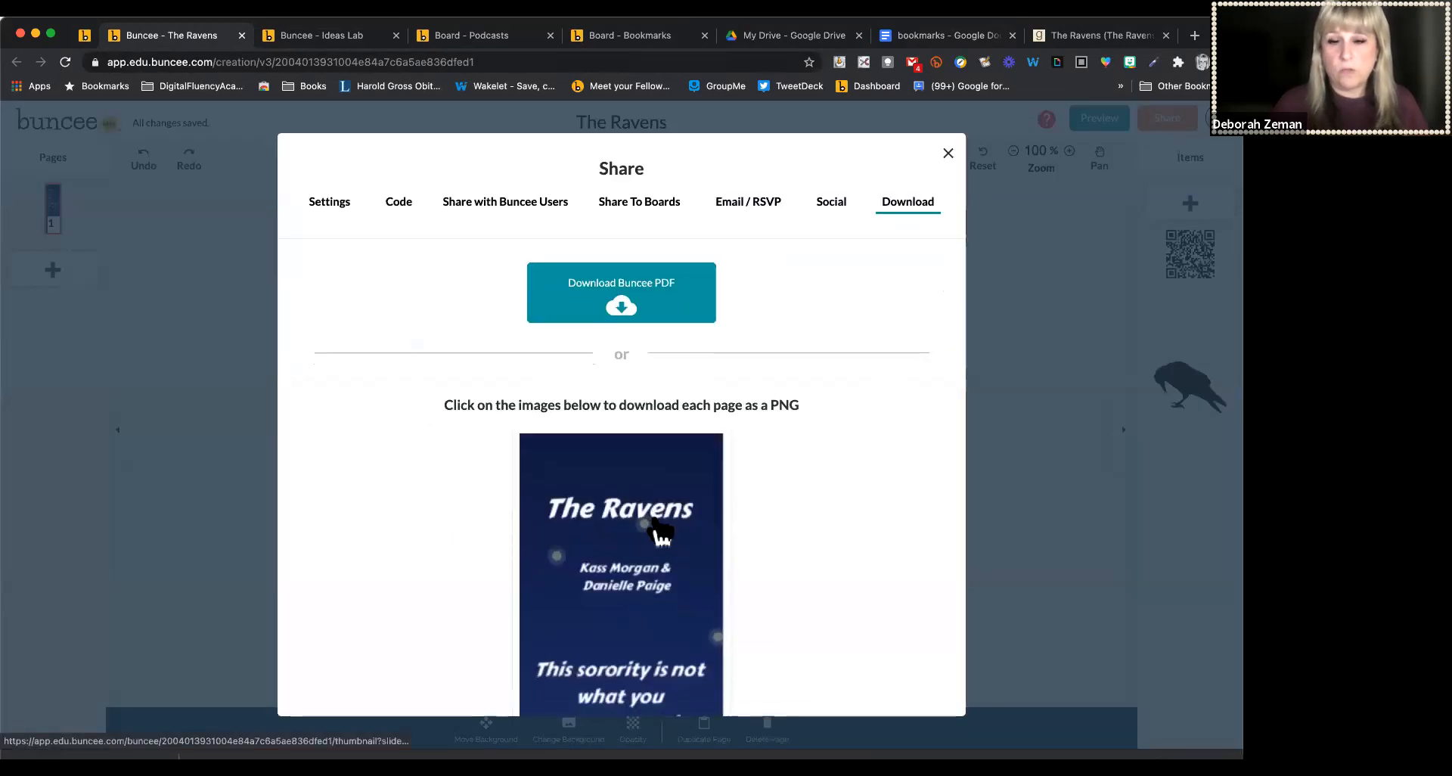
scroll(660, 533, down, 3)
click(628, 485)
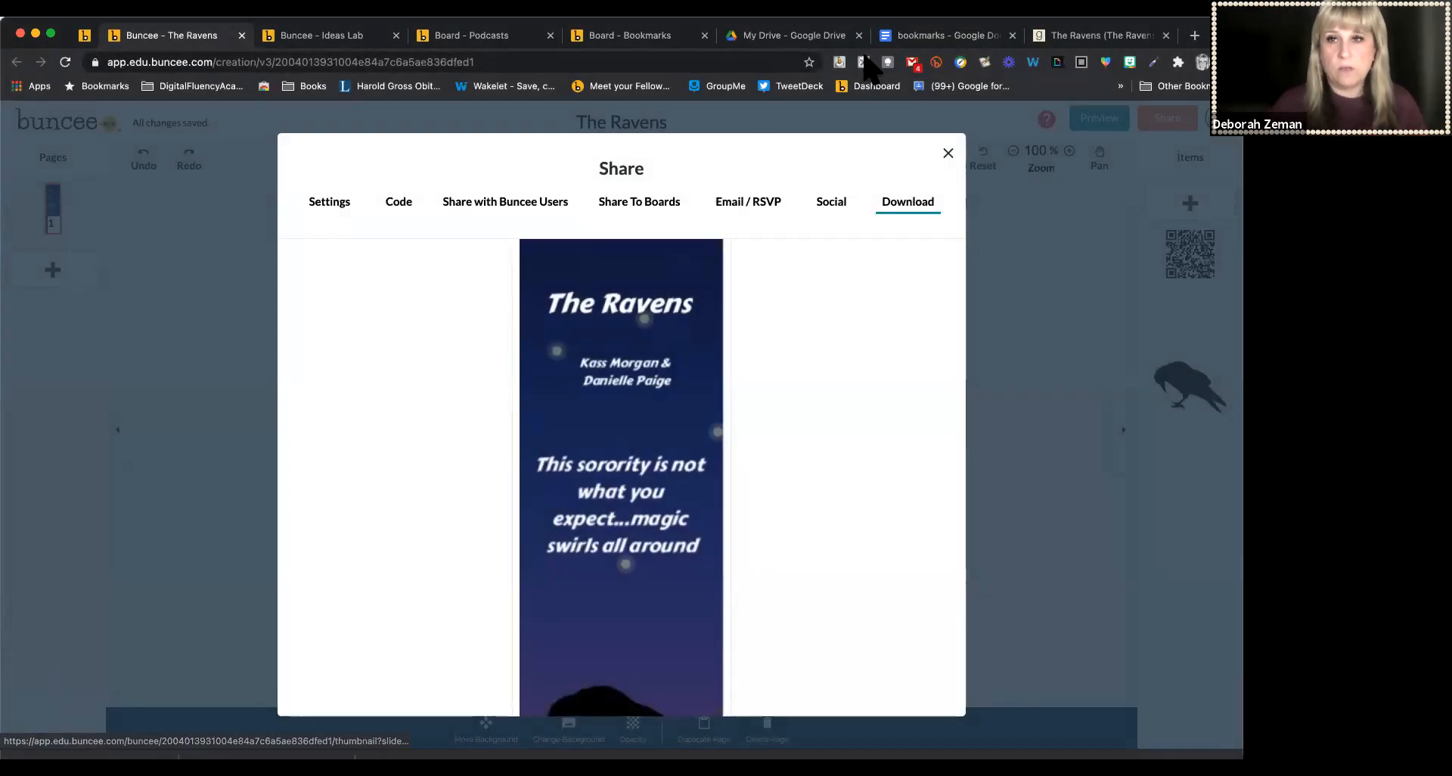
Insert the downloaded bookmark image from the computer into the document's last page
click(926, 35)
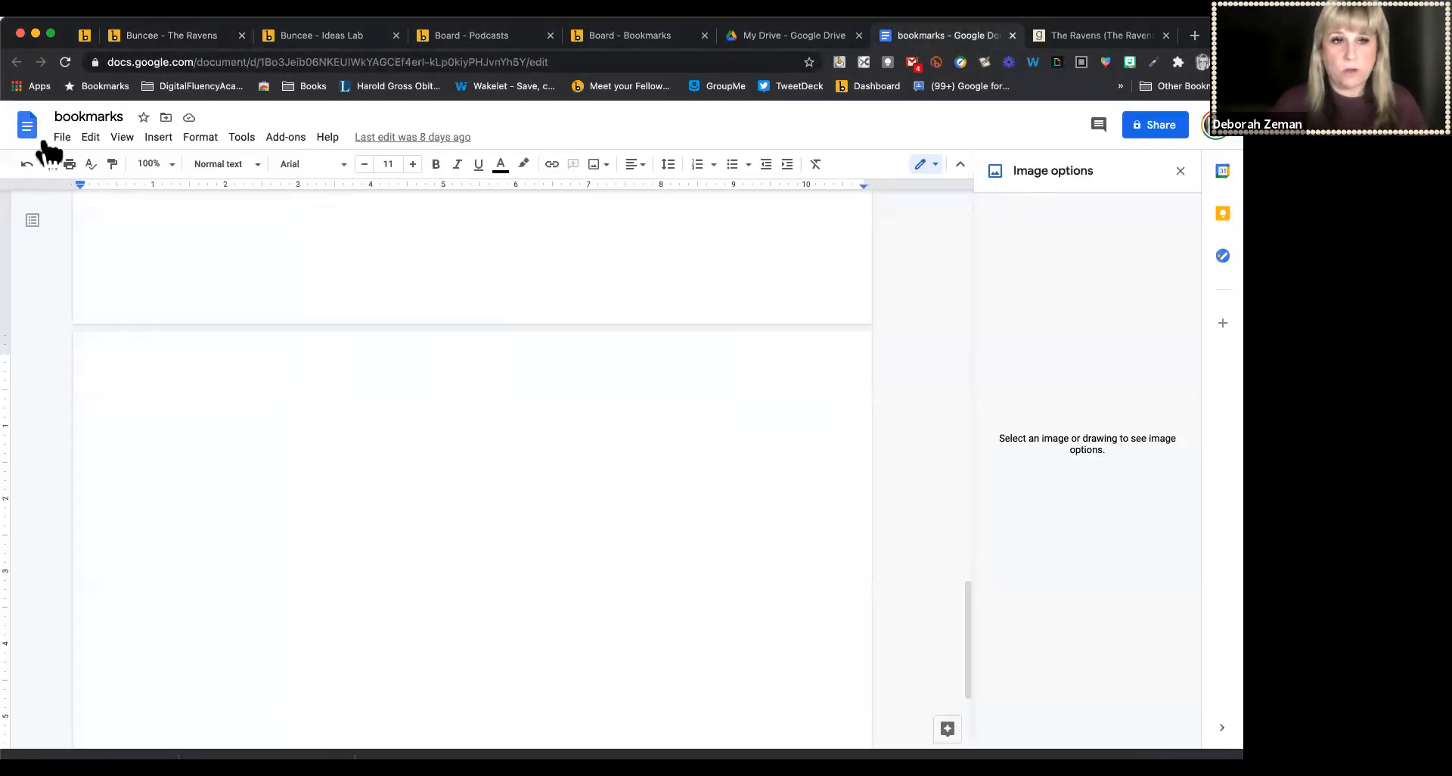
click(159, 142)
mouse_move(179, 172)
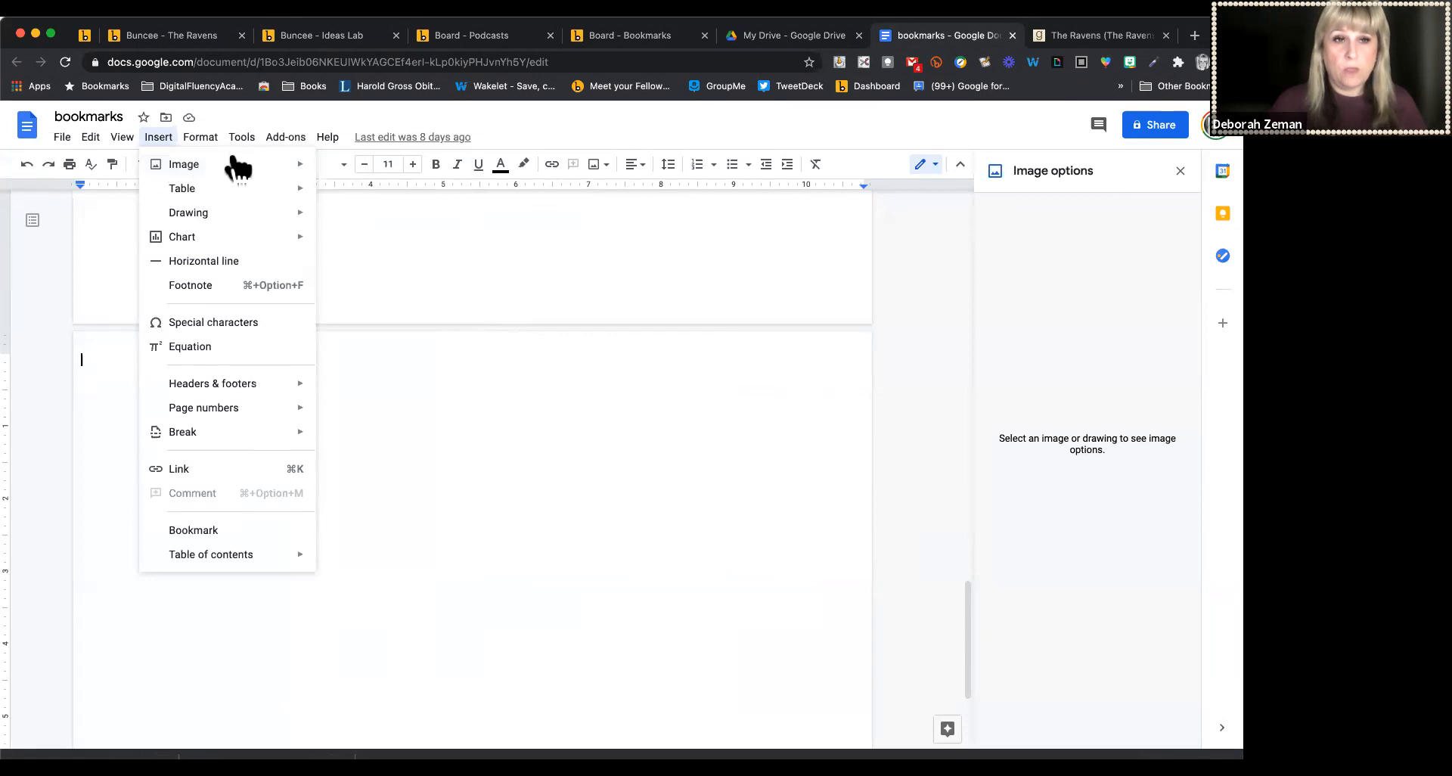
click(348, 173)
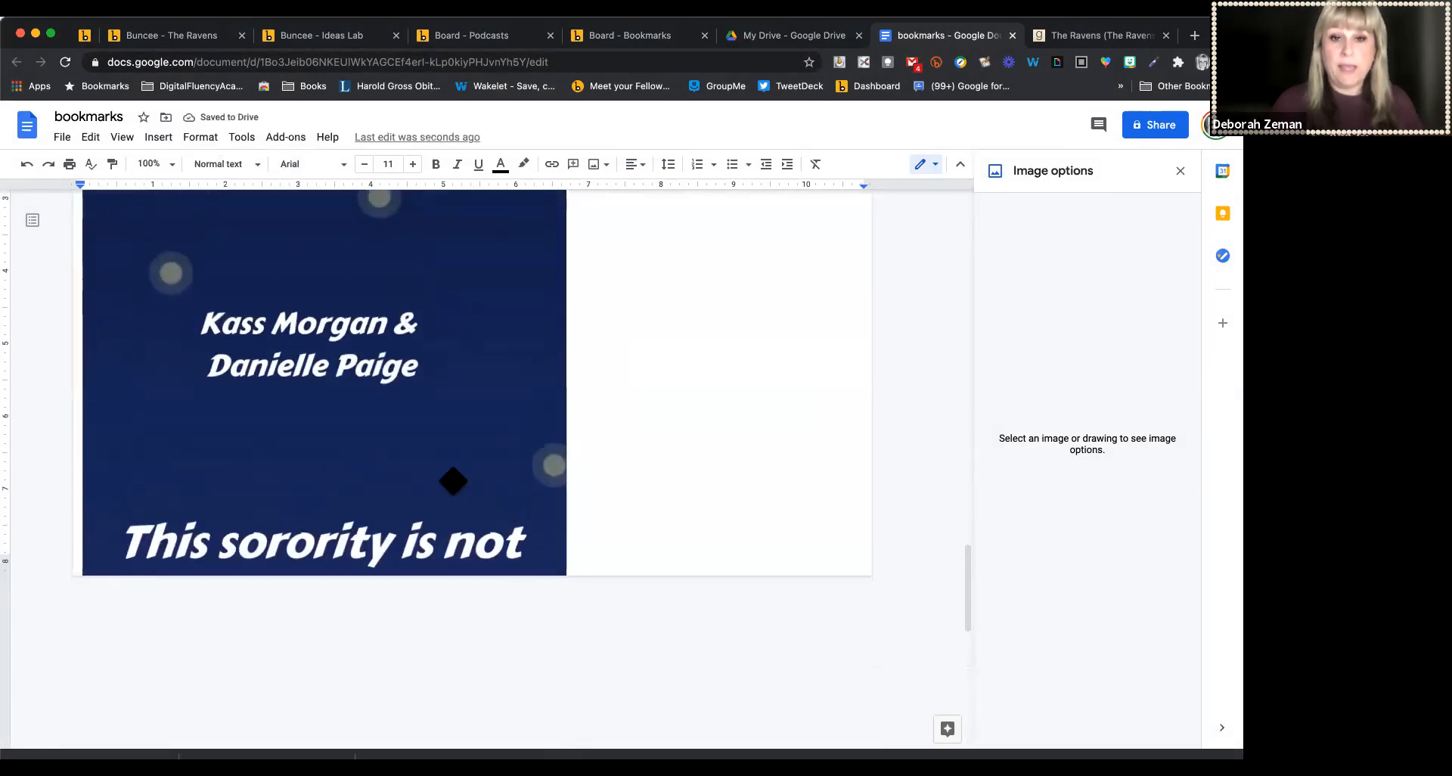
Resize the inserted bookmark image to 2 in wide with its aspect ratio locked
click(454, 487)
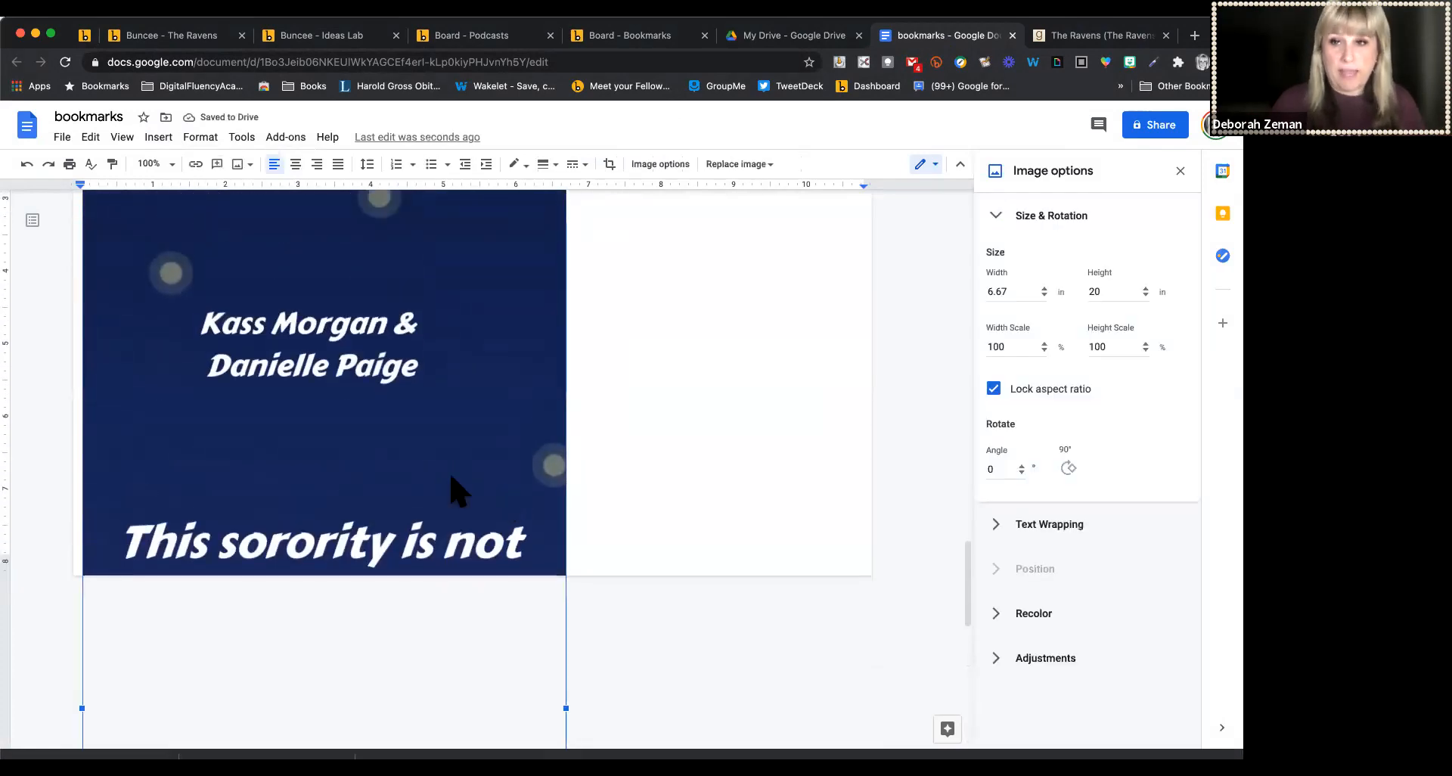
right_click(364, 362)
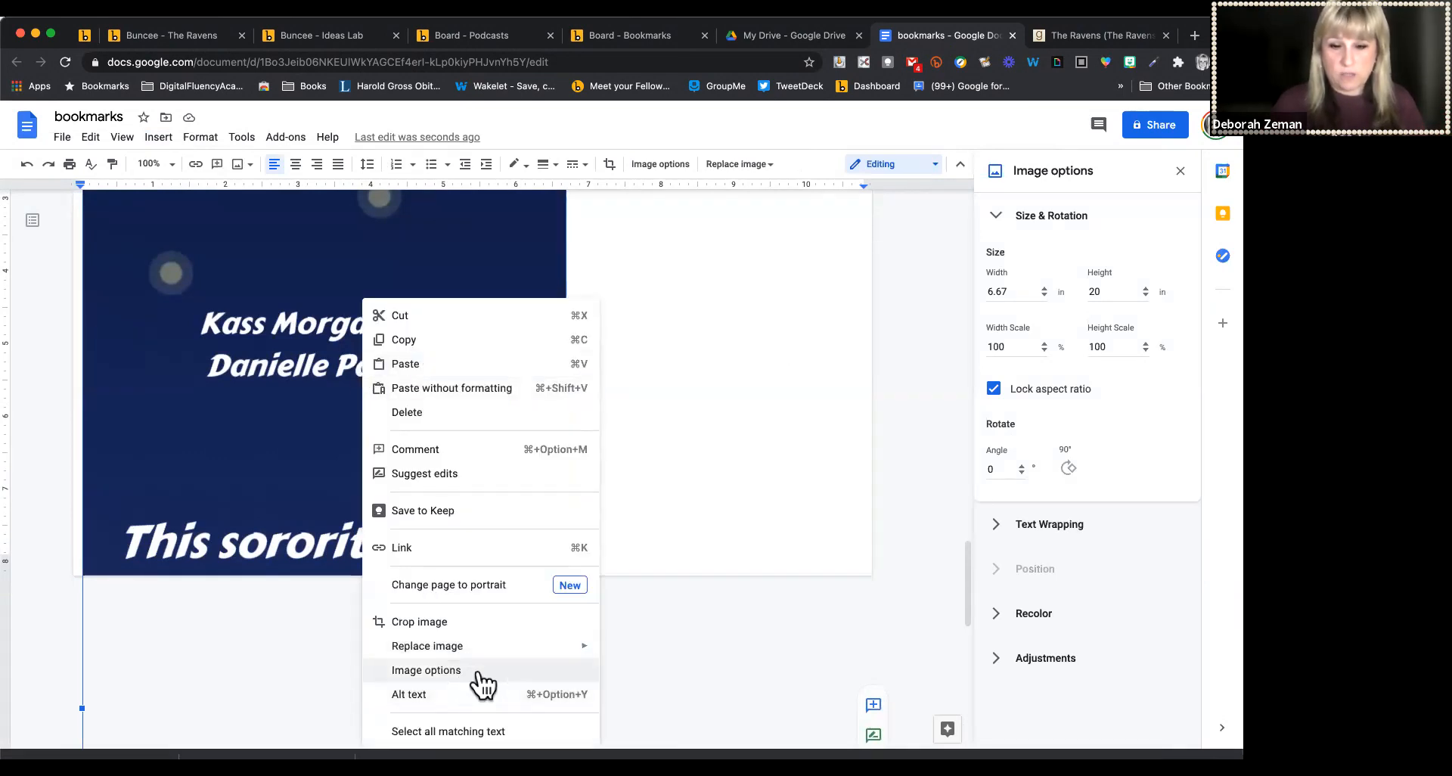
click(1009, 291)
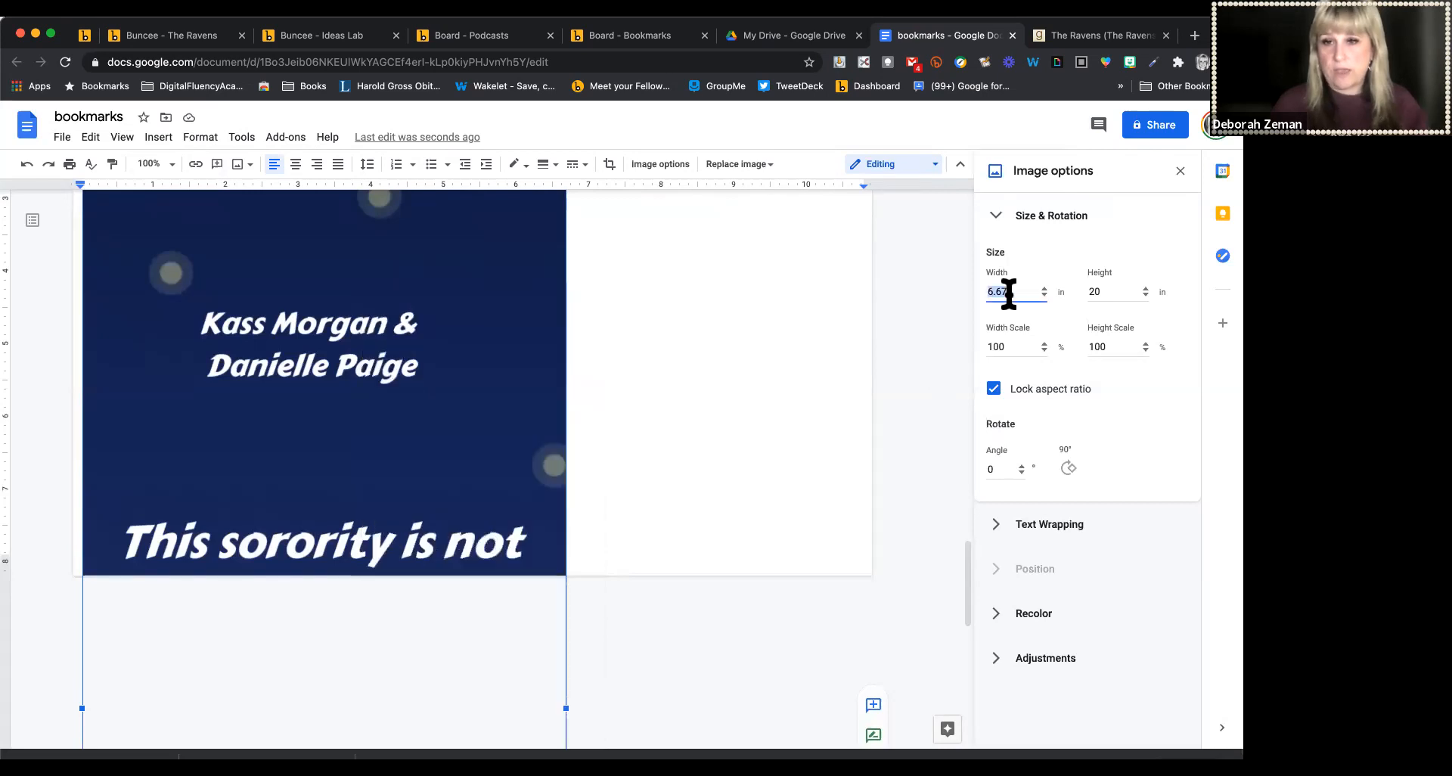
text(2)
key(Tab)
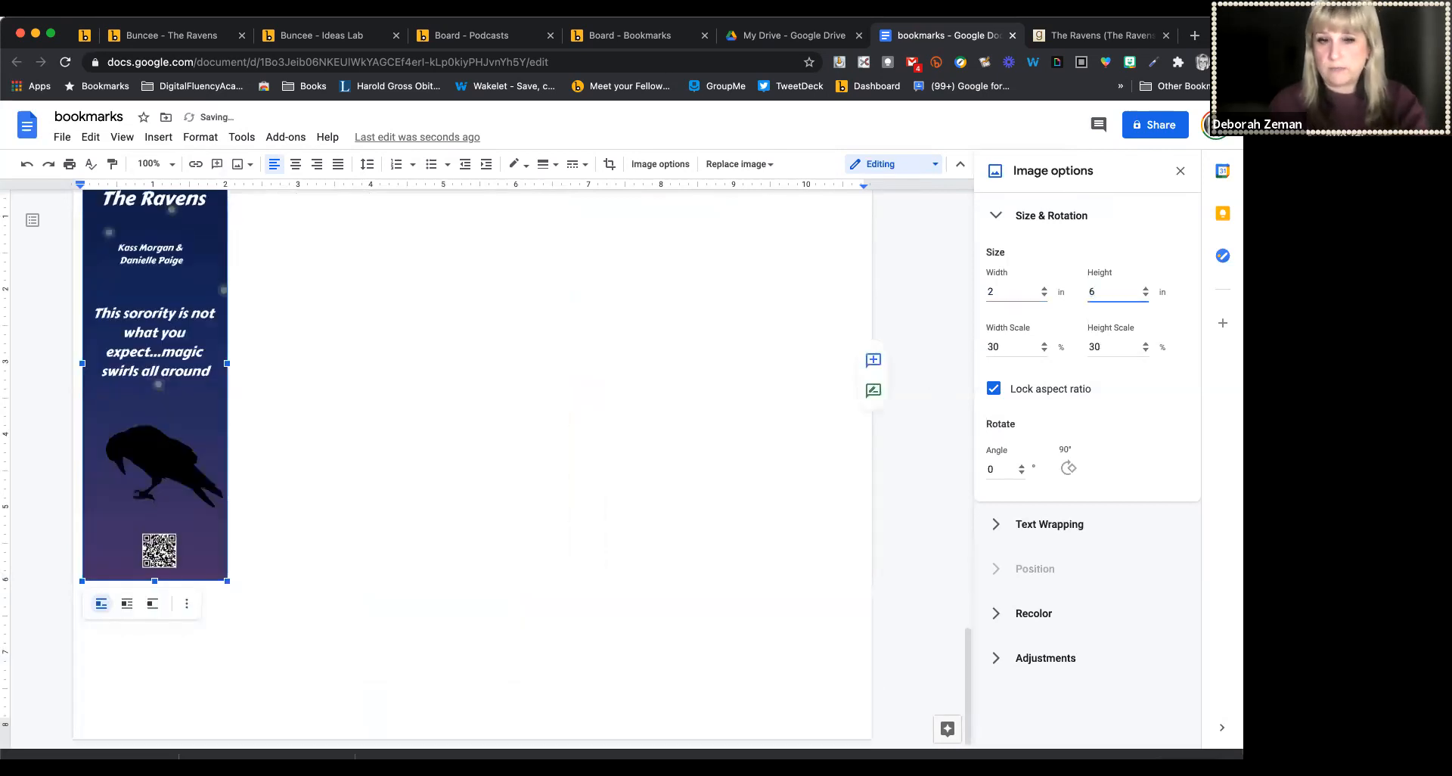
Set the document zoom to 75% and try pasting a copy of the bookmark image beside the first one
scroll(385, 299, up, 2)
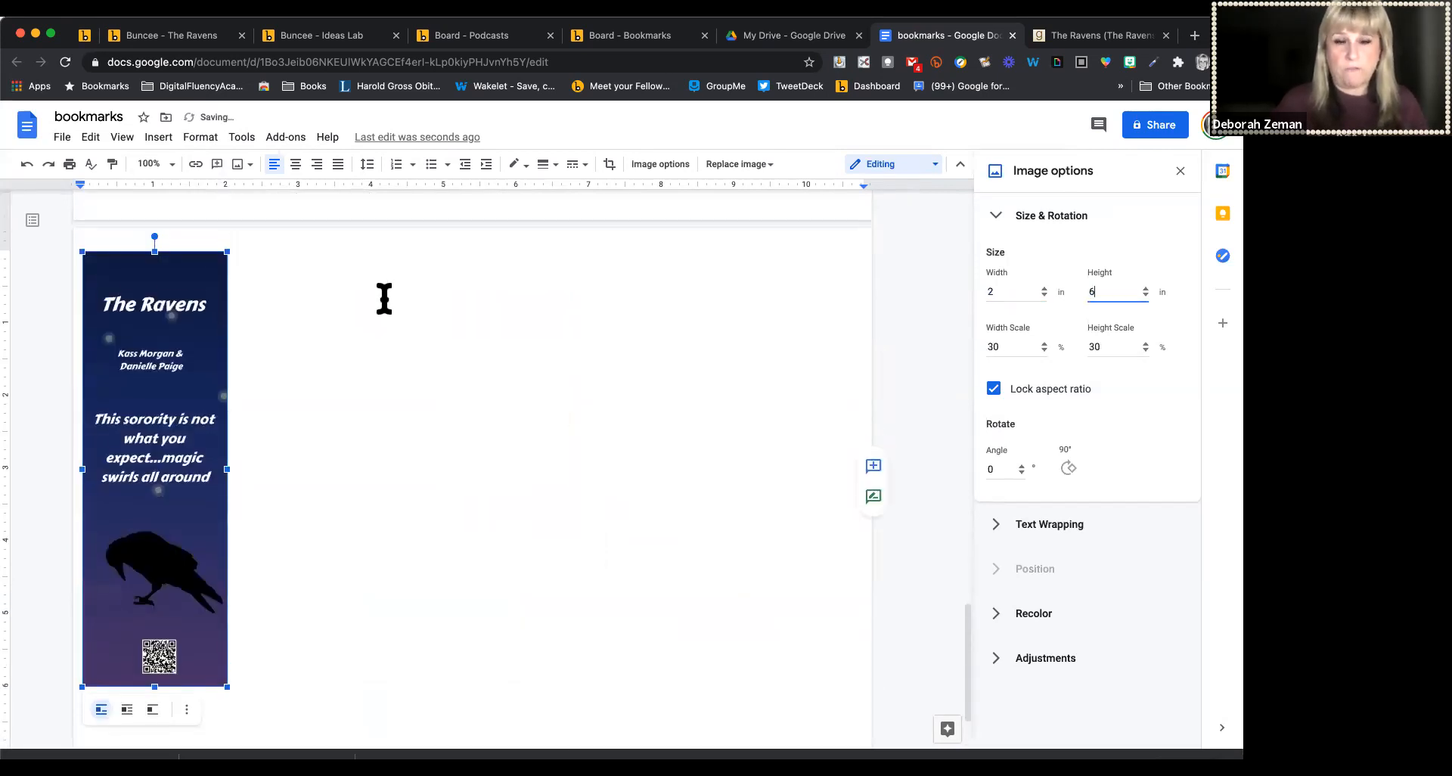
click(168, 165)
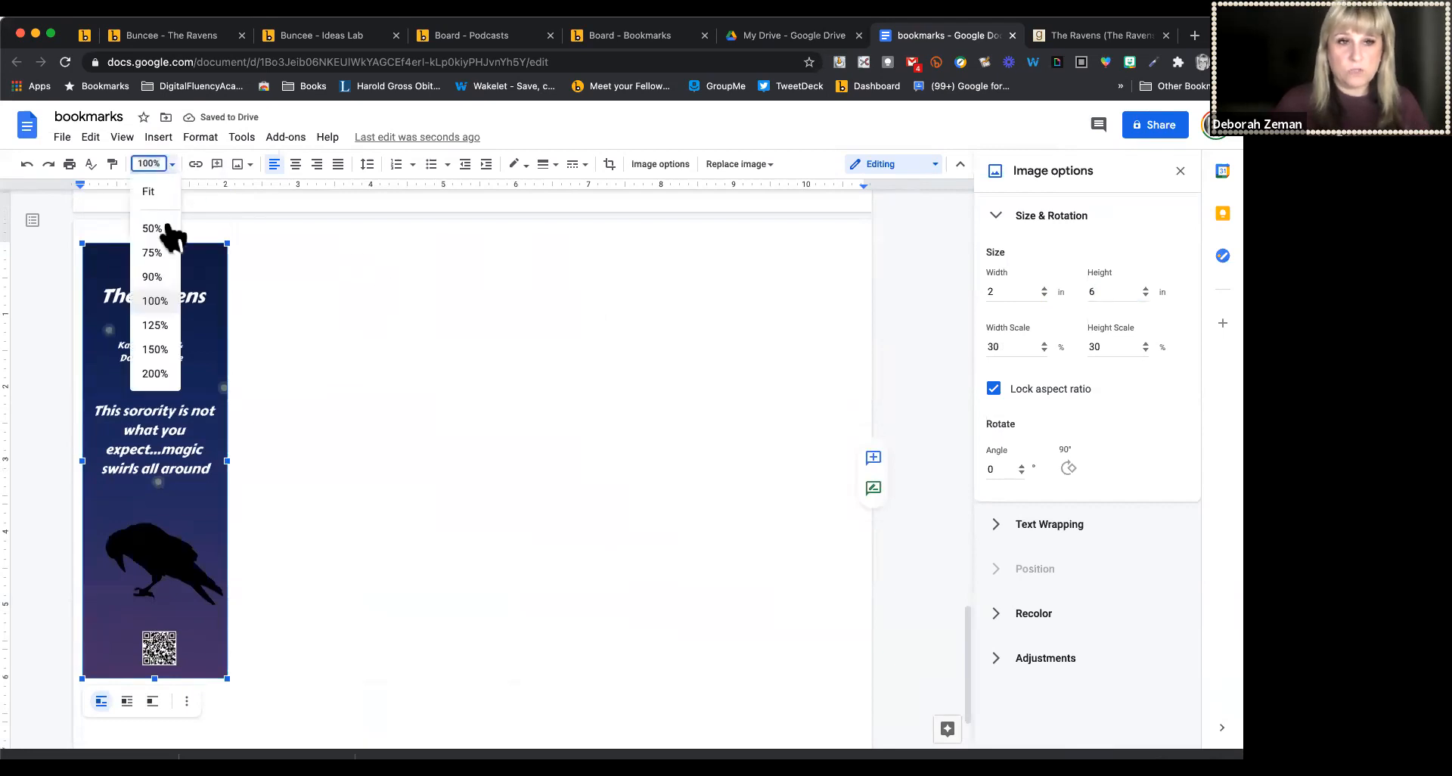
click(152, 252)
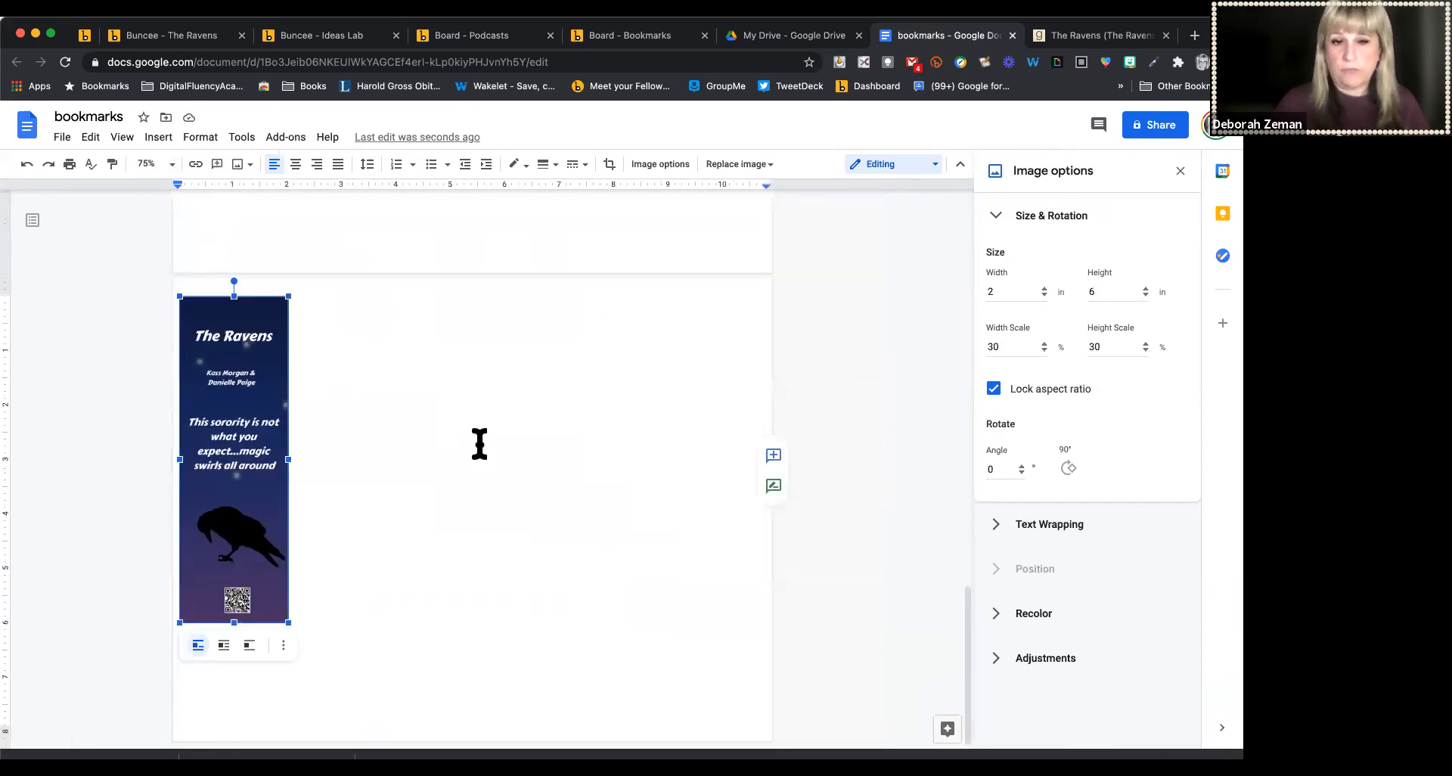
click(479, 444)
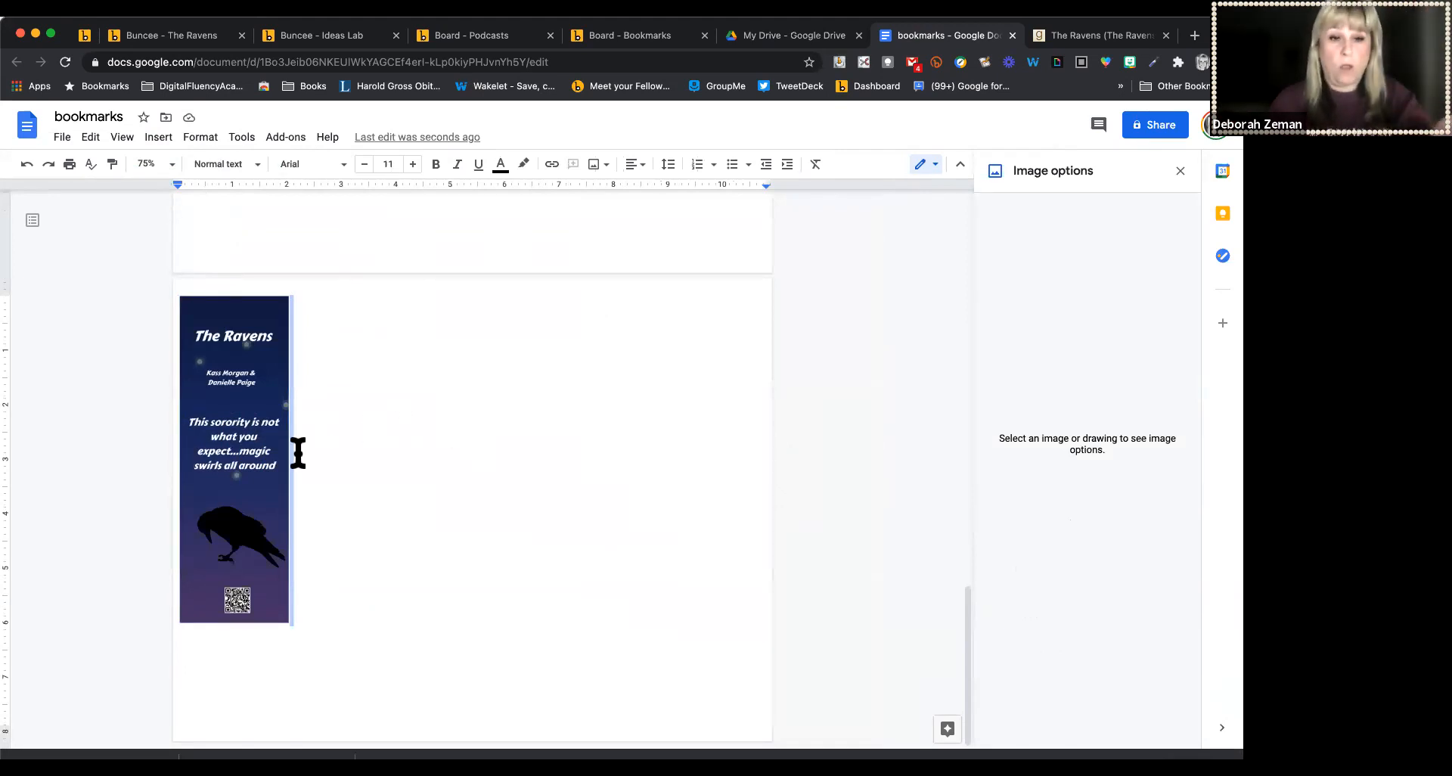
click(271, 457)
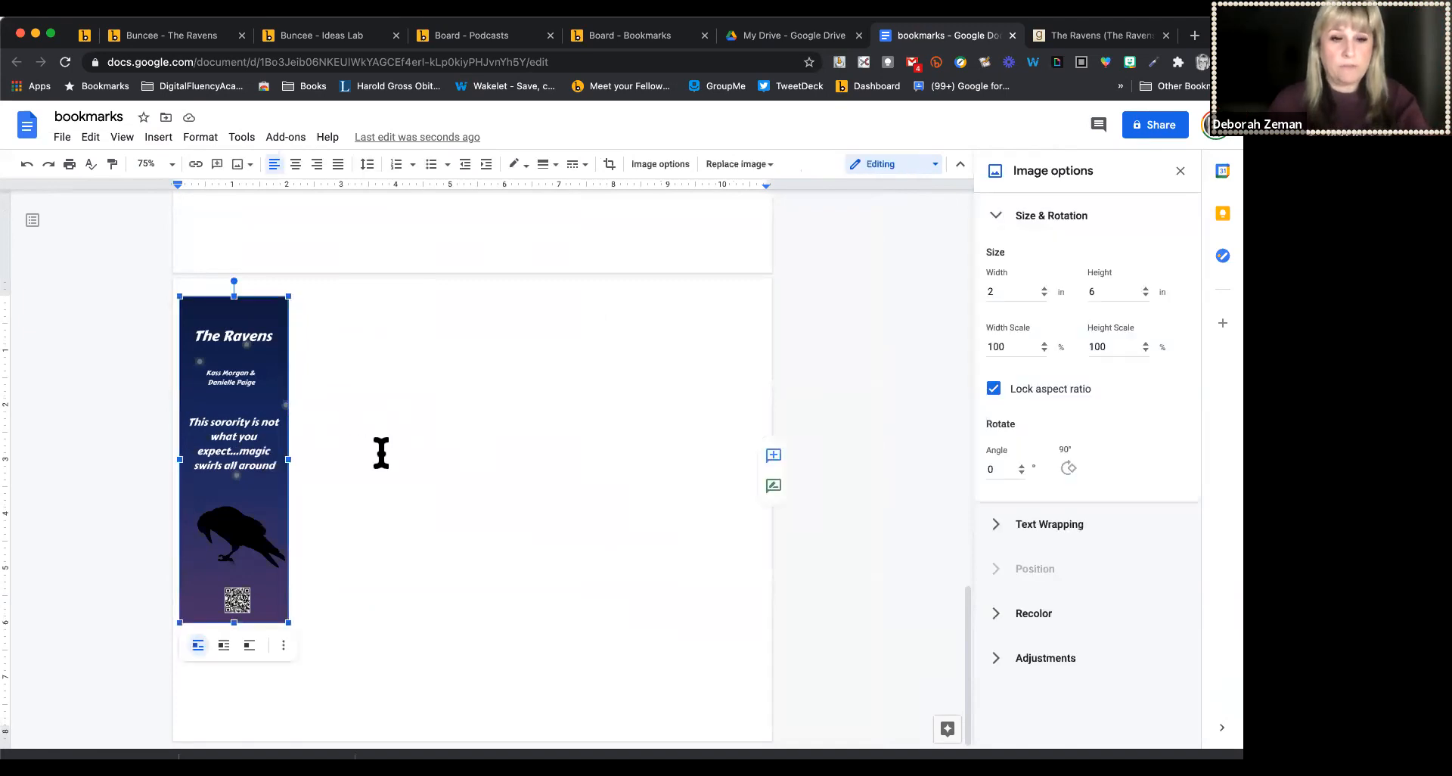
click(380, 453)
key(super+v)
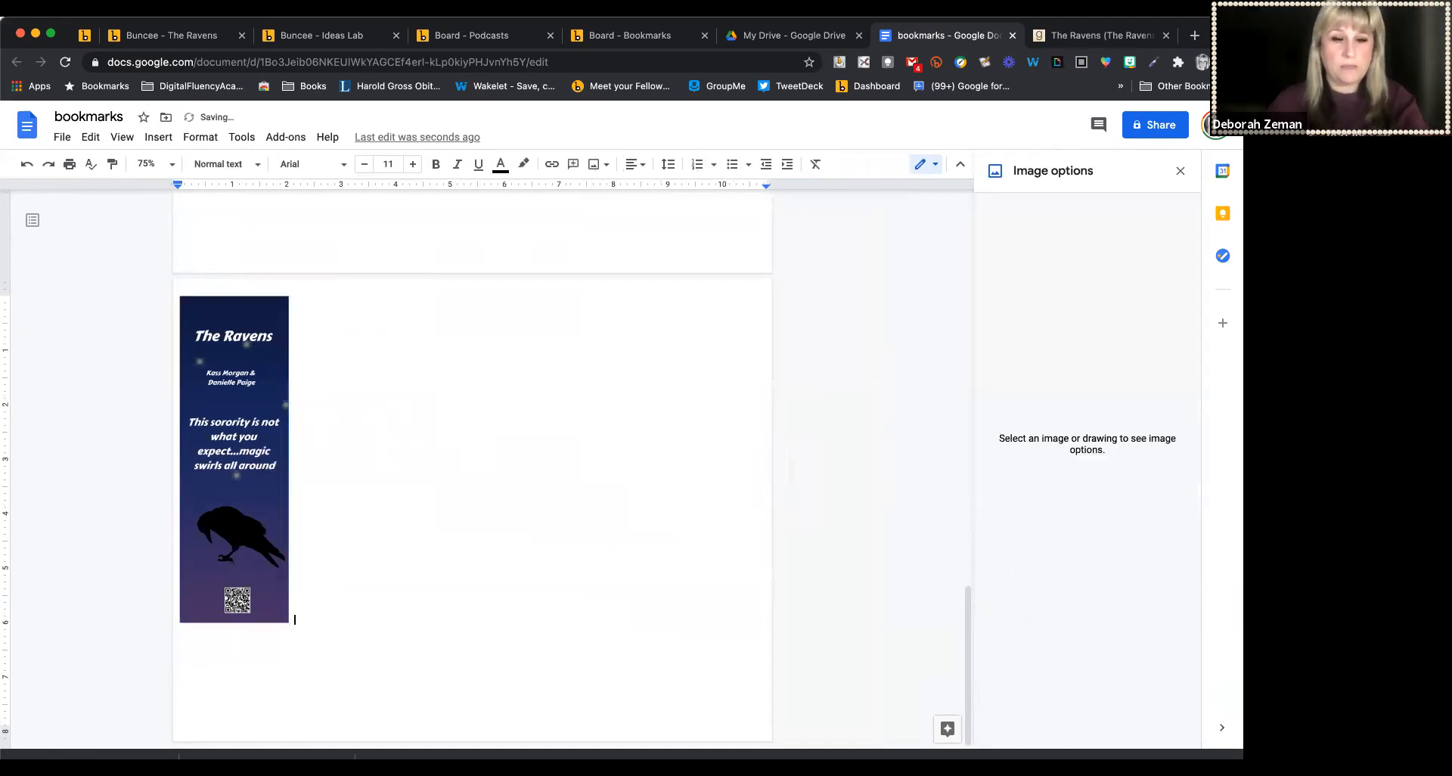